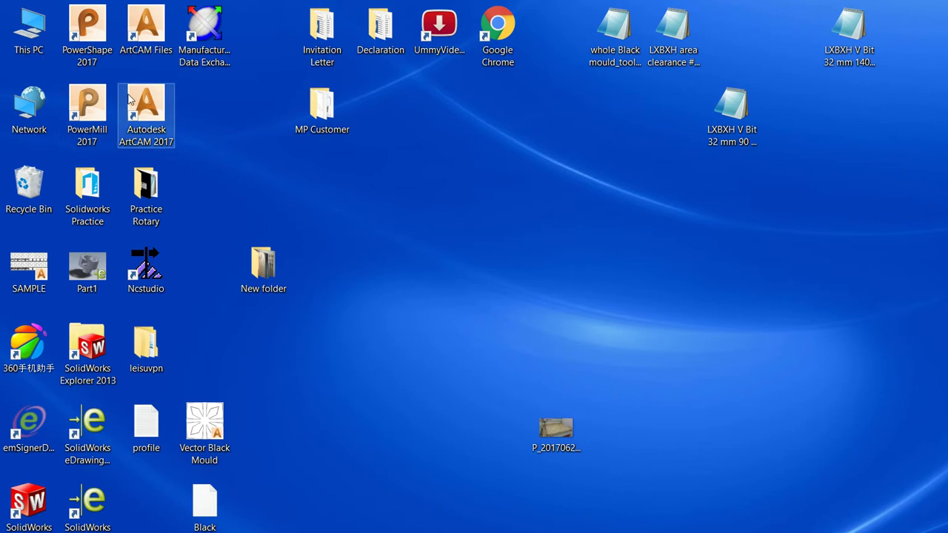
# Browse the design images in the Door Designs From Net folder.
pyautogui.moveTo(119, 528)
pyautogui.click(176, 485)
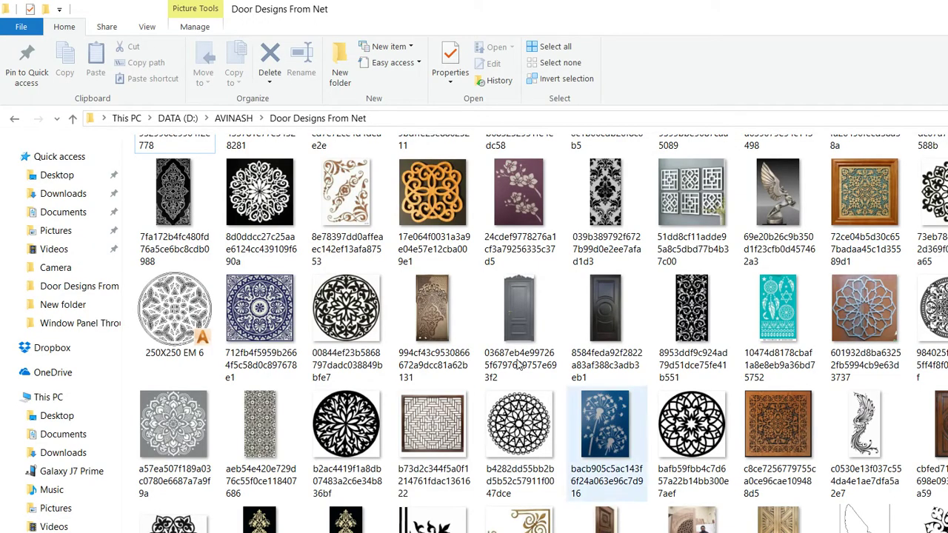
pyautogui.scroll(2, 564, 315)
pyautogui.scroll(-1, 582, 310)
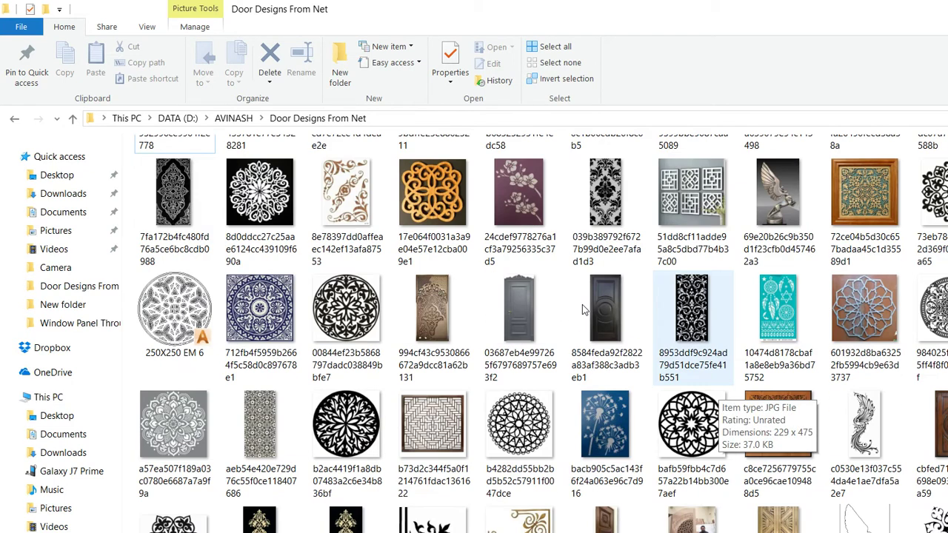
pyautogui.scroll(1, 510, 328)
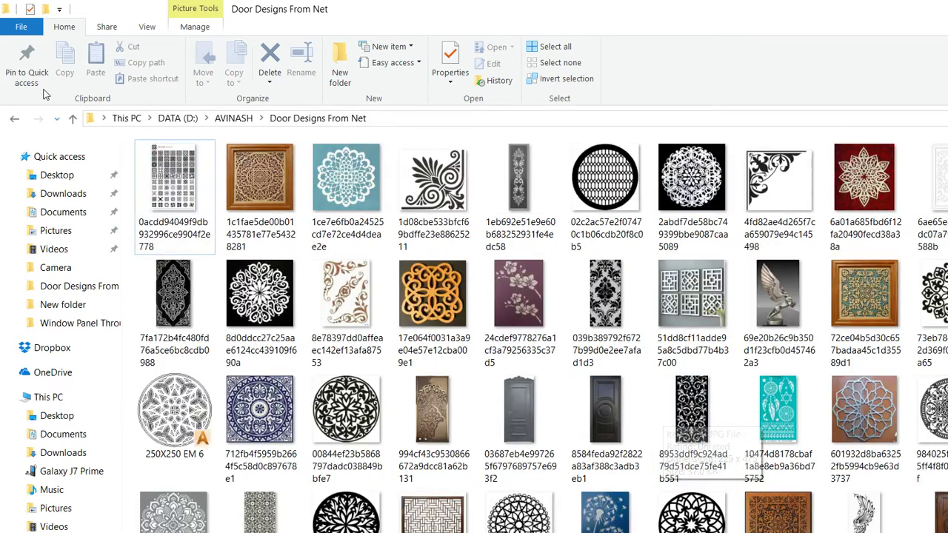
# Open the Both Area closed Black and White folder and look through its design images.
pyautogui.click(14, 118)
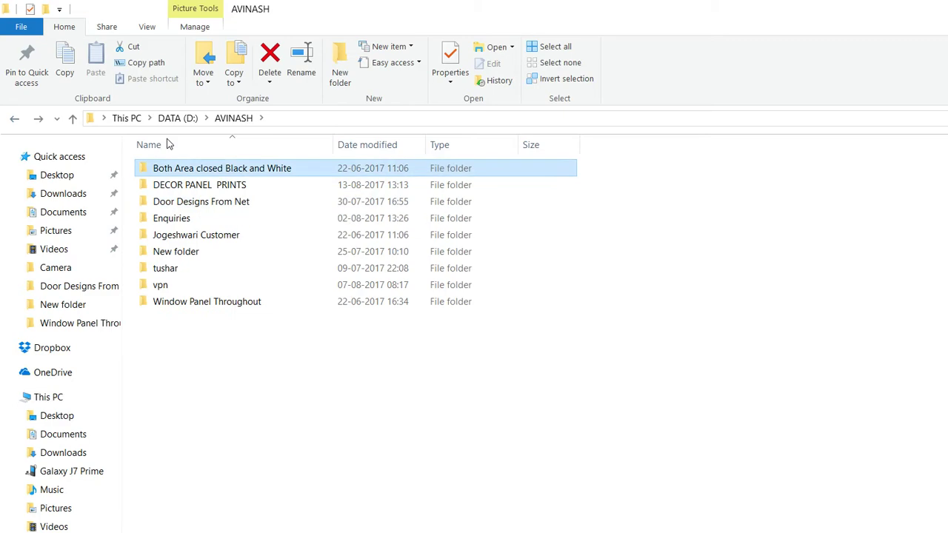
pyautogui.doubleClick(190, 163)
pyautogui.scroll(-6, 374, 206)
pyautogui.scroll(3, 685, 307)
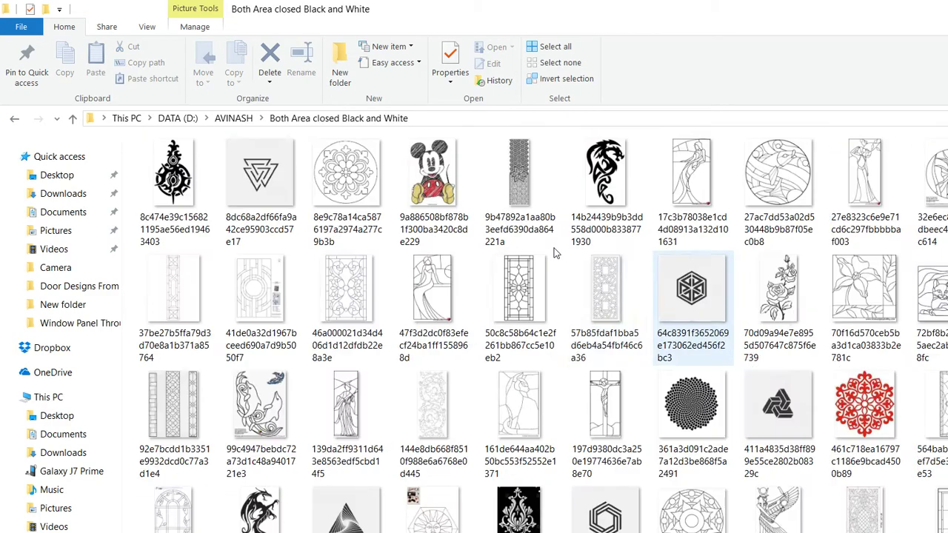
pyautogui.scroll(-3, 493, 156)
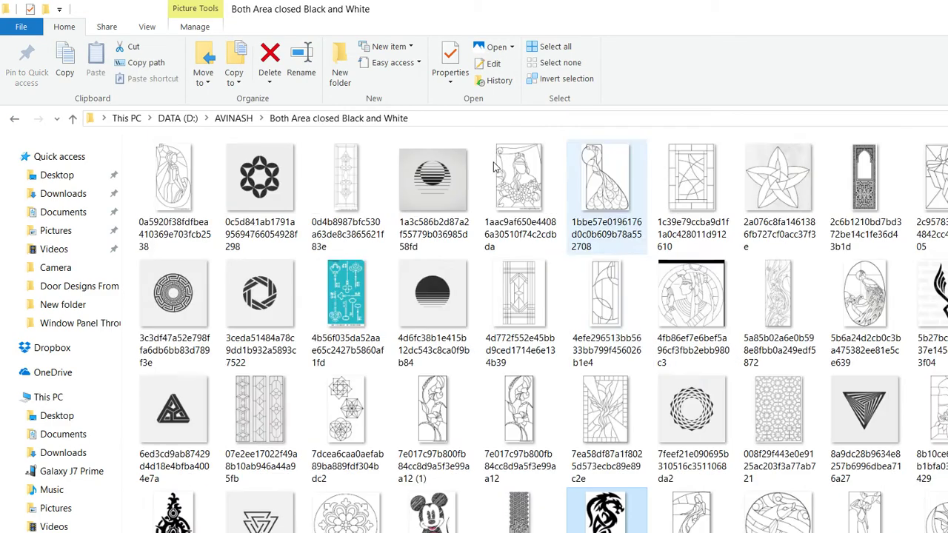
pyautogui.scroll(-3, 360, 287)
pyautogui.click(436, 327)
pyautogui.scroll(8, 485, 234)
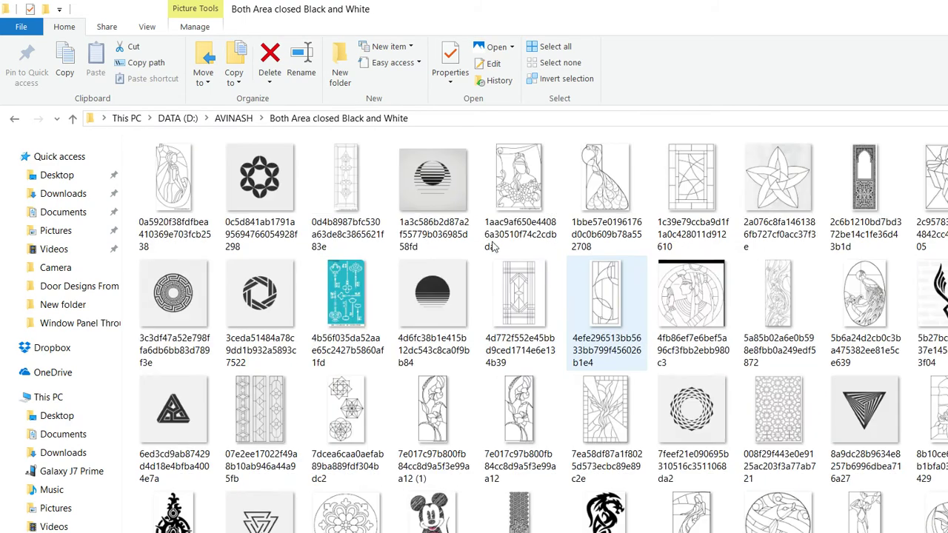
pyautogui.scroll(-5, 515, 304)
pyautogui.scroll(-4, 572, 282)
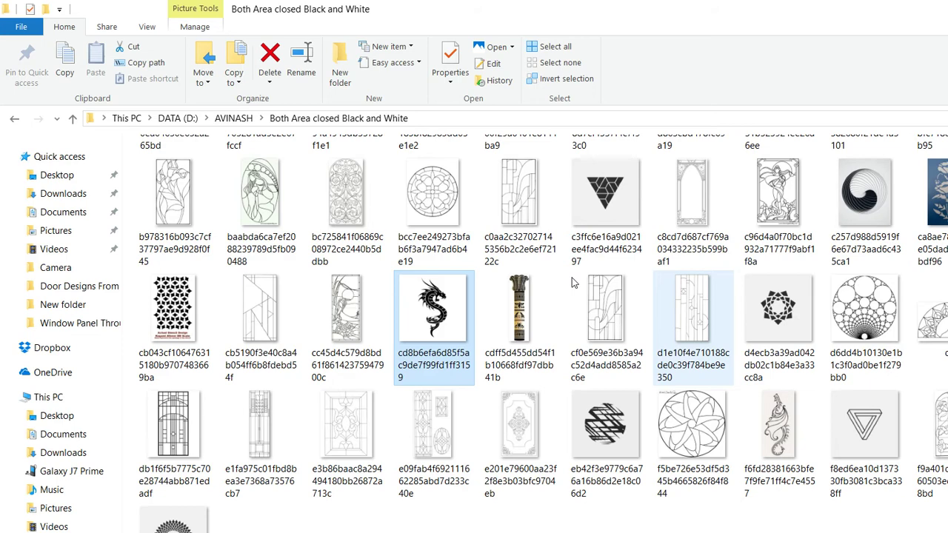
pyautogui.scroll(8, 574, 281)
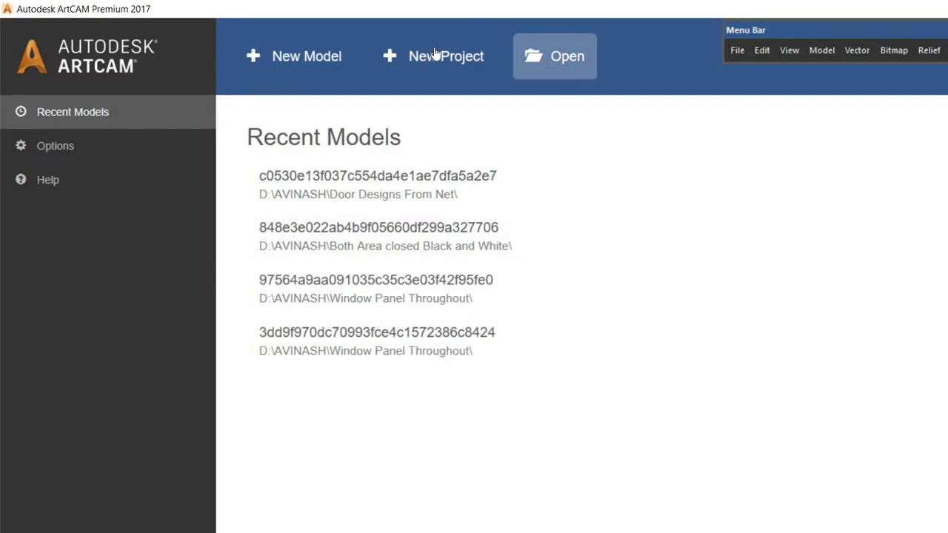
# Switch to ArtCAM and open the dragon image 848e3e022ab4b9f05660df299a327706 from D:\AVINASH\Both Area closed Black and White.
pyautogui.click(550, 61)
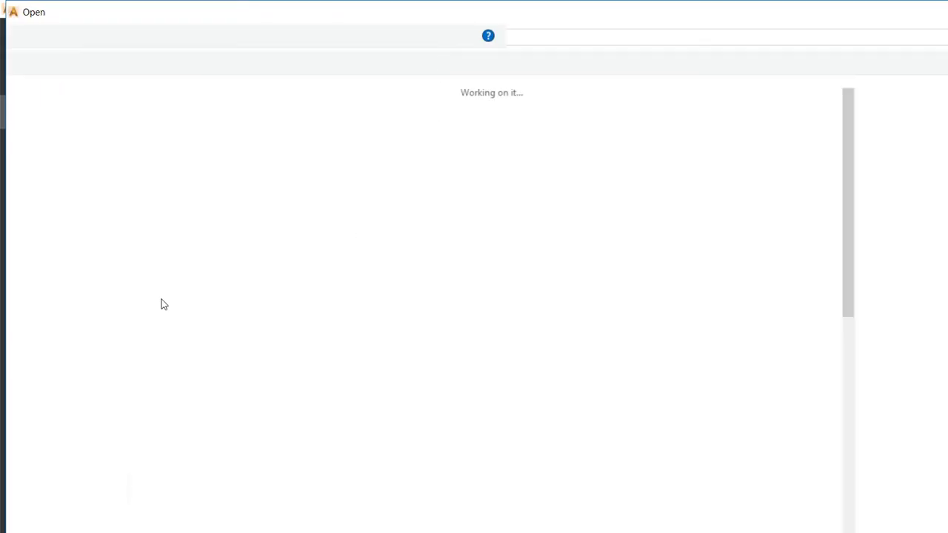
pyautogui.scroll(-5, 544, 264)
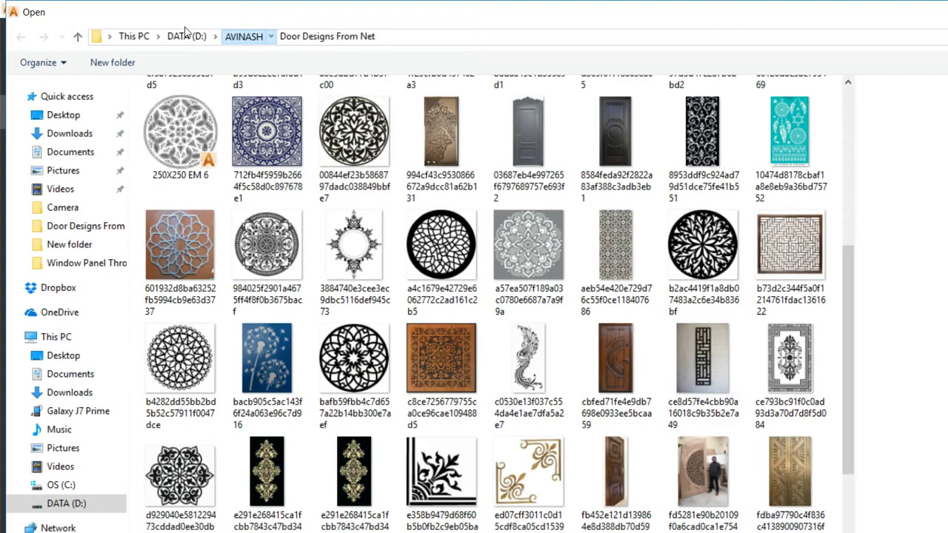
pyautogui.click(243, 35)
pyautogui.doubleClick(180, 104)
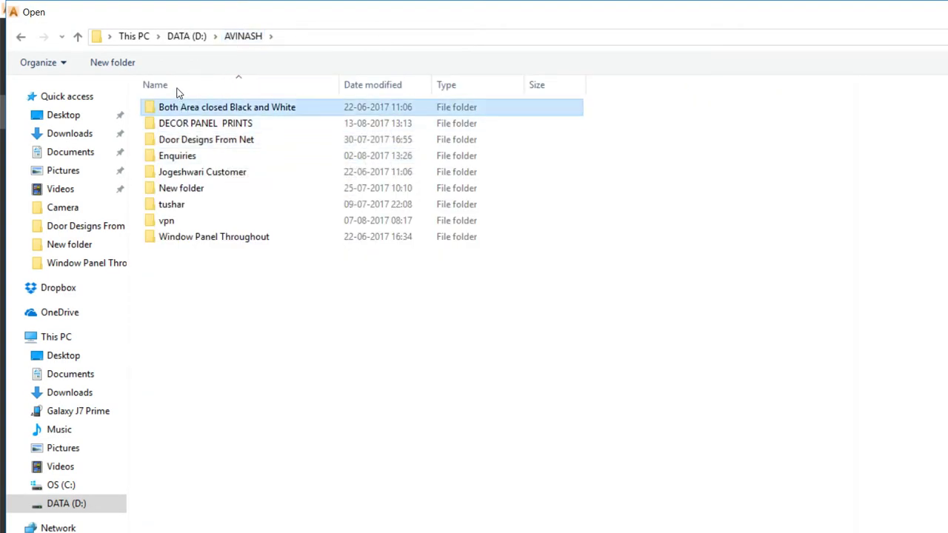
pyautogui.scroll(-6, 253, 213)
pyautogui.click(267, 474)
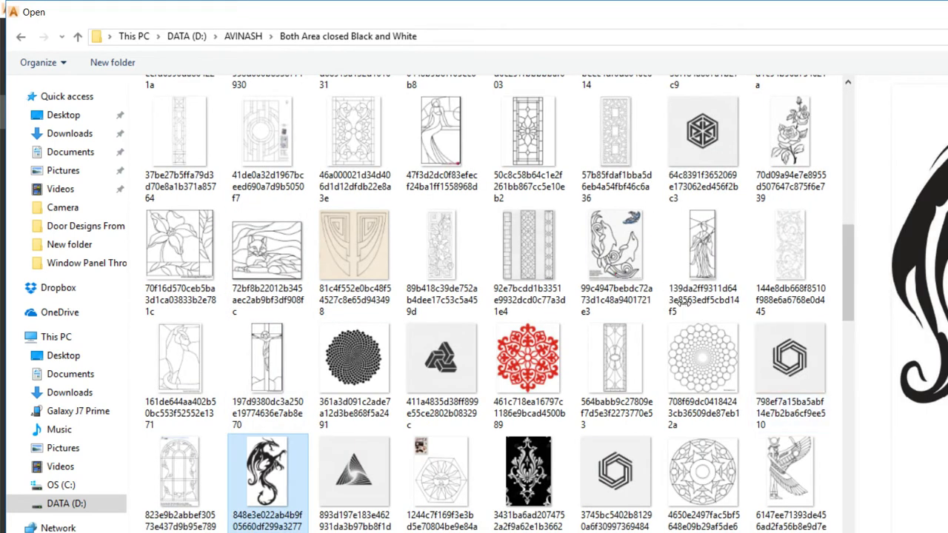
pyautogui.scroll(-3, 682, 302)
pyautogui.moveTo(678, 333); pyautogui.dragTo(588, 366)
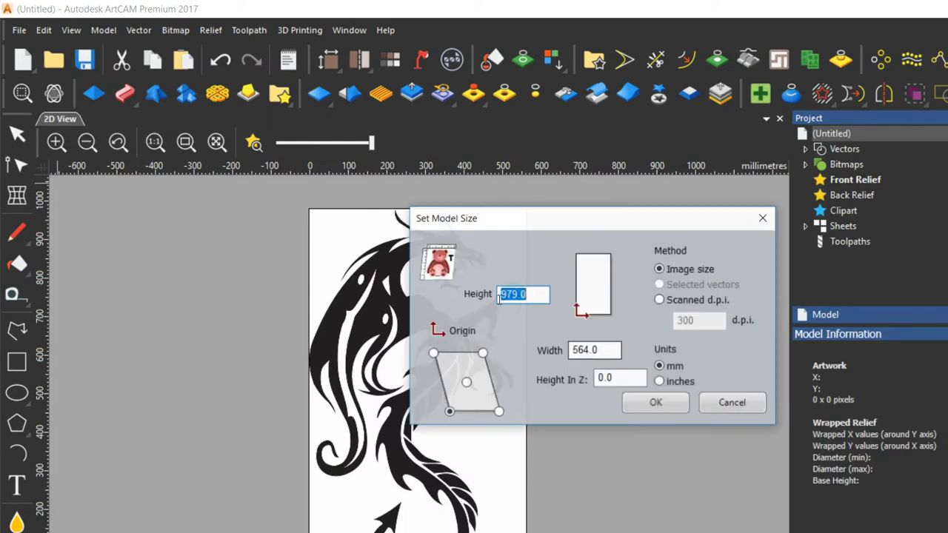
# Create the model at the image size, with a height of 979 mm and a width of 564 mm.
pyautogui.moveTo(508, 218); pyautogui.dragTo(120, 119)
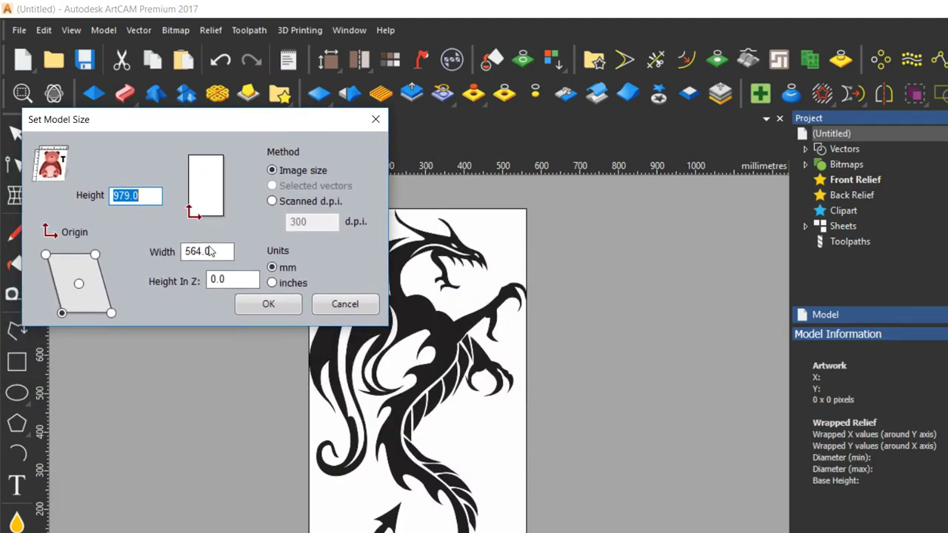
pyautogui.press('Return')
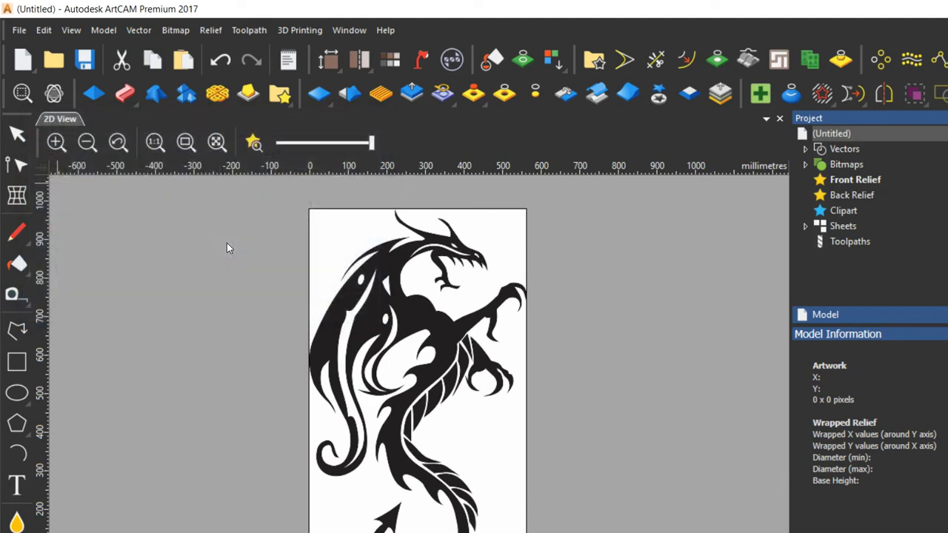
pyautogui.click(563, 64)
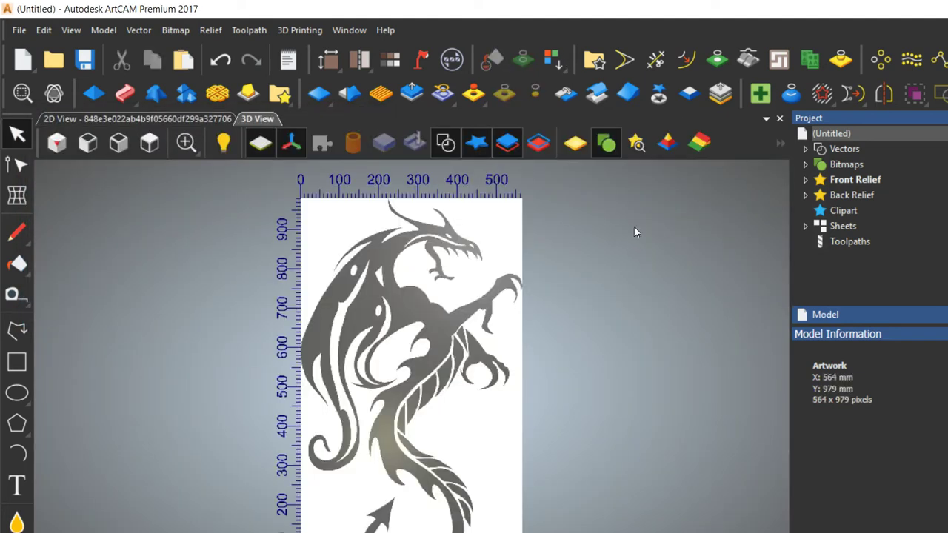
pyautogui.moveTo(632, 319); pyautogui.dragTo(594, 323)
# Reduce the dragon bitmap's colours and create boundary vectors from it with speckle size 2 pixels and smoothness 75%.
pyautogui.click(569, 50)
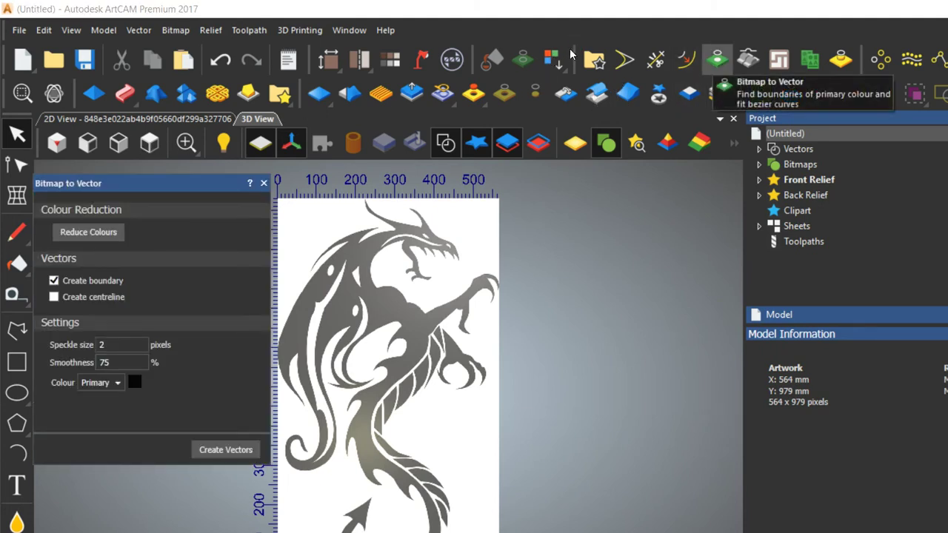
pyautogui.moveTo(74, 183); pyautogui.dragTo(123, 165)
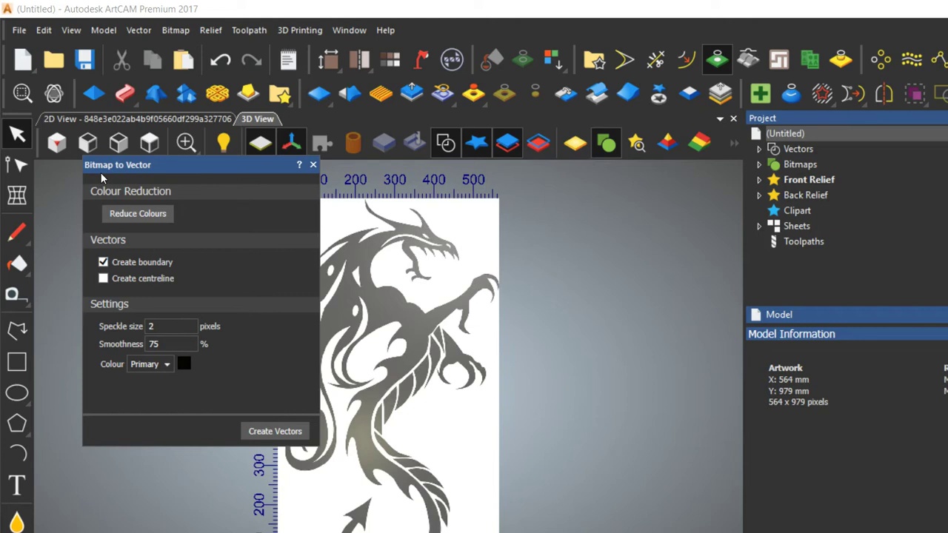
pyautogui.click(137, 213)
pyautogui.moveTo(623, 332); pyautogui.dragTo(526, 332)
pyautogui.press('Return')
pyautogui.click(274, 431)
pyautogui.click(313, 164)
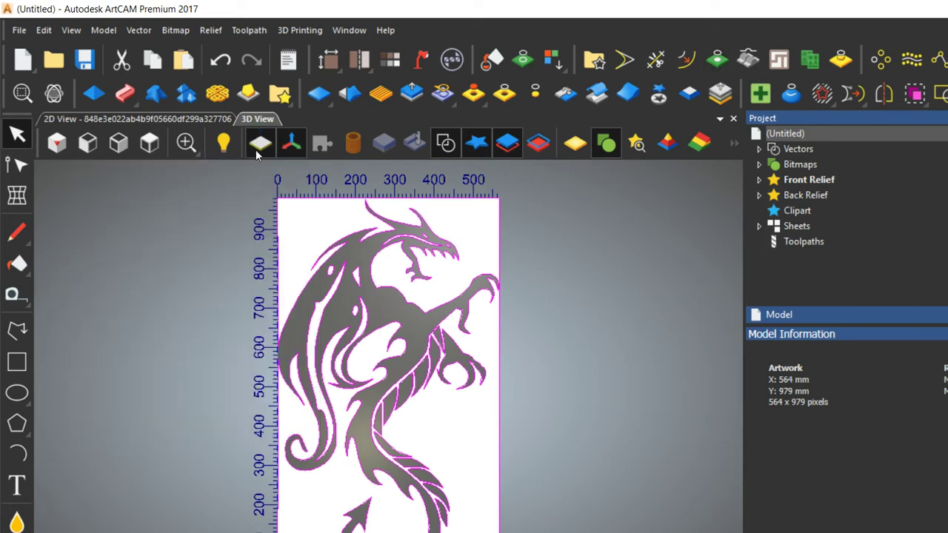
# Fade the dragon bitmap out completely in the 3D view, leaving only the traced vectors.
pyautogui.click(249, 170)
pyautogui.click(252, 154)
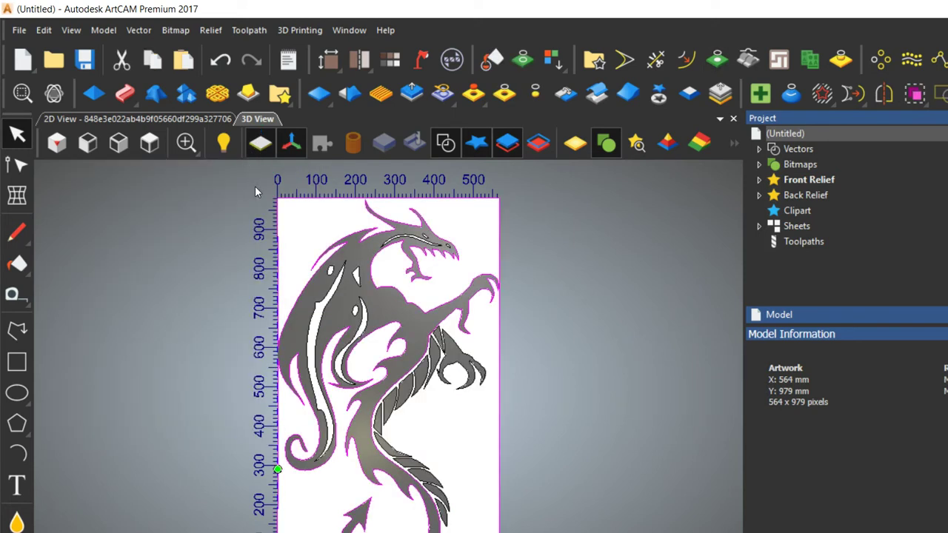
pyautogui.click(202, 184)
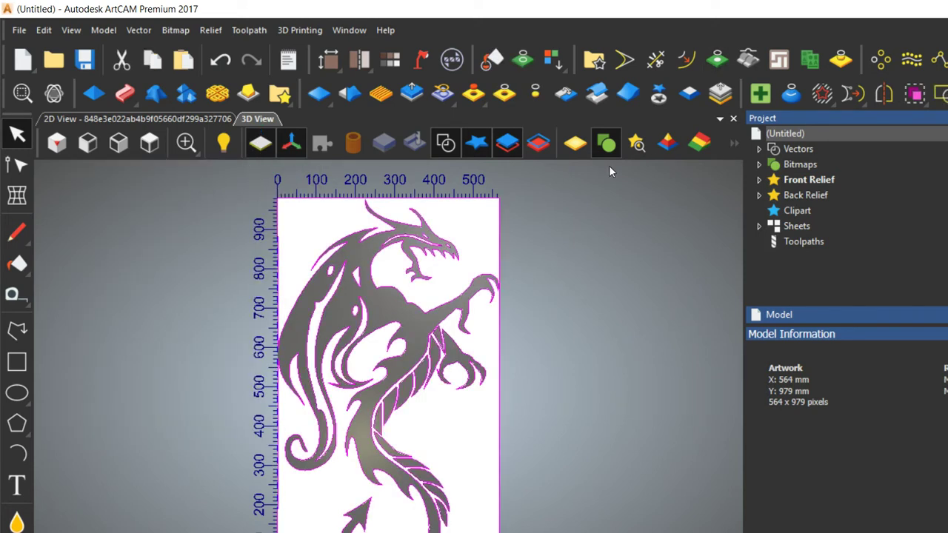
pyautogui.doubleClick(805, 119)
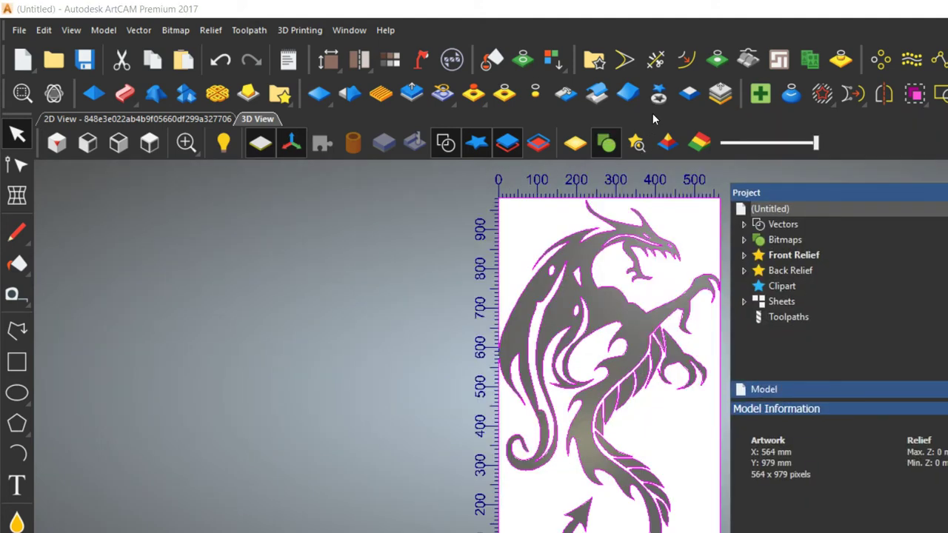
pyautogui.moveTo(816, 143); pyautogui.dragTo(721, 148)
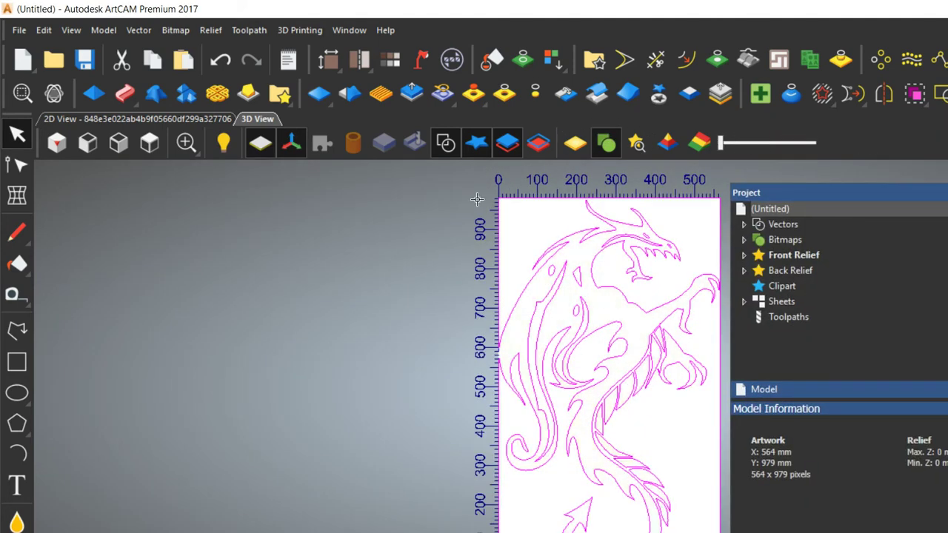
# Examine the traced outer outline where the dragon's wing meets the model's left edge.
pyautogui.click(360, 180)
pyautogui.click(530, 211)
pyautogui.moveTo(763, 193); pyautogui.dragTo(101, 154)
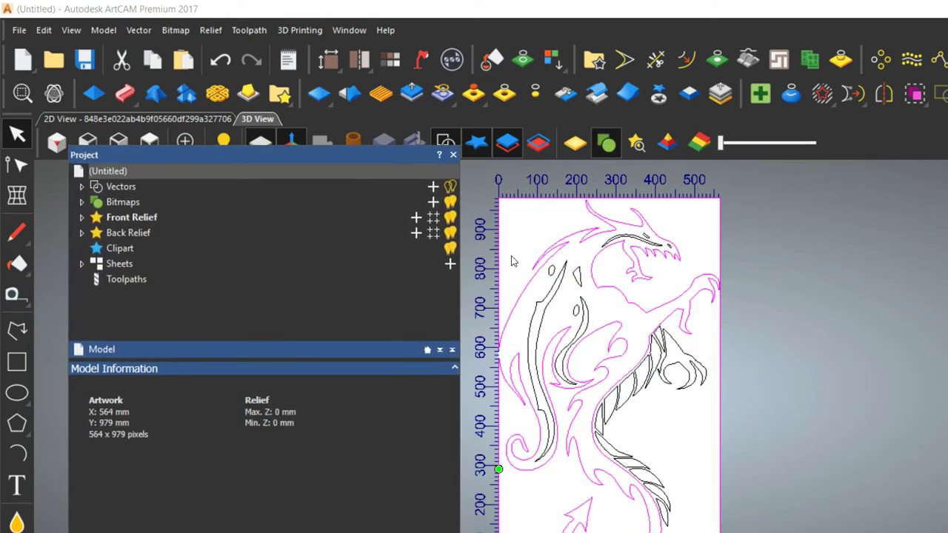
pyautogui.hotkey('ctrl', 'a')
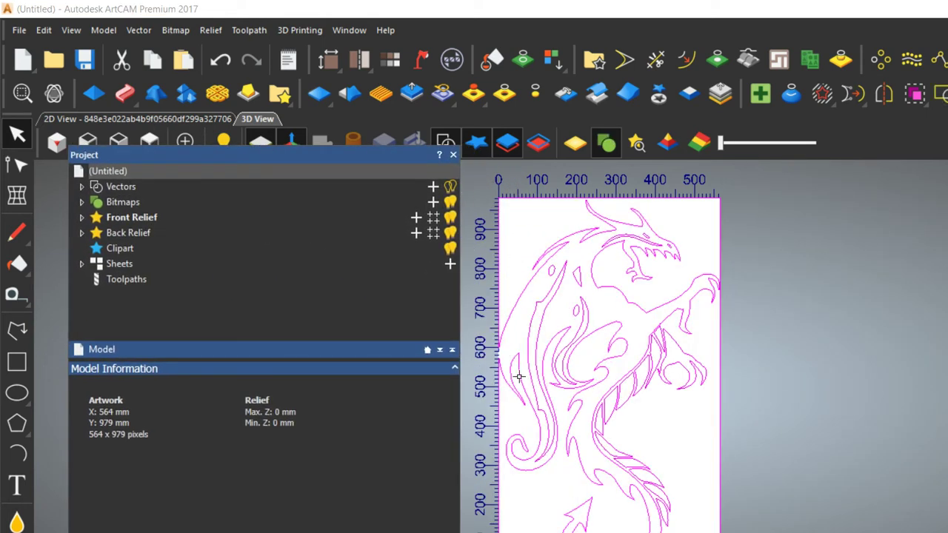
pyautogui.scroll(2, 517, 374)
pyautogui.scroll(-3, 533, 311)
pyautogui.click(450, 267)
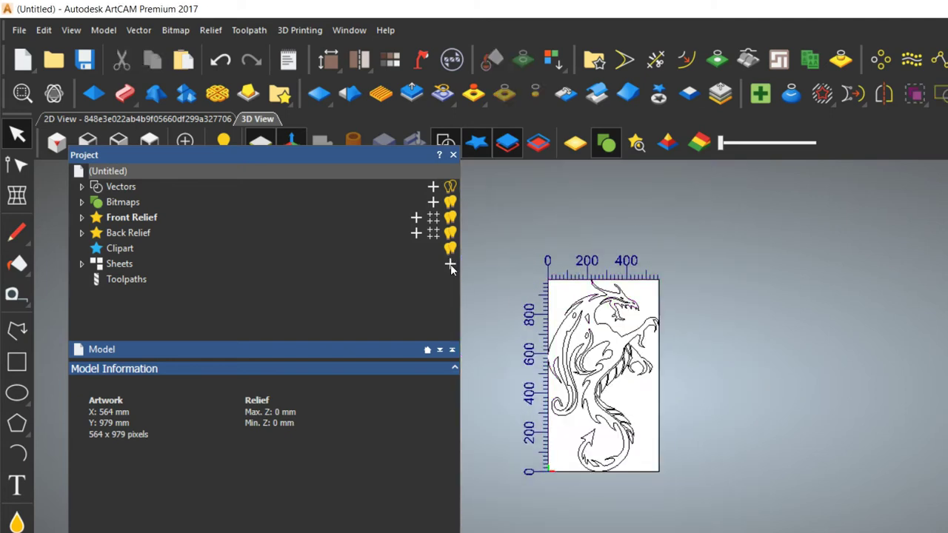
pyautogui.scroll(4, 450, 268)
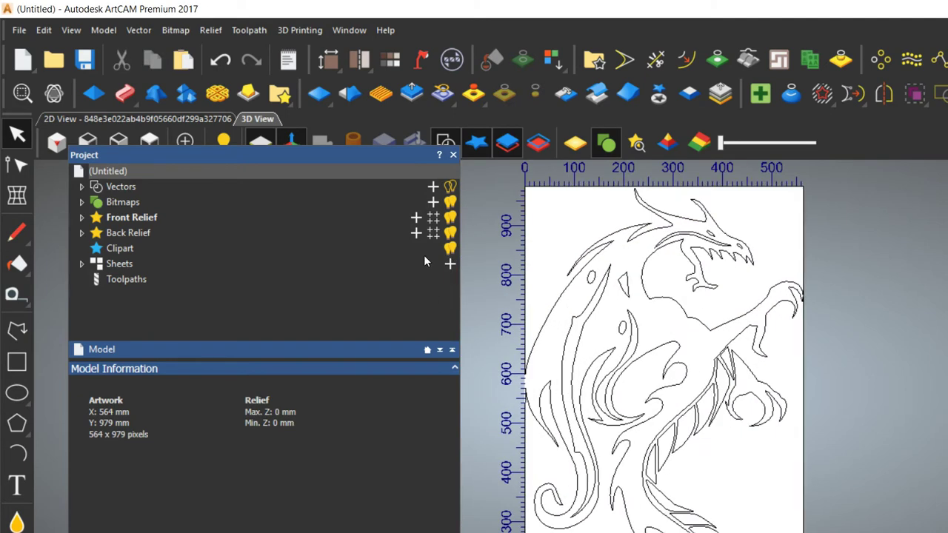
pyautogui.click(420, 255)
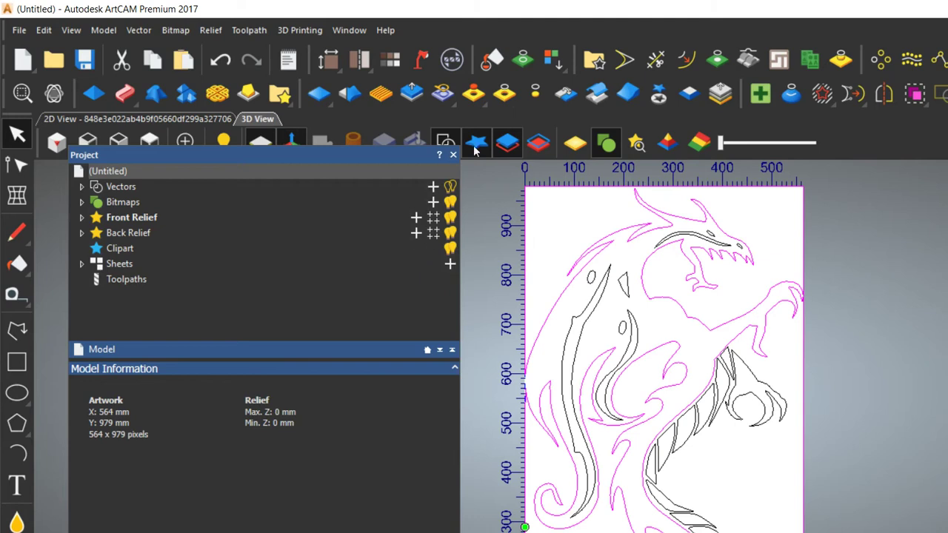
pyautogui.scroll(9, 418, 304)
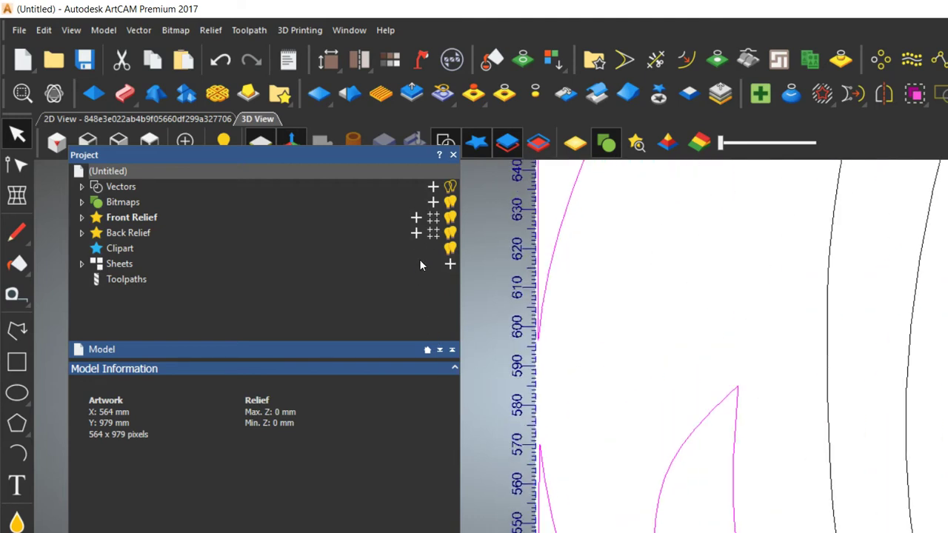
# Draw a smooth polyline across the wing's gap at the model's left edge, from about Y 614 mm to Y 548 mm.
pyautogui.moveTo(282, 141); pyautogui.dragTo(248, 139)
pyautogui.moveTo(72, 161); pyautogui.dragTo(106, 154)
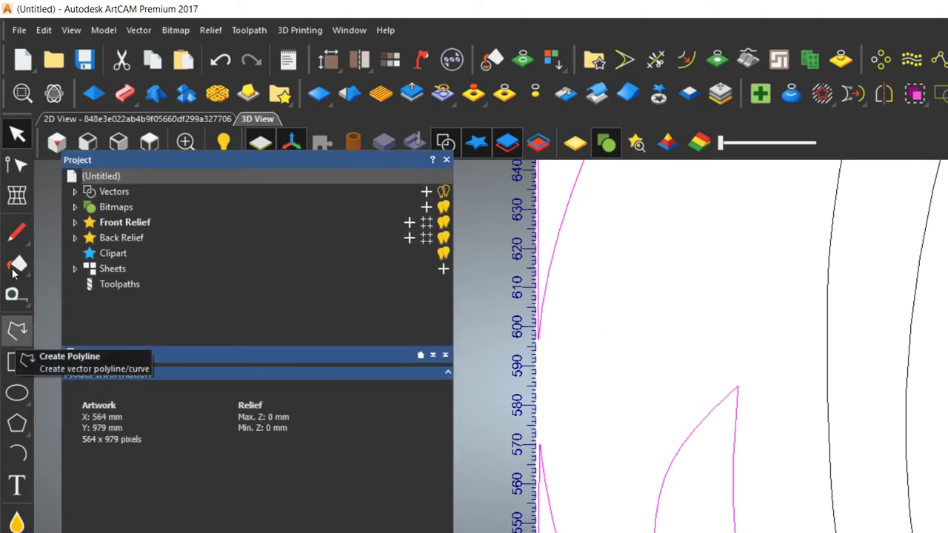
pyautogui.click(17, 331)
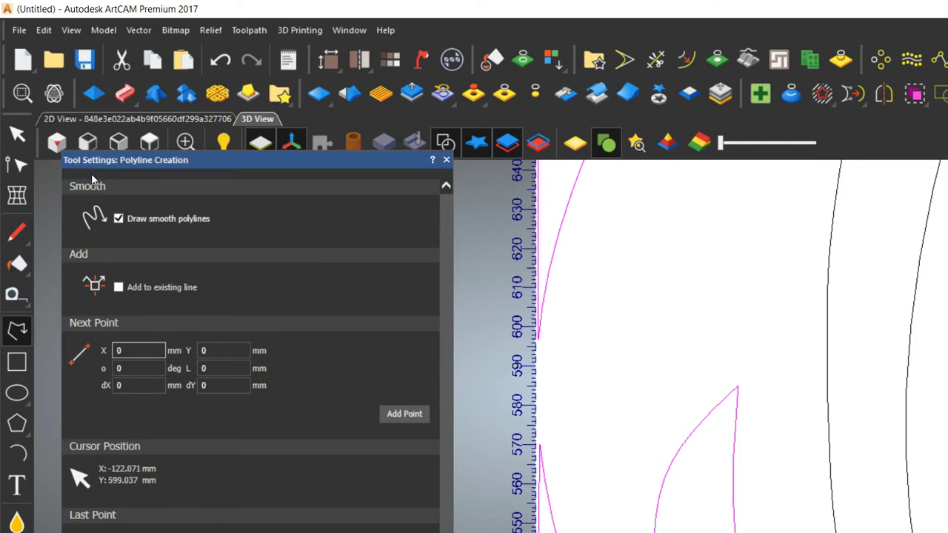
pyautogui.click(119, 218)
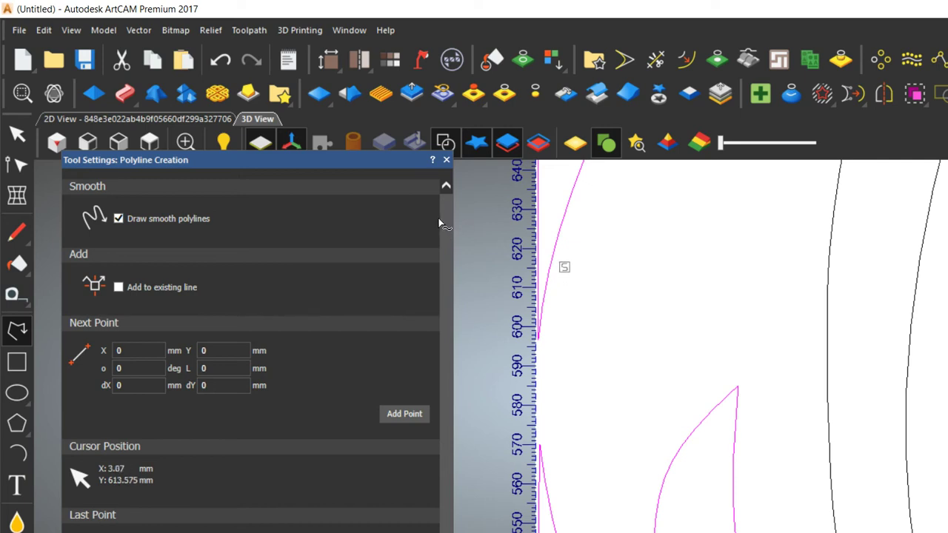
pyautogui.click(548, 272)
pyautogui.click(545, 392)
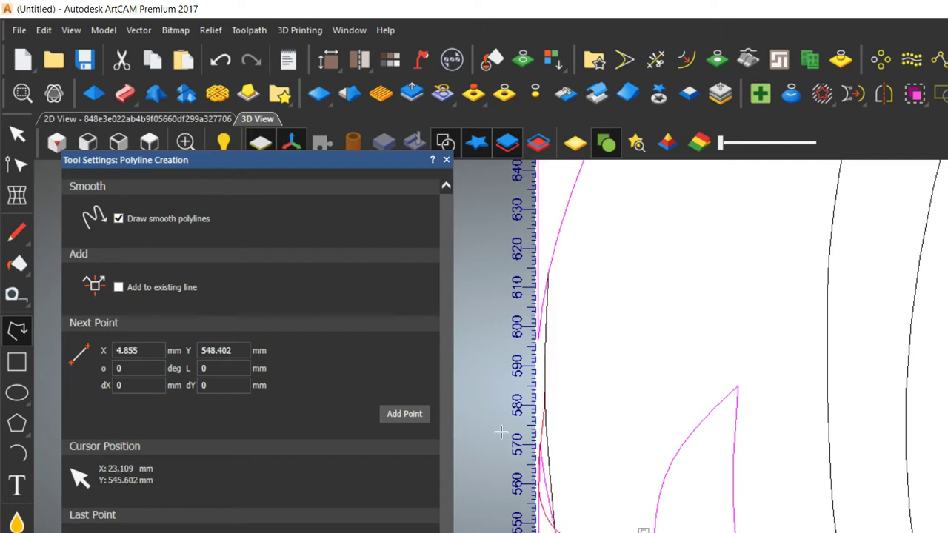
pyautogui.press('Escape')
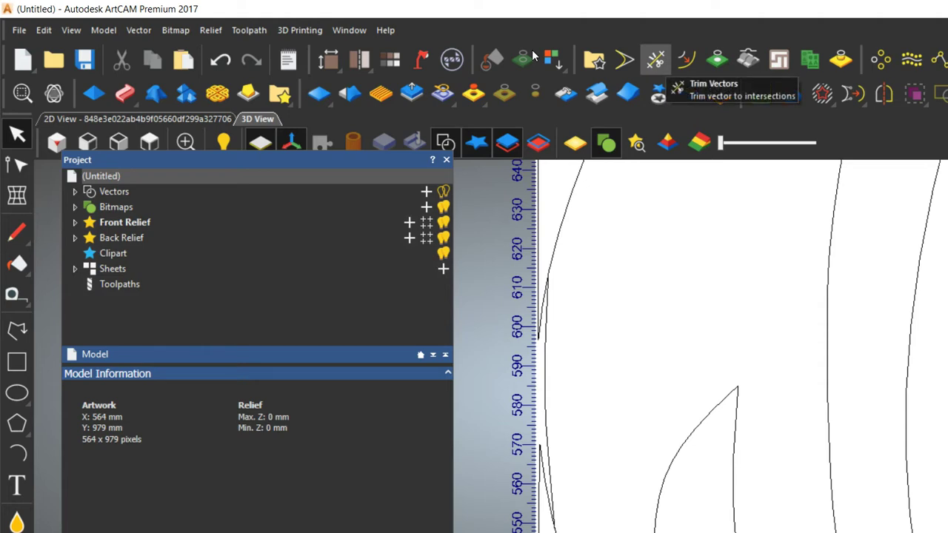
# Trim away the excess wing outline segments where the new polyline crosses them, with Auto join enabled.
pyautogui.click(655, 59)
pyautogui.scroll(4, 435, 249)
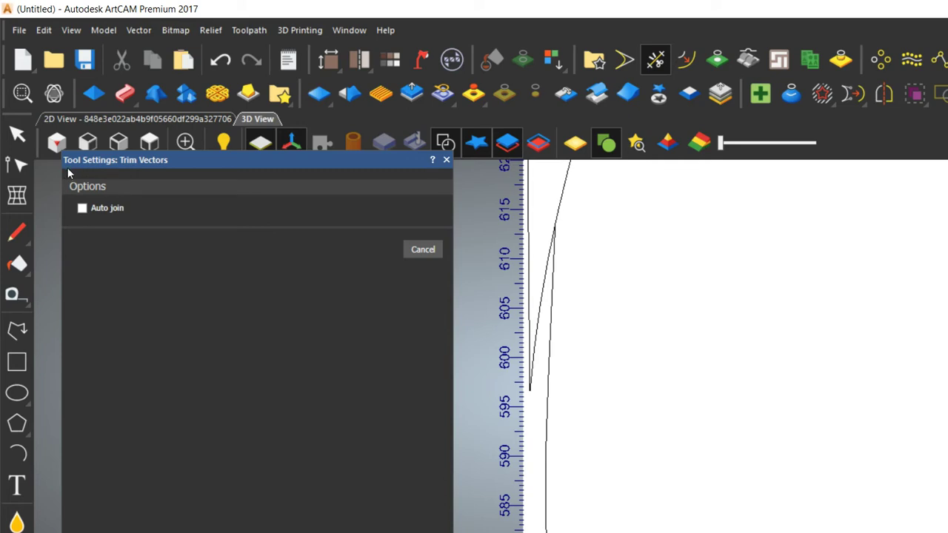
pyautogui.click(81, 208)
pyautogui.scroll(-4, 426, 262)
pyautogui.scroll(-2, 489, 385)
pyautogui.press('Escape')
pyautogui.scroll(-2, 491, 237)
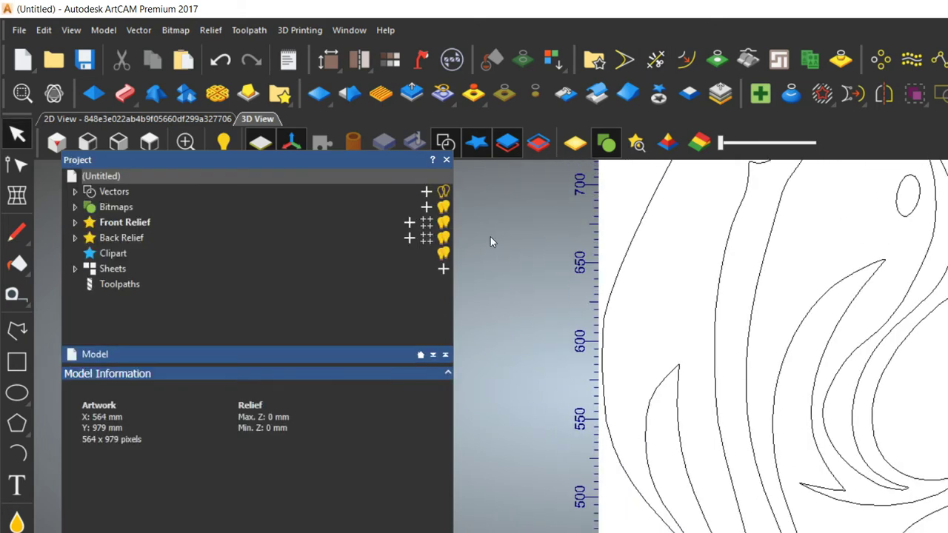
# Close the dragon's outer outline with a smooth curve at the open wing joint near Y 614 mm.
pyautogui.scroll(8, 488, 267)
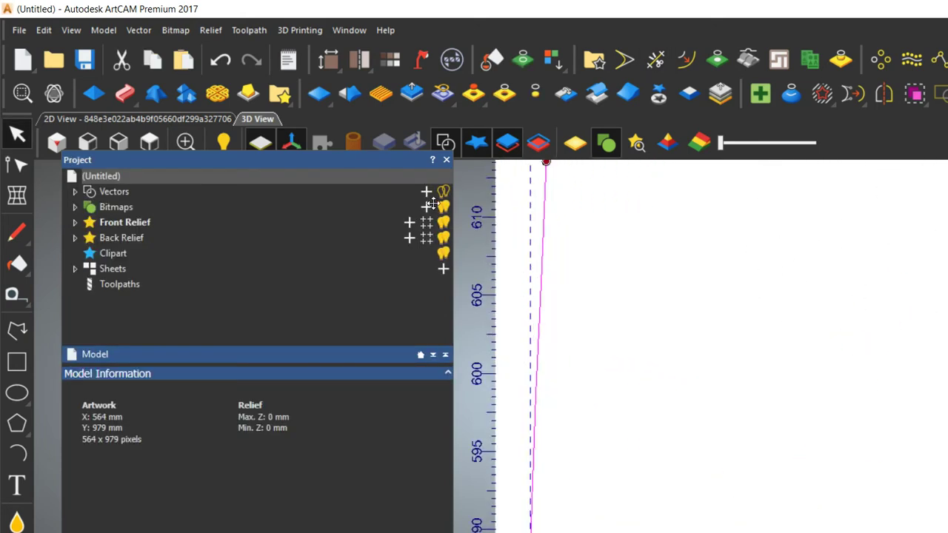
pyautogui.scroll(-10, 476, 219)
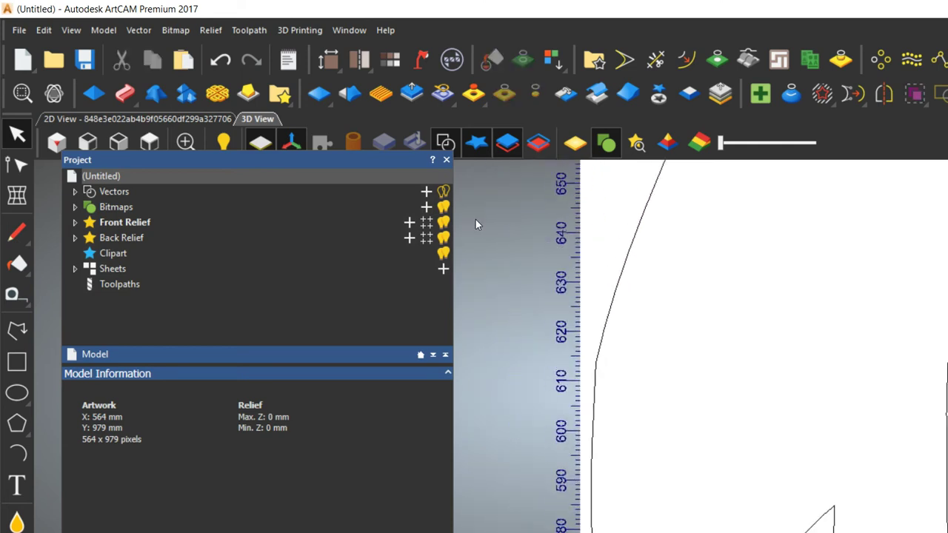
pyautogui.scroll(5, 563, 348)
pyautogui.scroll(-3, 422, 340)
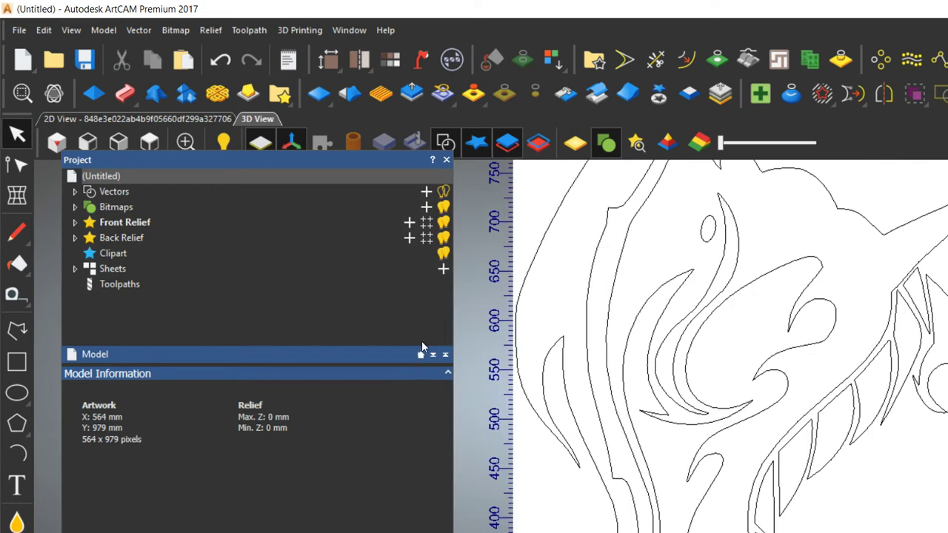
pyautogui.click(420, 316)
pyautogui.scroll(5, 416, 246)
pyautogui.scroll(-4, 403, 262)
pyautogui.scroll(5, 442, 300)
pyautogui.scroll(12, 442, 300)
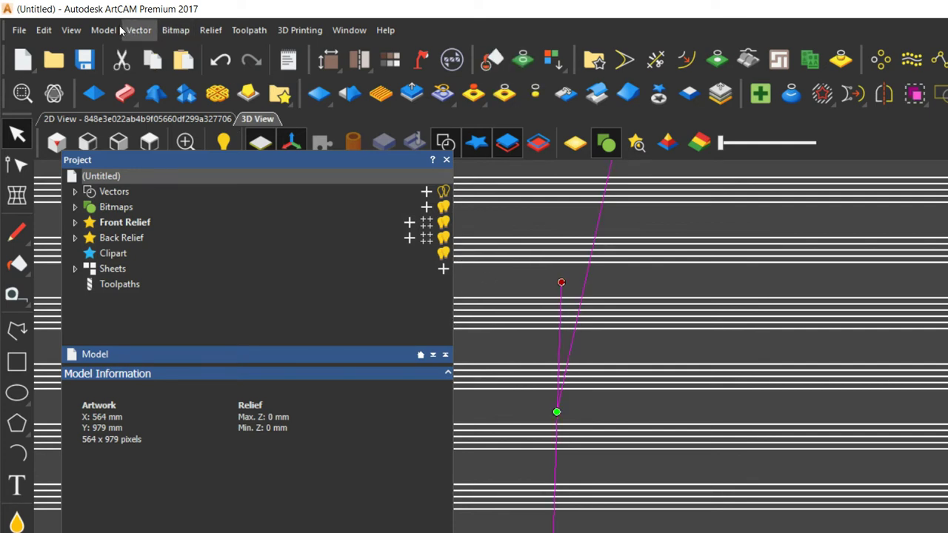
pyautogui.click(138, 30)
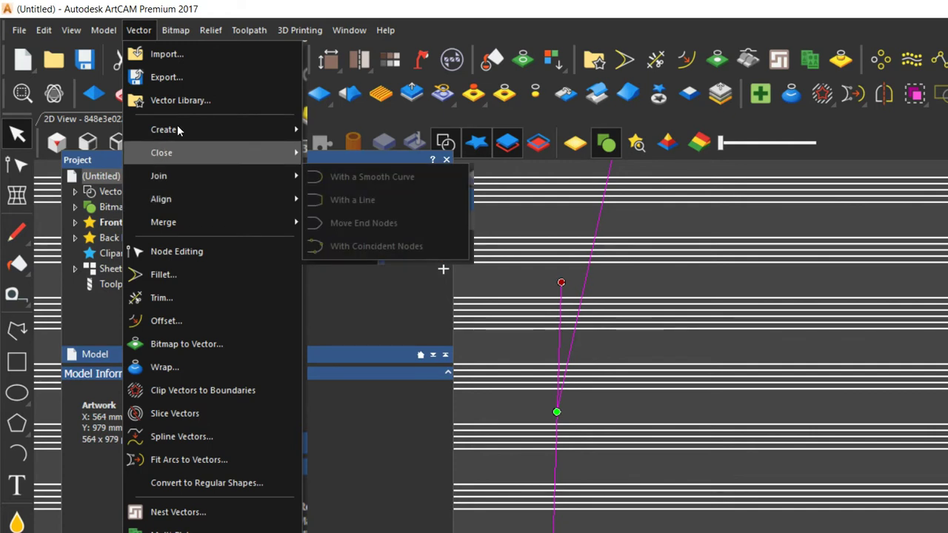
pyautogui.moveTo(269, 153)
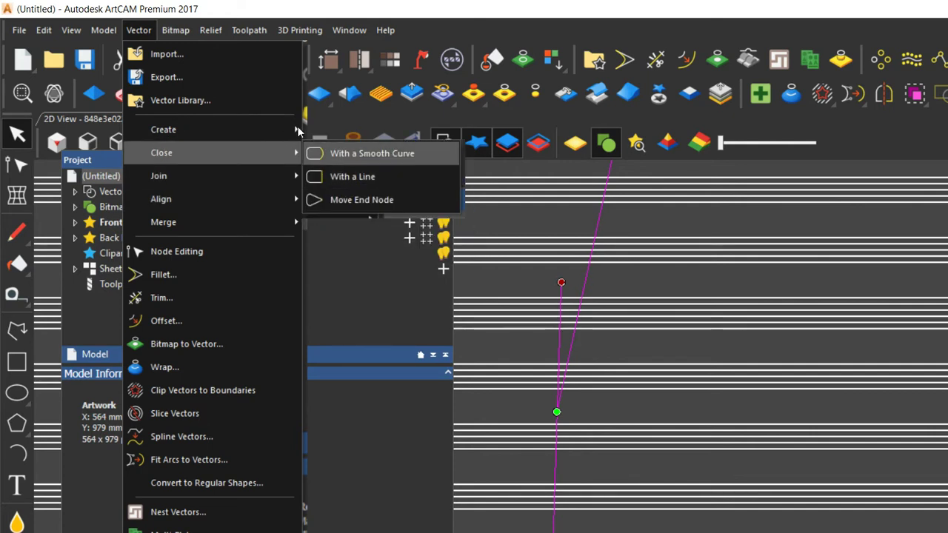
pyautogui.click(372, 154)
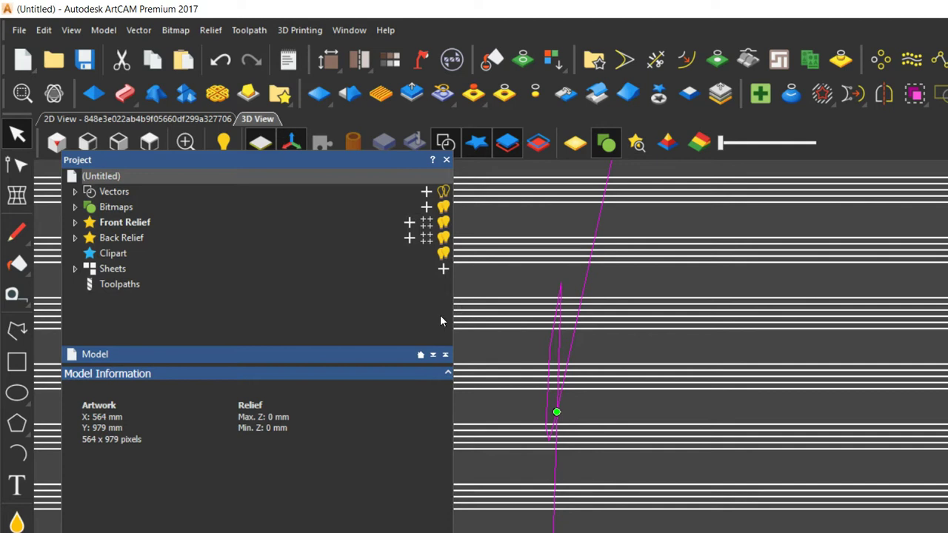
# Trim off the small surplus loop at the wing joint with Auto join on, leaving one clean outline.
pyautogui.scroll(4, 446, 332)
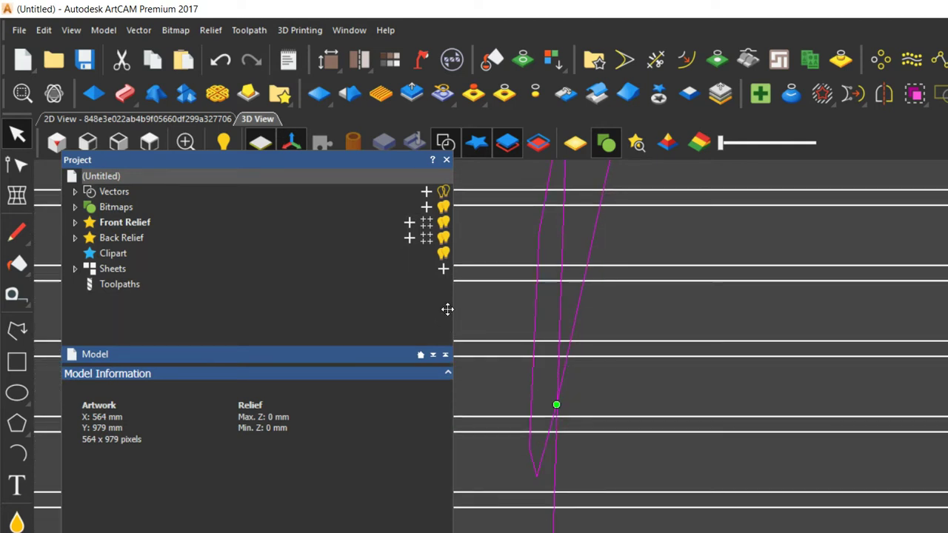
pyautogui.click(655, 59)
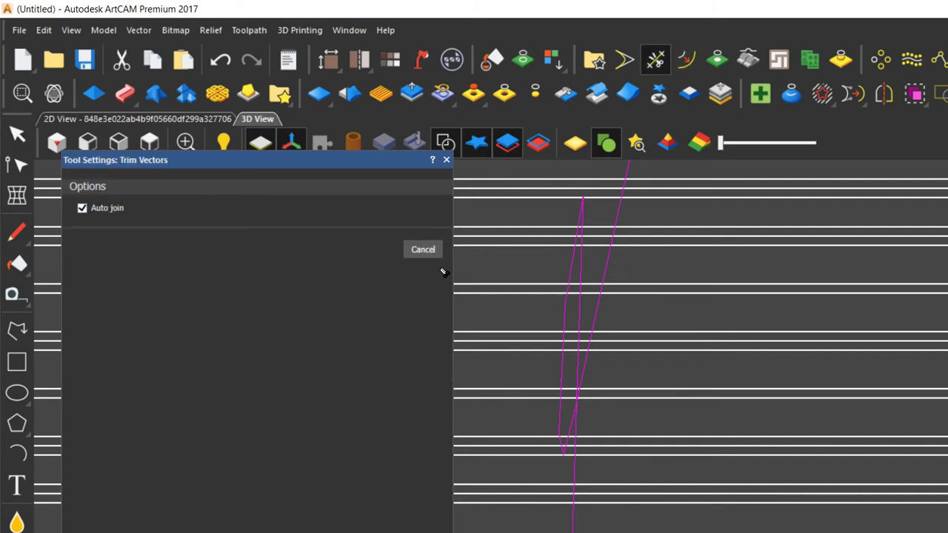
pyautogui.click(451, 278)
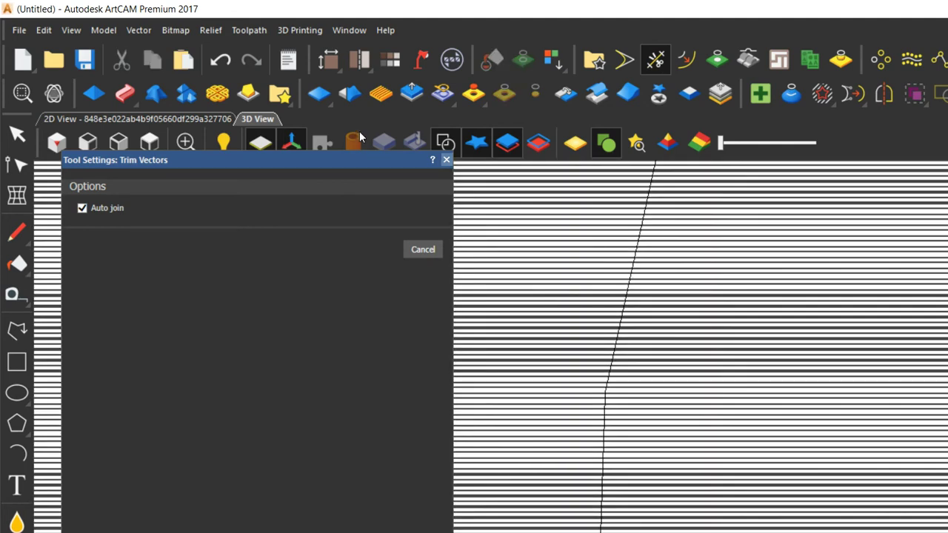
pyautogui.click(447, 159)
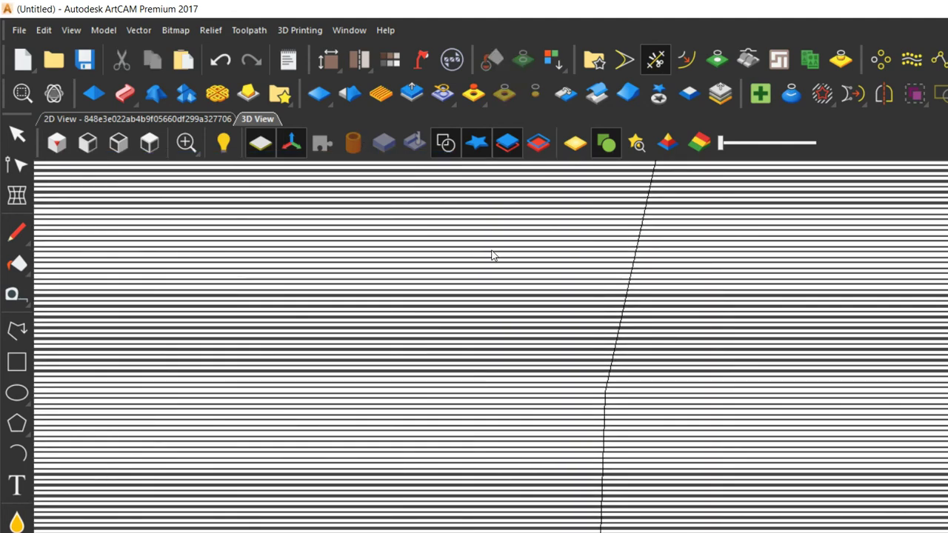
# Examine the repaired wing edge and the complete dragon outline for remaining gaps.
pyautogui.scroll(-5, 516, 257)
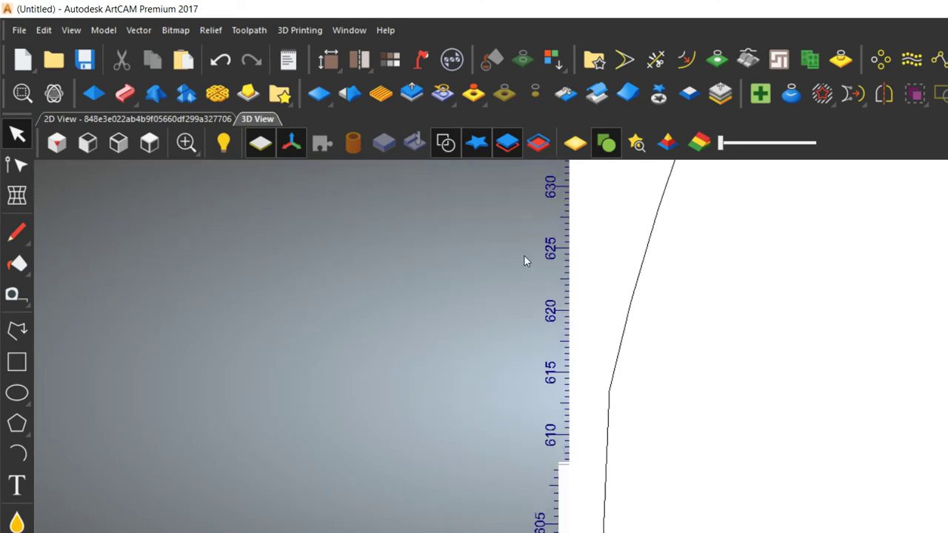
pyautogui.scroll(-6, 527, 256)
pyautogui.scroll(3, 644, 356)
pyautogui.scroll(-3, 607, 414)
pyautogui.scroll(3, 573, 446)
pyautogui.scroll(1, 573, 445)
pyautogui.scroll(-4, 444, 245)
pyautogui.scroll(4, 415, 170)
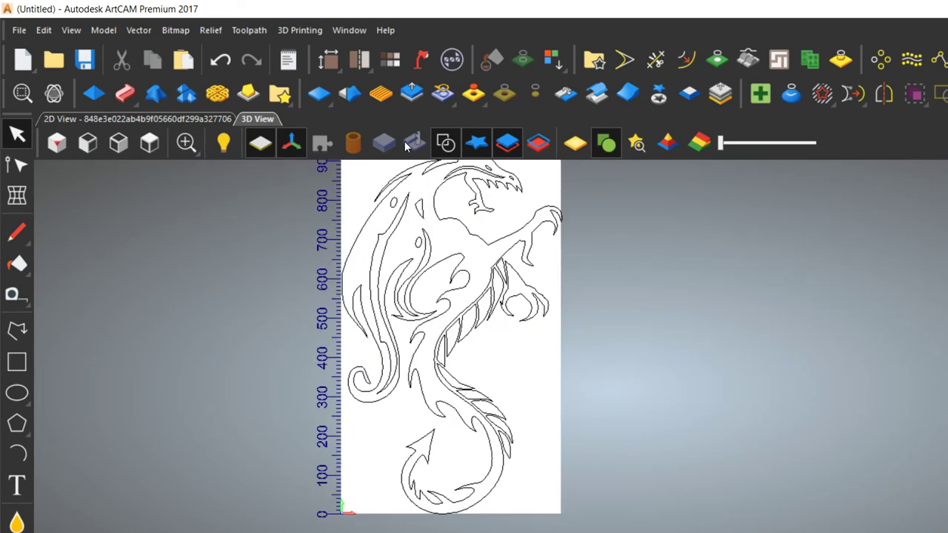
pyautogui.scroll(-2, 392, 147)
pyautogui.scroll(3, 414, 185)
pyautogui.scroll(-3, 465, 282)
pyautogui.scroll(3, 476, 291)
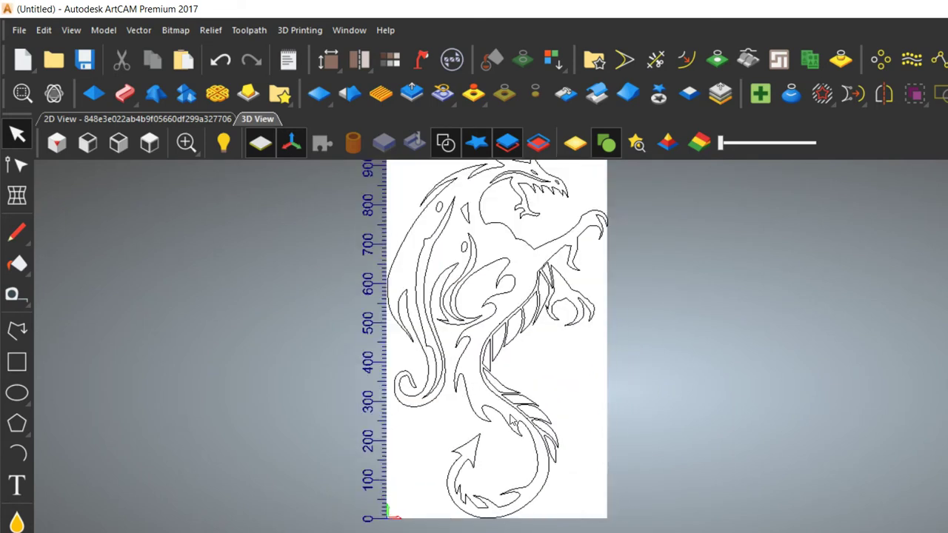
# Group all the dragon vectors and cut them from the model to the clipboard.
pyautogui.scroll(-1, 476, 291)
pyautogui.hotkey('ctrl', 'a')
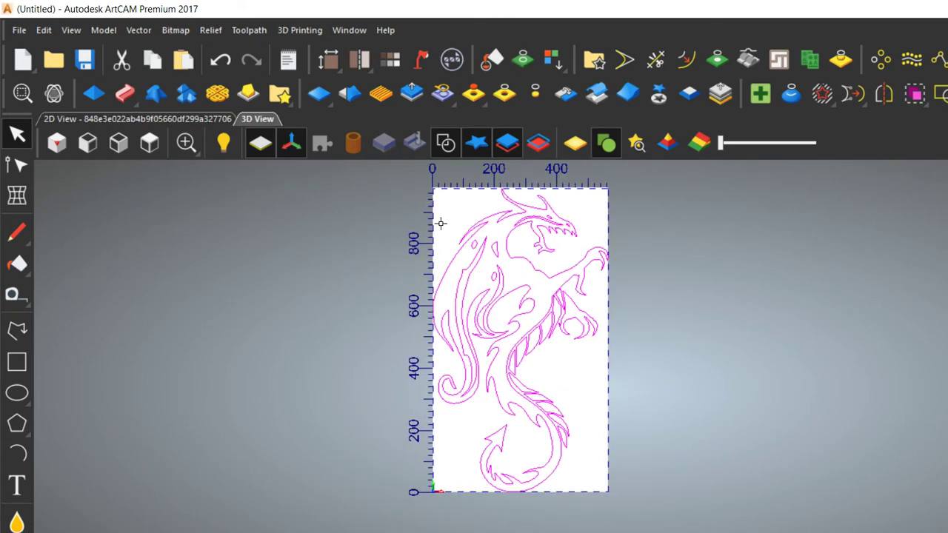
pyautogui.rightClick(435, 236)
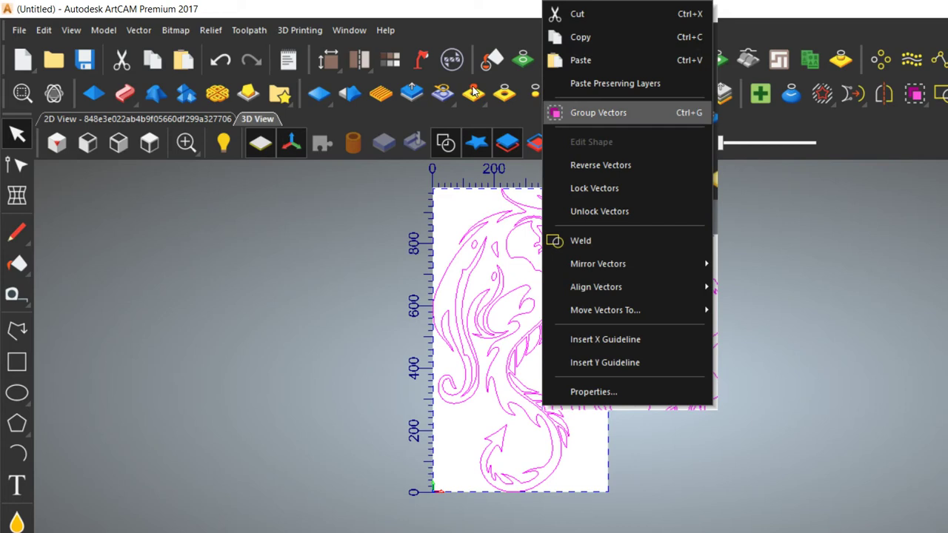
pyautogui.press('Escape')
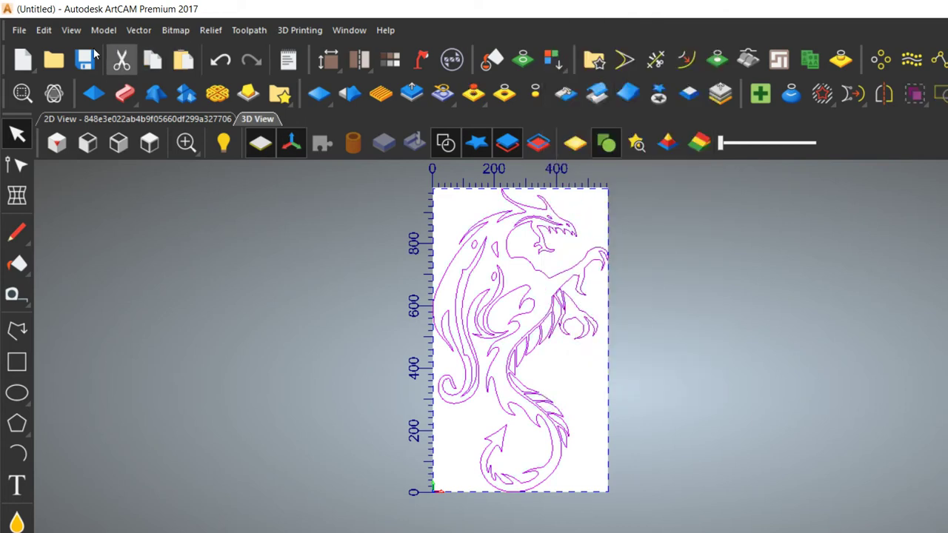
pyautogui.click(122, 59)
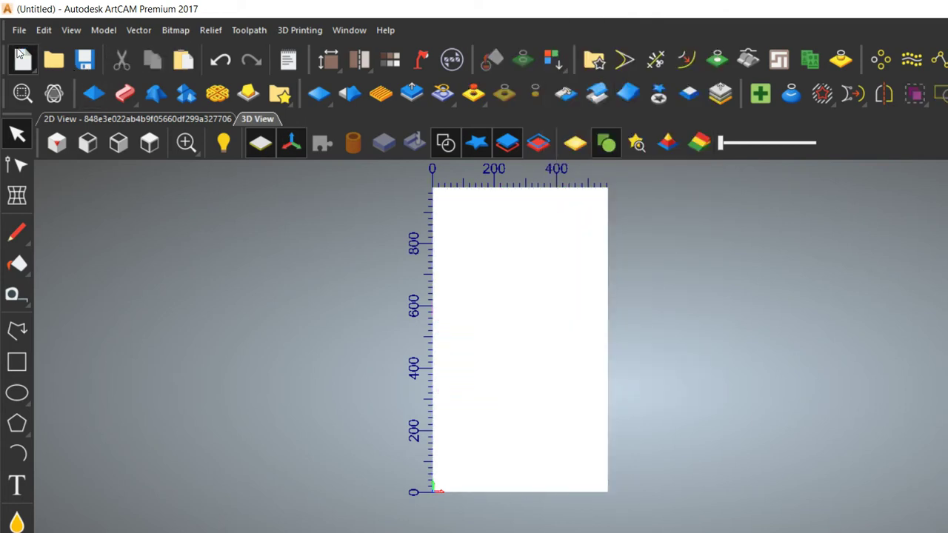
# Create a new model 1219.2 mm wide and 2438.4 mm high, and paste the dragon vectors onto its upper half.
pyautogui.click(22, 56)
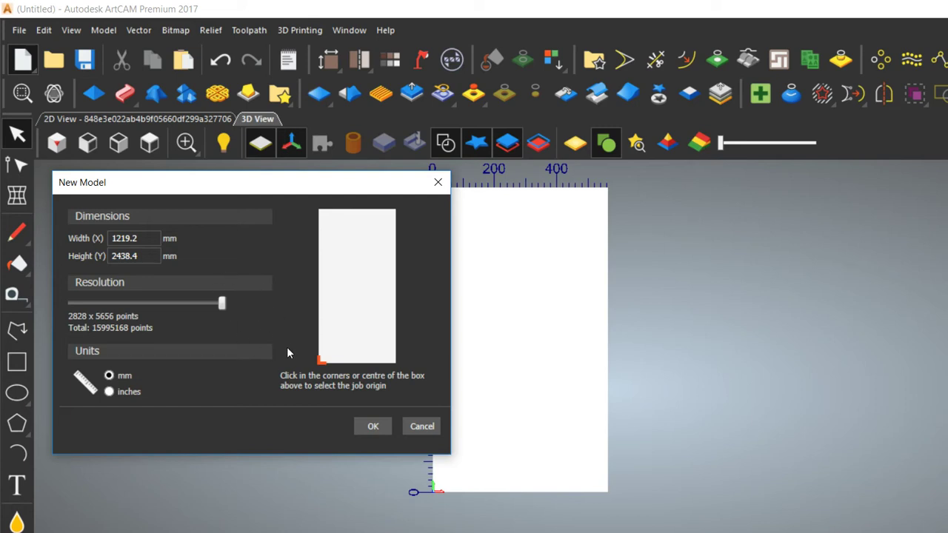
pyautogui.click(255, 358)
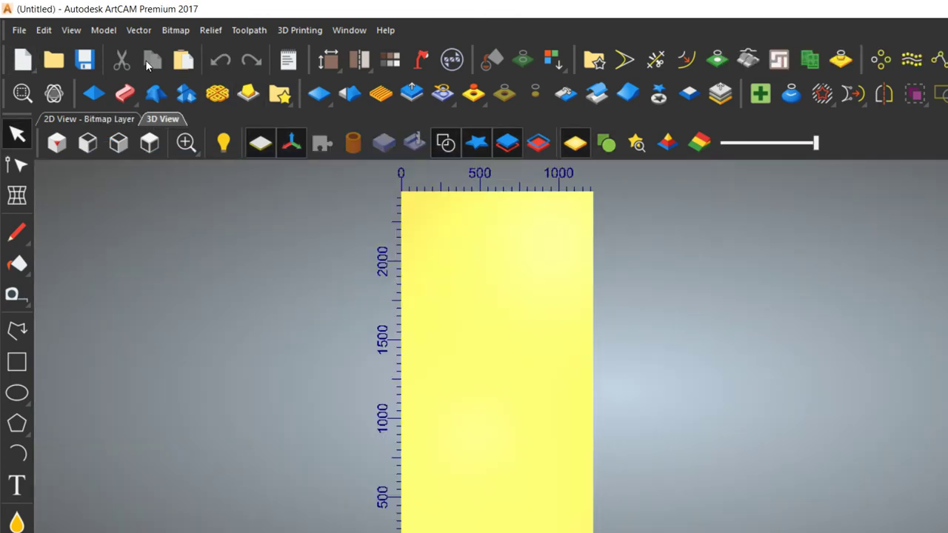
pyautogui.click(183, 59)
pyautogui.moveTo(373, 336); pyautogui.dragTo(409, 200)
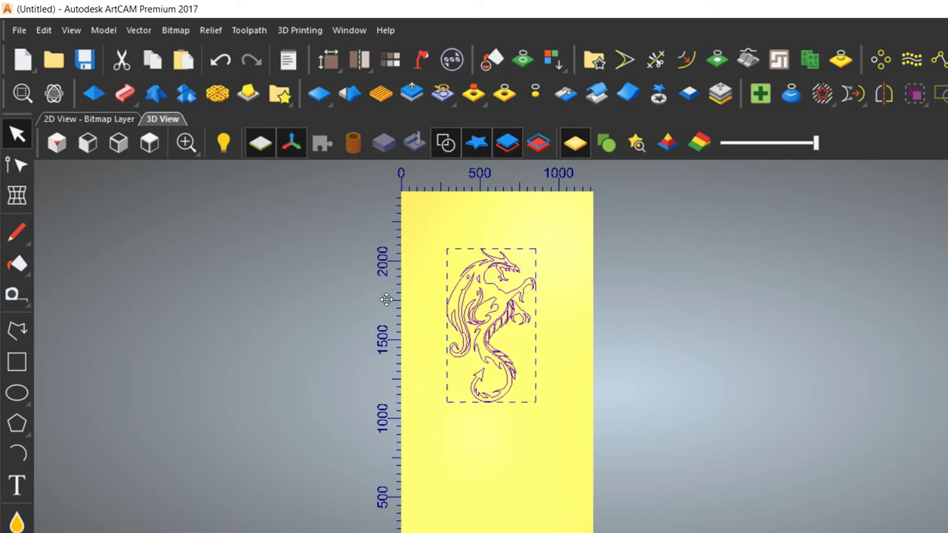
# Switch to the Notepad notes and read the perfect V carving condition under point 5.
pyautogui.click(238, 529)
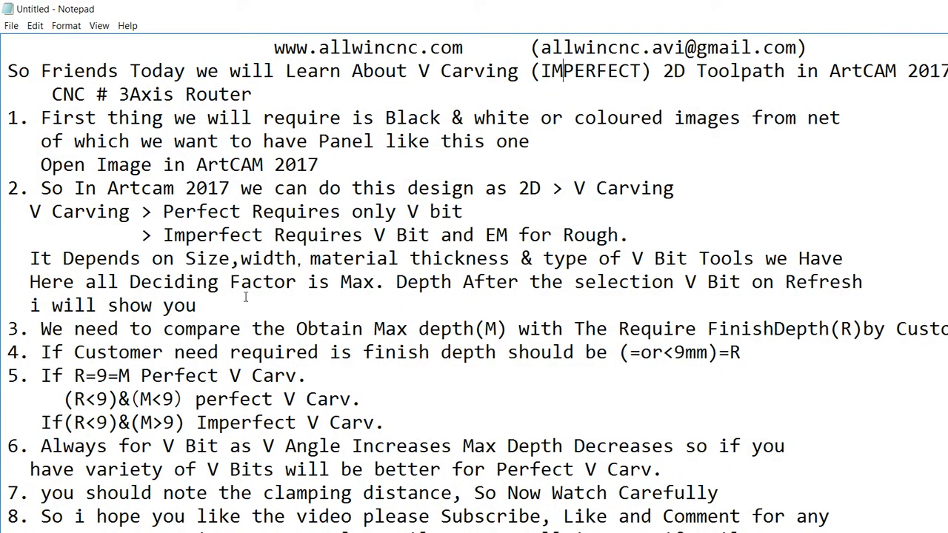
pyautogui.moveTo(362, 399); pyautogui.dragTo(74, 399)
pyautogui.press('End')
pyautogui.moveTo(388, 395); pyautogui.dragTo(51, 414)
pyautogui.moveTo(381, 405)
pyautogui.mouseDown()
pyautogui.moveTo(118, 412)
pyautogui.moveTo(65, 396)
pyautogui.mouseUp()
pyautogui.click(374, 331)
# Review point 4 of the notes on the customer's required finish depth R.
pyautogui.moveTo(86, 351)
pyautogui.mouseDown()
pyautogui.moveTo(742, 354)
pyautogui.moveTo(18, 352)
pyautogui.mouseUp()
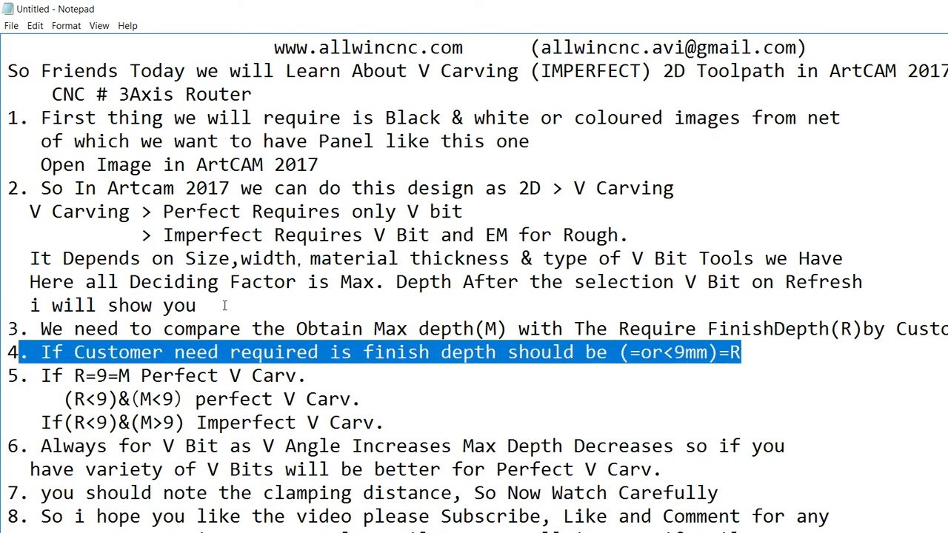
pyautogui.press('Right')
pyautogui.hotkey('shift', 'Left')
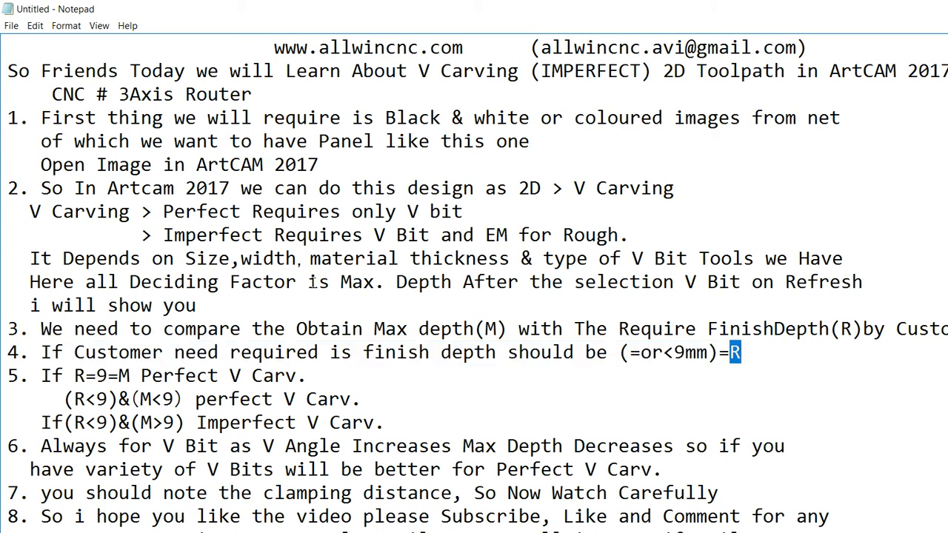
pyautogui.moveTo(327, 352); pyautogui.dragTo(230, 352)
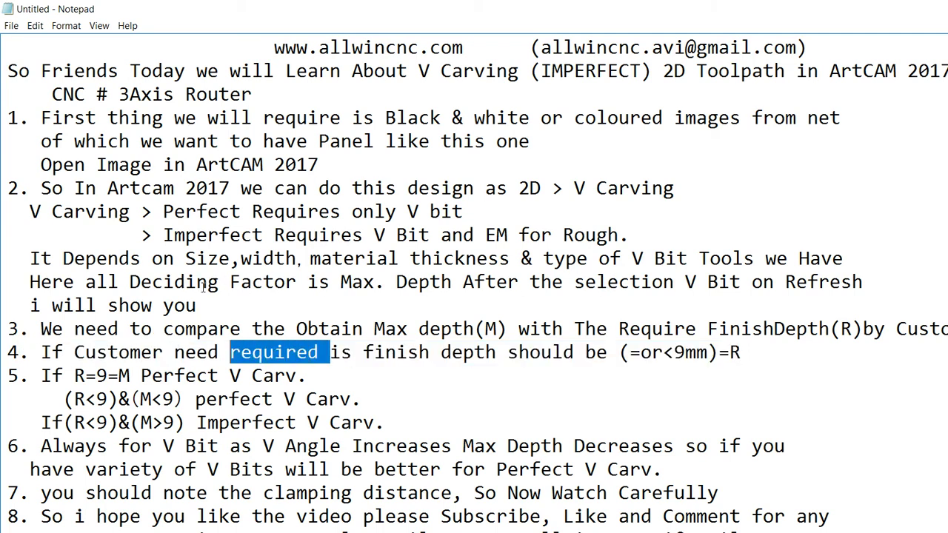
pyautogui.press('Down')
pyautogui.press('End')
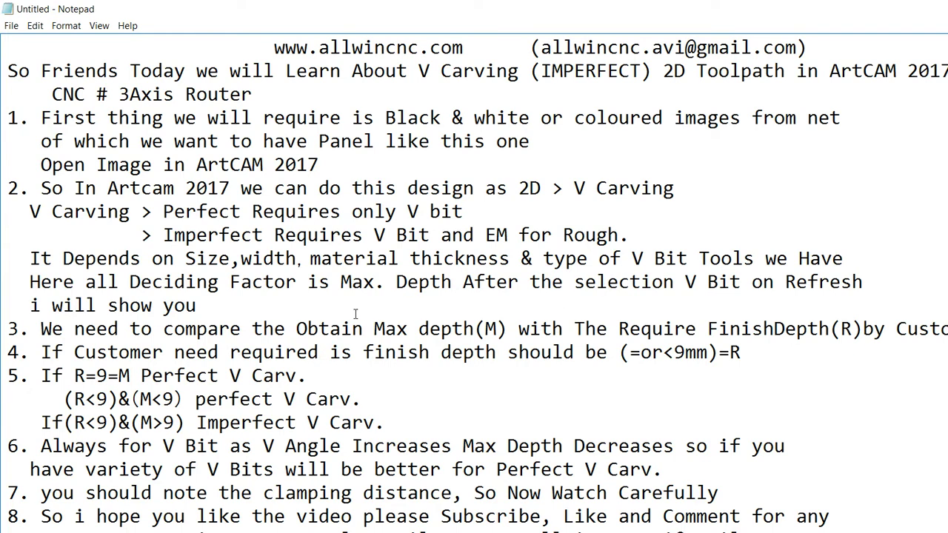
pyautogui.moveTo(742, 352); pyautogui.dragTo(618, 353)
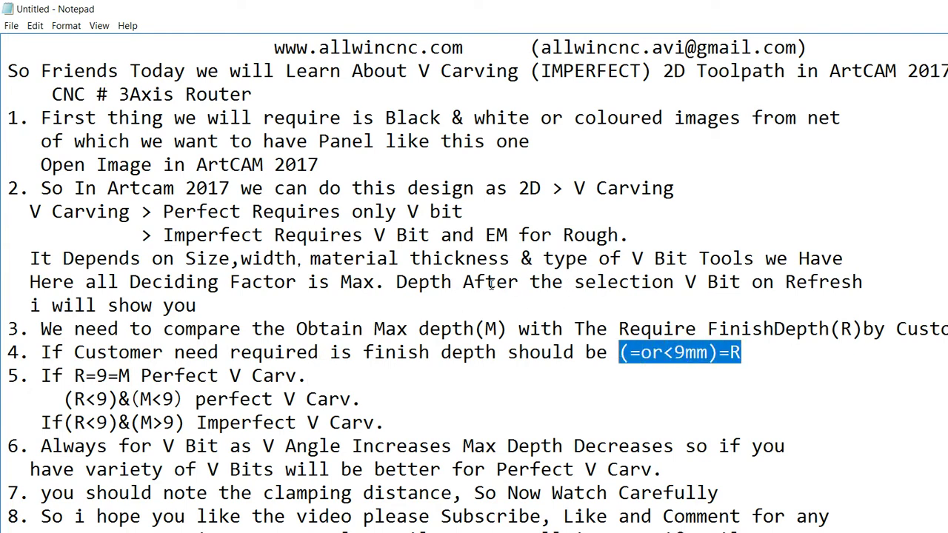
pyautogui.click(599, 401)
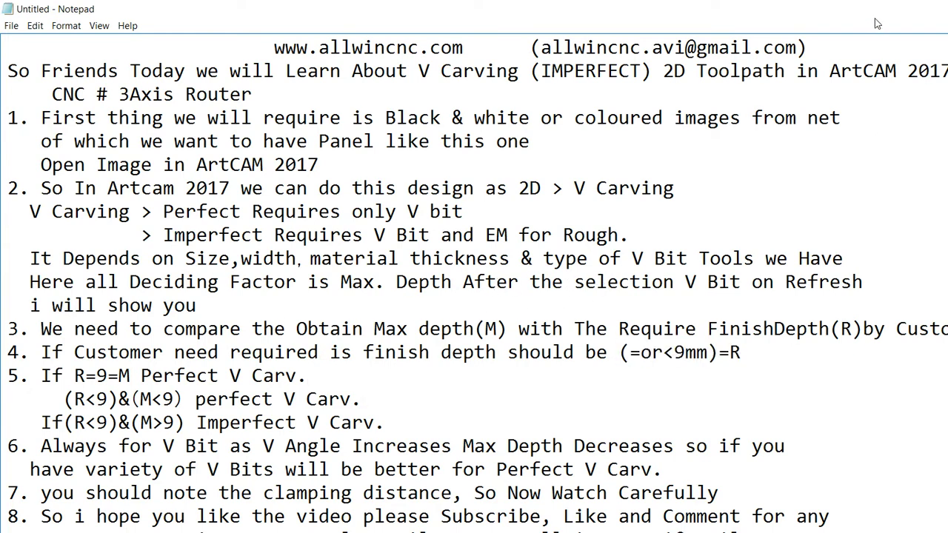
pyautogui.click(863, 9)
# Reopen the notes and read points 2 and 3 on comparing the obtained maximum depth with the required finish depth.
pyautogui.click(238, 523)
pyautogui.moveTo(296, 328); pyautogui.dragTo(840, 328)
pyautogui.click(362, 327)
pyautogui.moveTo(864, 282); pyautogui.dragTo(74, 282)
pyautogui.moveTo(62, 214); pyautogui.dragTo(32, 217)
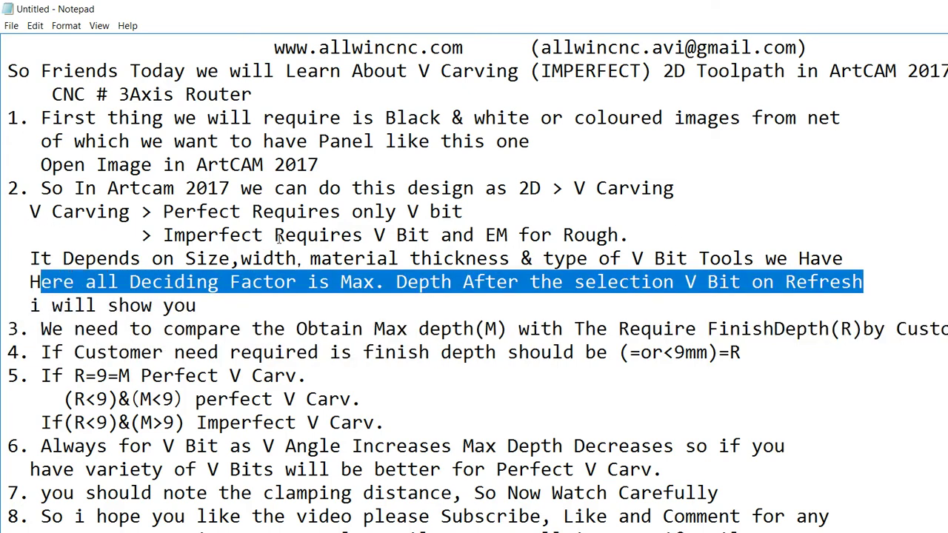
pyautogui.click(403, 244)
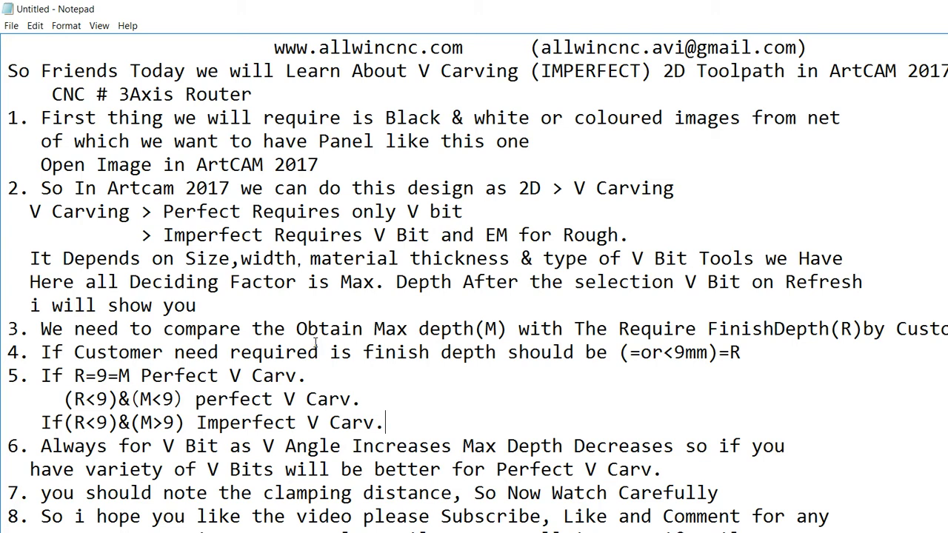
# Read the imperfect V carving condition, (R<9)&(M>9), in point 5 of the notes.
pyautogui.hotkey('ctrl', 'shift', 'Left')
pyautogui.hotkey('ctrl', 'shift', 'Left')
pyautogui.hotkey('ctrl', 'shift', 'Left')
pyautogui.hotkey('ctrl', 'shift', 'Left')
pyautogui.hotkey('ctrl', 'shift', 'Left')
pyautogui.hotkey('ctrl', 'shift', 'Left')
pyautogui.click(379, 416)
pyautogui.moveTo(409, 420); pyautogui.dragTo(30, 424)
pyautogui.click(367, 399)
# Switch back to ArtCAM and examine the pasted dragon vectors in the new model.
pyautogui.click(882, 8)
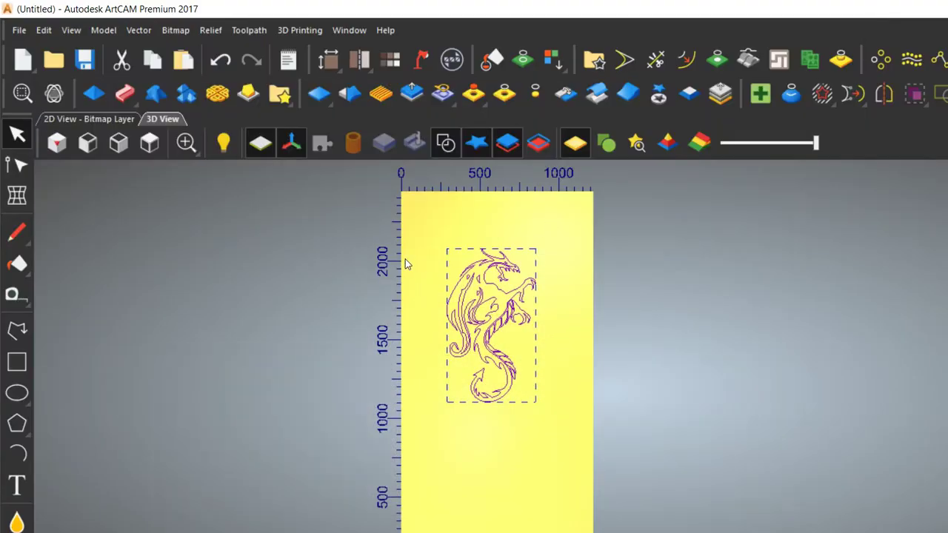
pyautogui.scroll(2, 385, 238)
pyautogui.scroll(3, 392, 239)
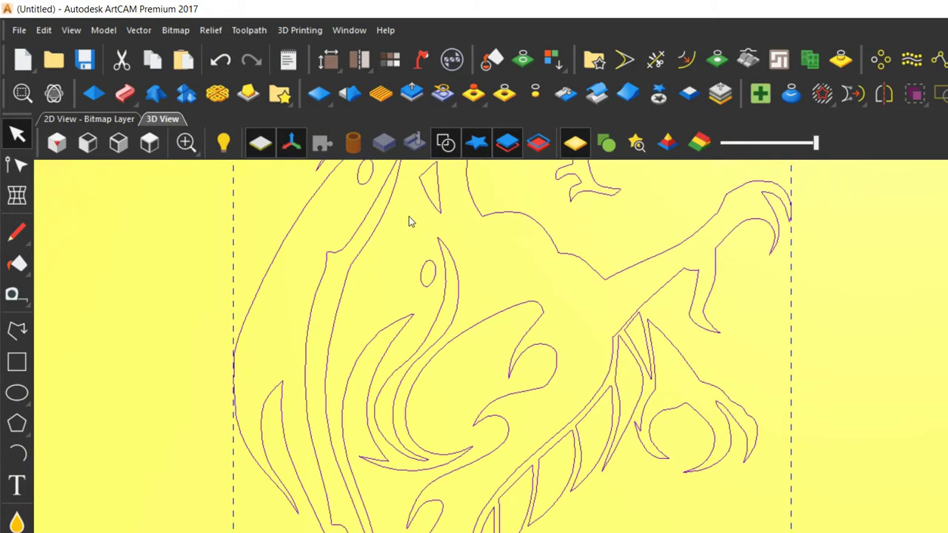
pyautogui.scroll(-3, 452, 237)
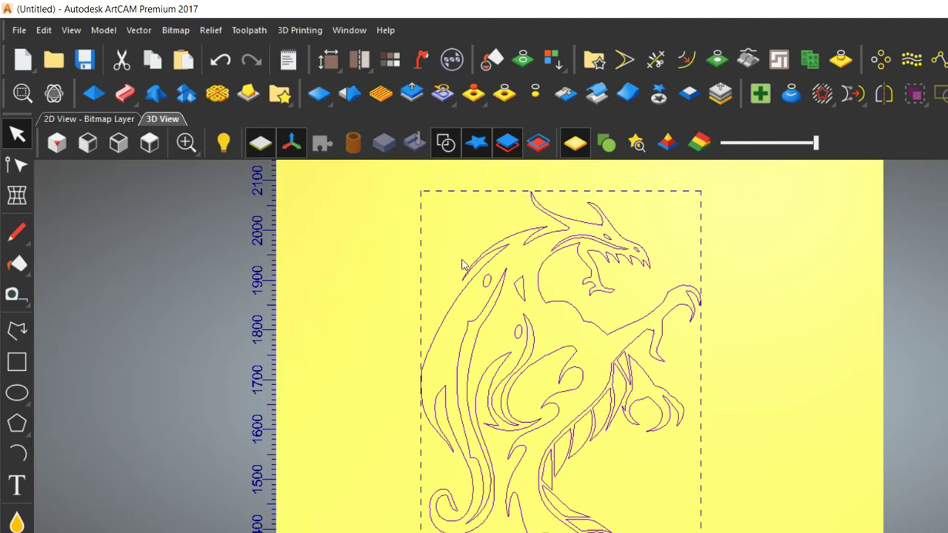
pyautogui.scroll(-1, 448, 245)
pyautogui.scroll(1, 578, 366)
pyautogui.scroll(-1, 478, 346)
pyautogui.scroll(2, 595, 396)
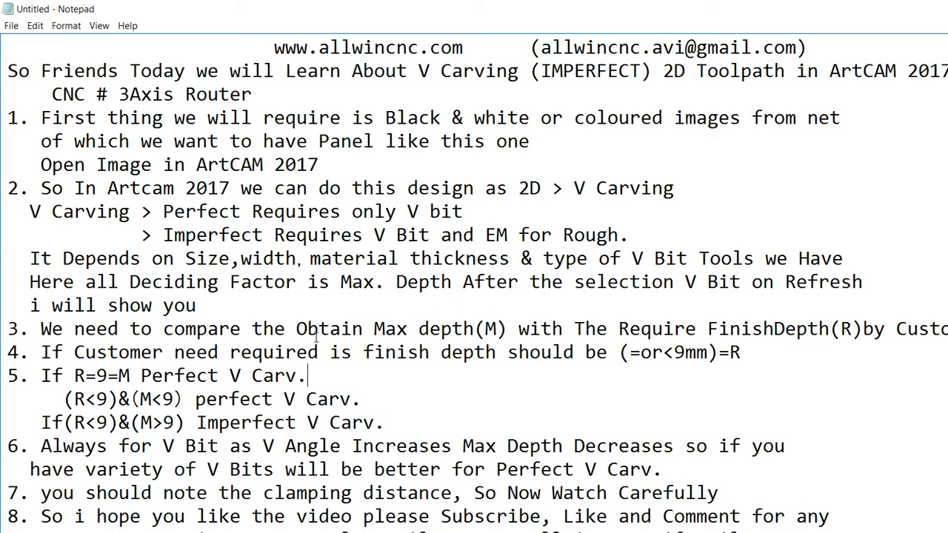
# Highlight the imperfect V carving condition with M>9 in point 5 of the notes.
pyautogui.click(404, 423)
pyautogui.hotkey('shift', 'Left')
pyautogui.hotkey('shift', 'Left')
pyautogui.hotkey('shift', 'Left')
pyautogui.hotkey('shift', 'Left')
pyautogui.hotkey('shift', 'Left')
pyautogui.hotkey('shift', 'Left')
pyautogui.hotkey('shift', 'Left')
pyautogui.hotkey('shift', 'Left')
pyautogui.hotkey('shift', 'Left')
pyautogui.hotkey('shift', 'Left')
pyautogui.hotkey('shift', 'Left')
pyautogui.hotkey('shift', 'Left')
pyautogui.hotkey('shift', 'Left')
pyautogui.hotkey('shift', 'Left')
pyautogui.hotkey('shift', 'Left')
pyautogui.hotkey('shift', 'Left')
pyautogui.hotkey('shift', 'Left')
pyautogui.hotkey('shift', 'Left')
pyautogui.hotkey('shift', 'Left')
pyautogui.hotkey('shift', 'Left')
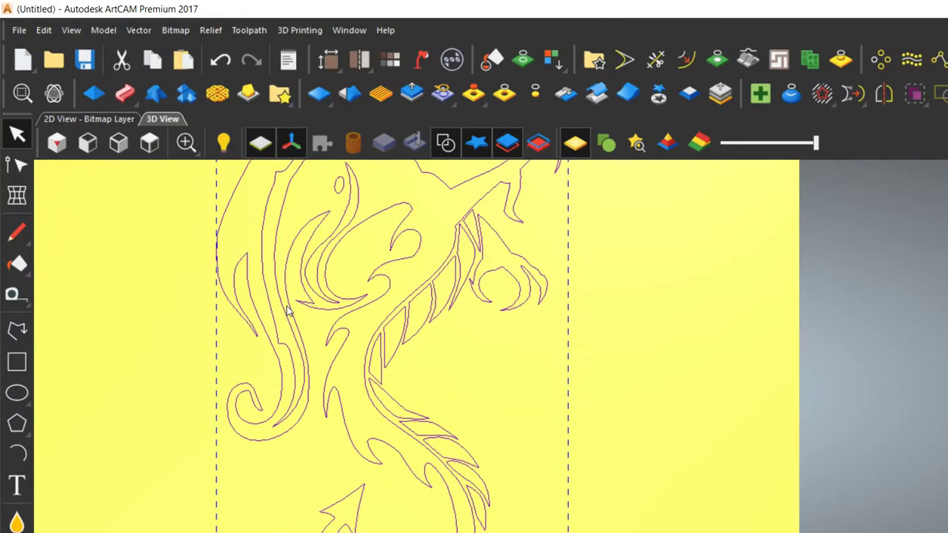
# Examine the dragon vectors in ArtCAM close up, checking the widths of the wing, belly and claw areas.
pyautogui.scroll(-2, 296, 296)
pyautogui.scroll(4, 374, 263)
pyautogui.scroll(3, 434, 201)
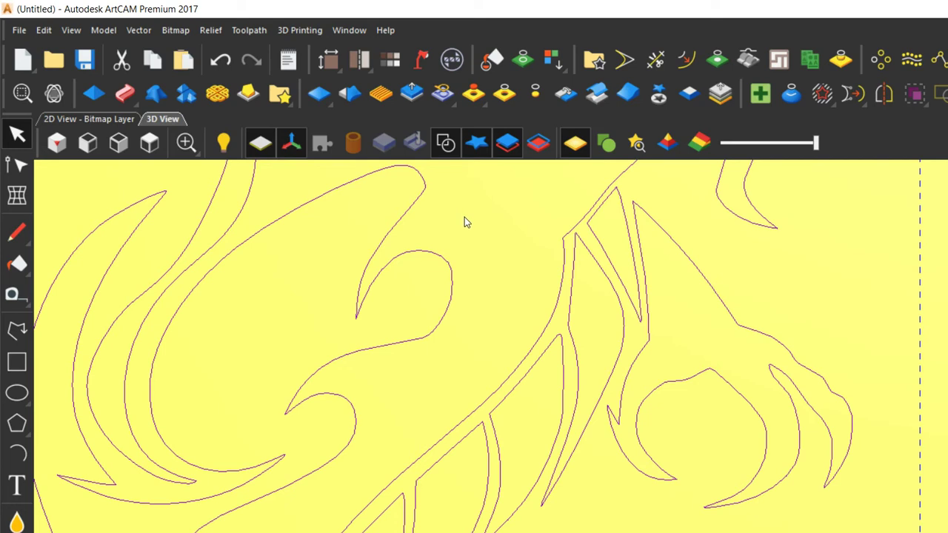
pyautogui.scroll(-2, 485, 299)
pyautogui.scroll(-4, 482, 290)
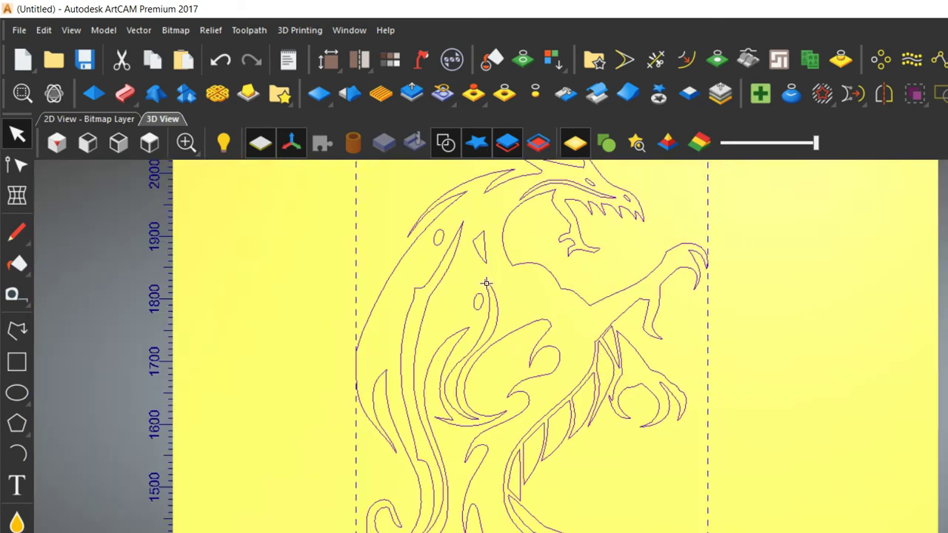
pyautogui.scroll(1, 518, 355)
pyautogui.scroll(-2, 553, 428)
pyautogui.scroll(2, 553, 428)
pyautogui.scroll(-2, 469, 227)
pyautogui.scroll(3, 477, 259)
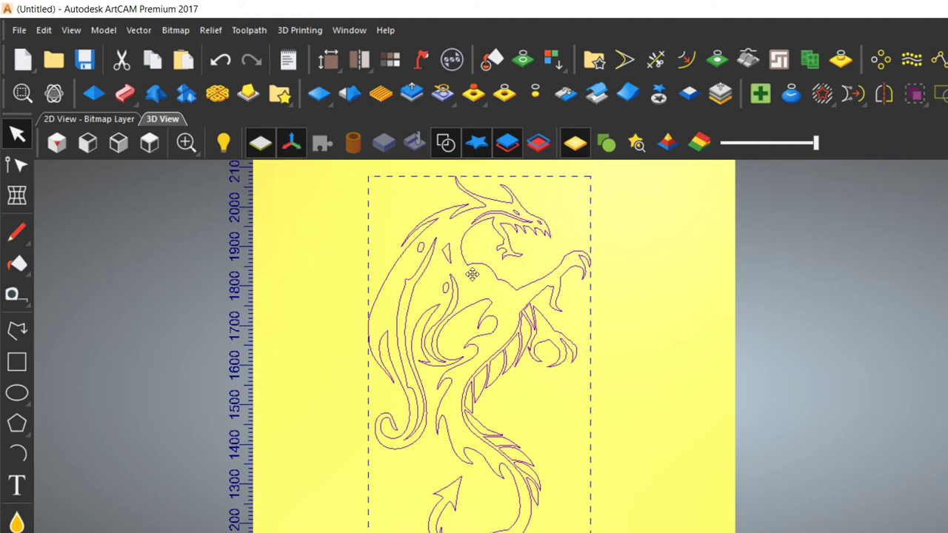
# Transform the dragon vectors and scale them up proportionally about their centre to about 944 x 1640 mm.
pyautogui.doubleClick(537, 346)
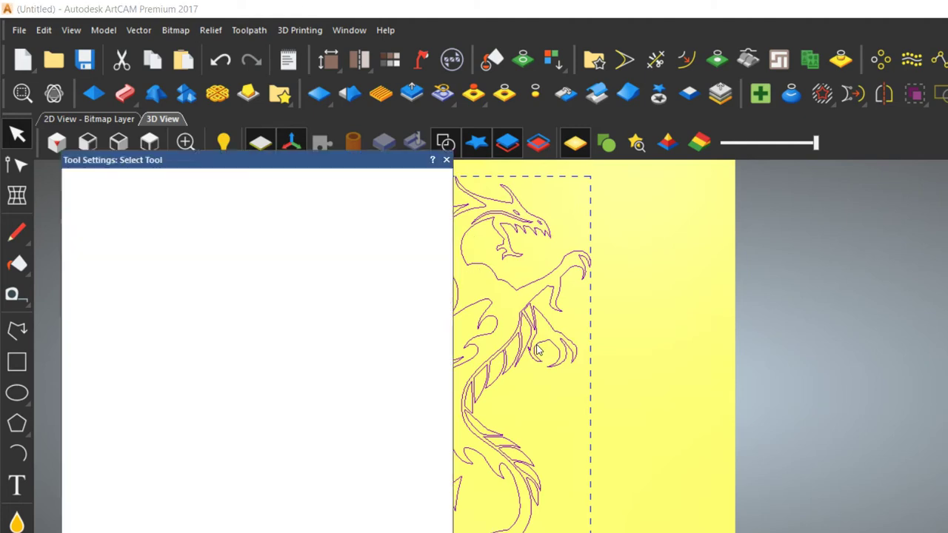
pyautogui.click(539, 352)
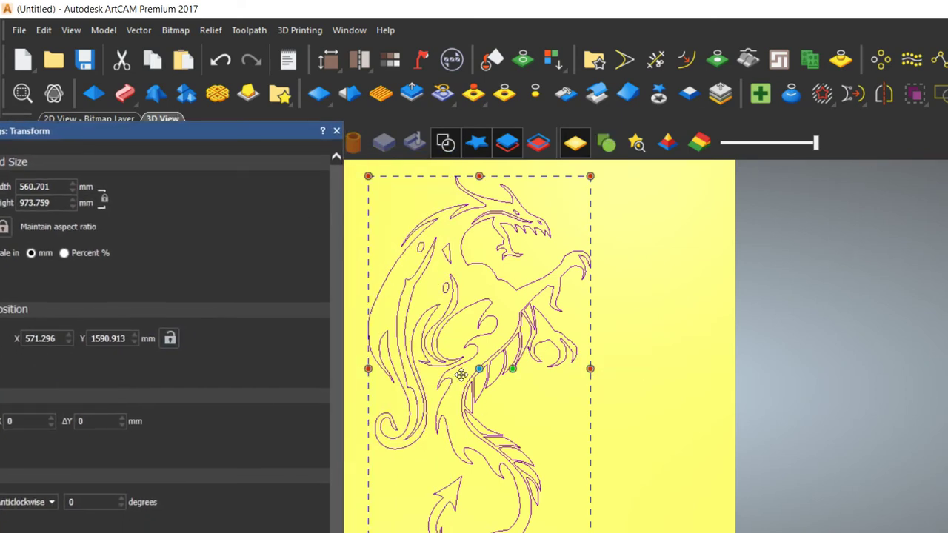
pyautogui.scroll(-3, 609, 390)
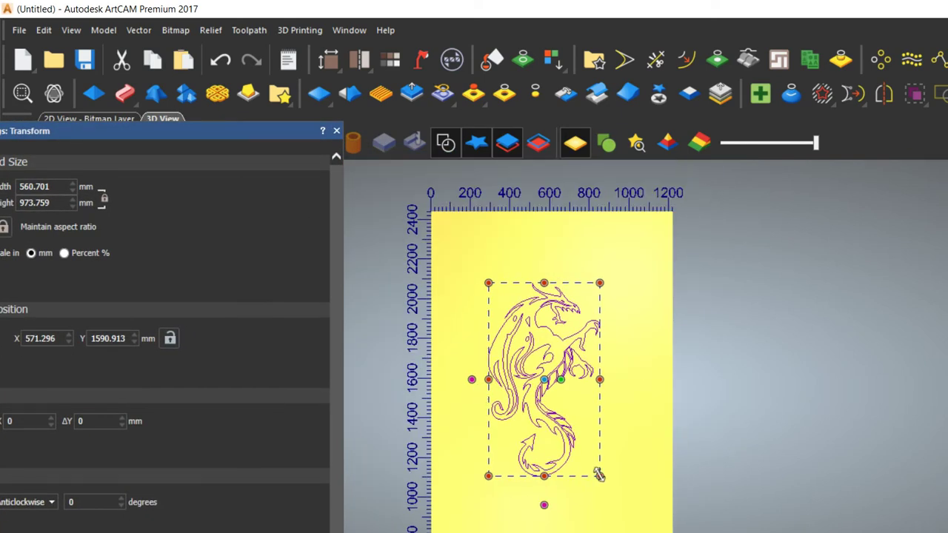
pyautogui.keyDown('alt'); pyautogui.moveTo(599, 473); pyautogui.dragTo(637, 532); pyautogui.keyUp('alt')
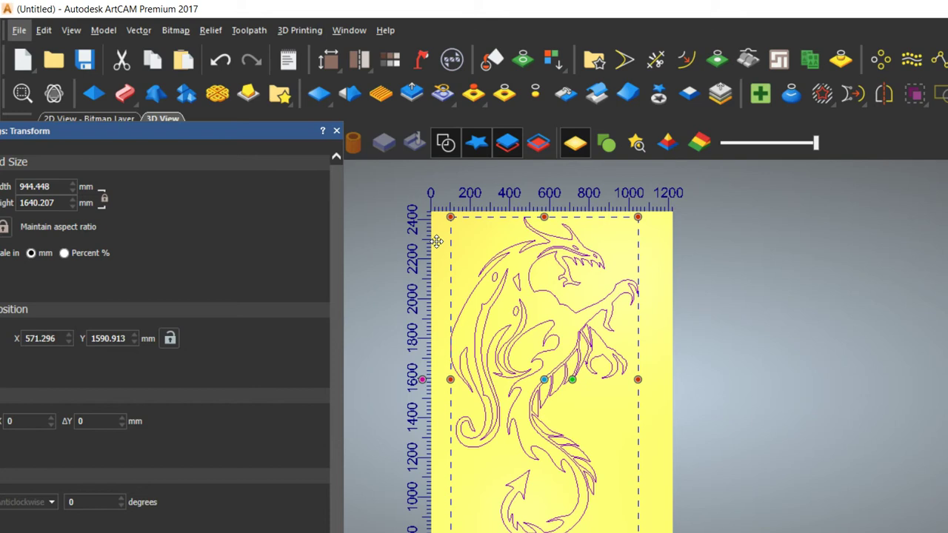
# Centre the dragon vectors in the model and move them up by about 303 mm.
pyautogui.press('F9')
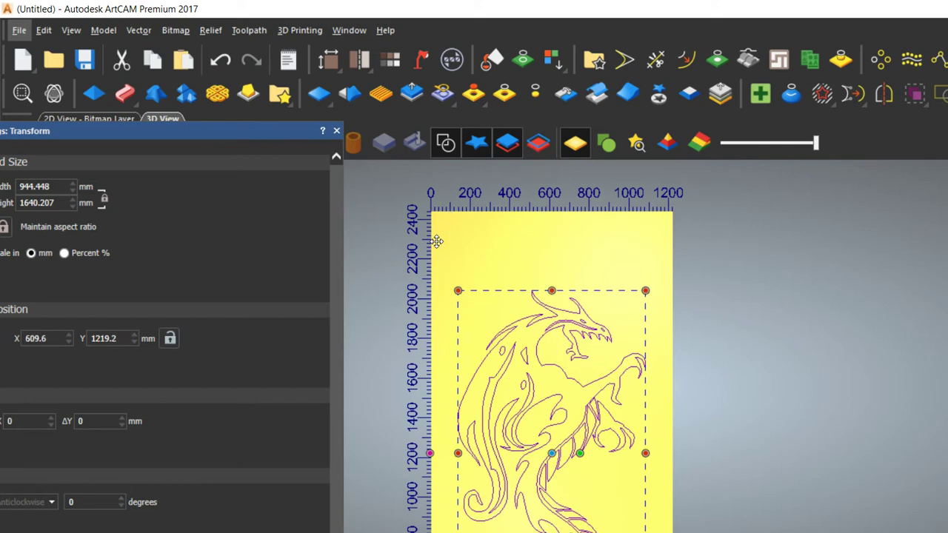
pyautogui.click(133, 30)
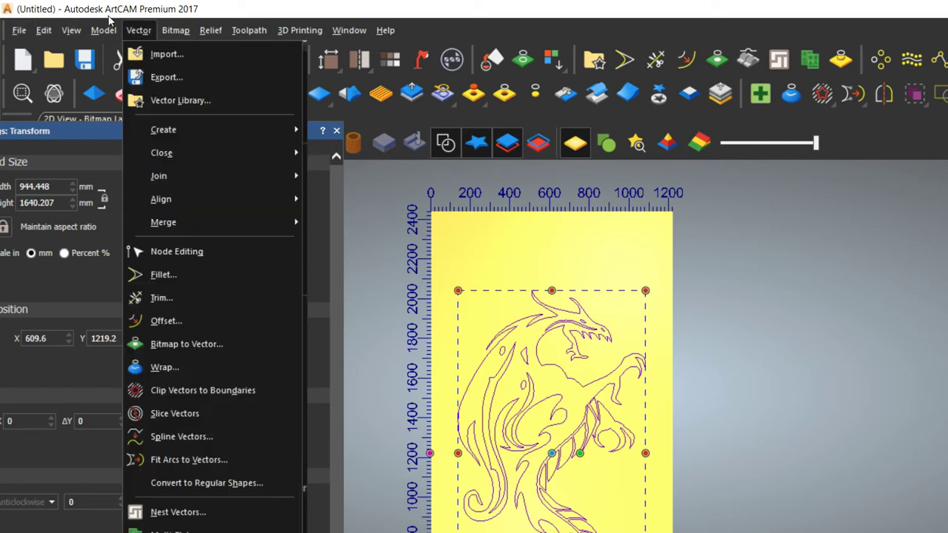
pyautogui.moveTo(222, 199)
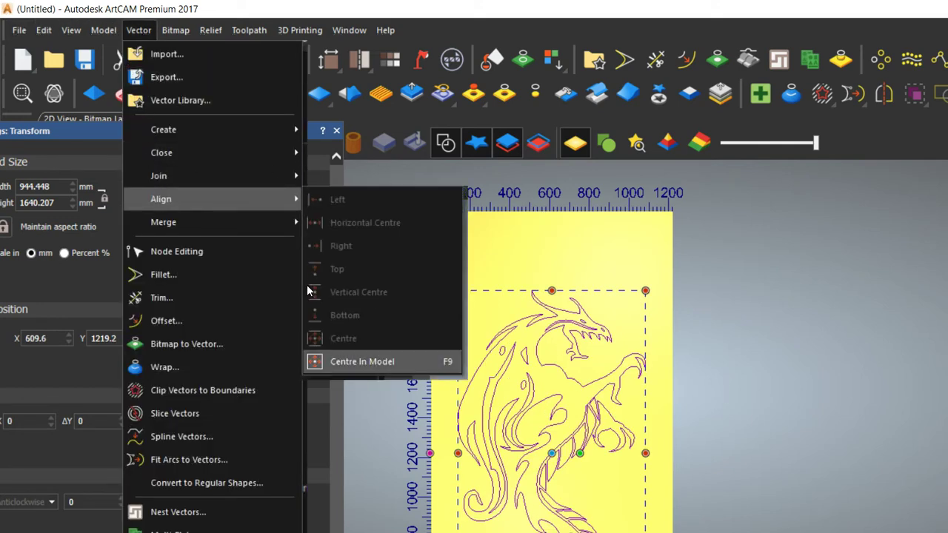
pyautogui.click(380, 279)
pyautogui.scroll(-2, 494, 437)
pyautogui.scroll(1, 499, 449)
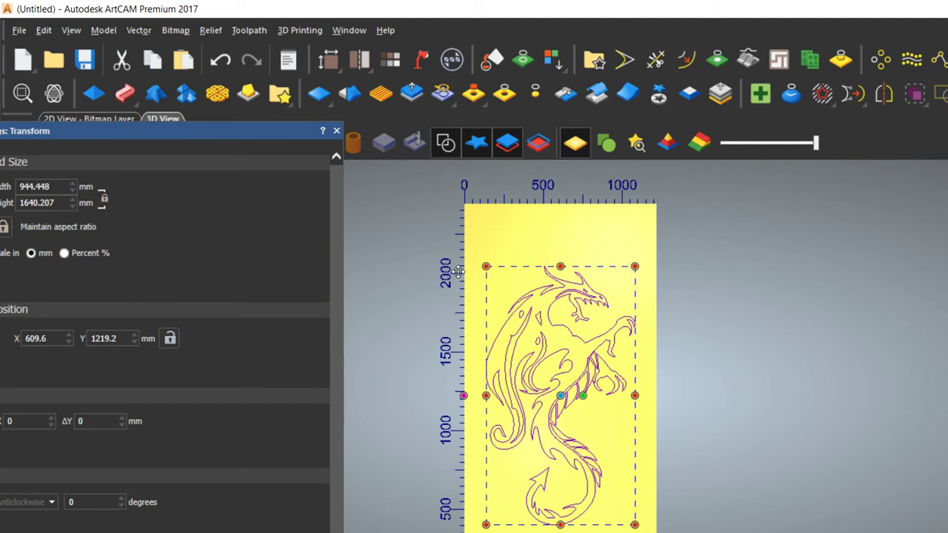
pyautogui.moveTo(458, 271); pyautogui.dragTo(462, 233)
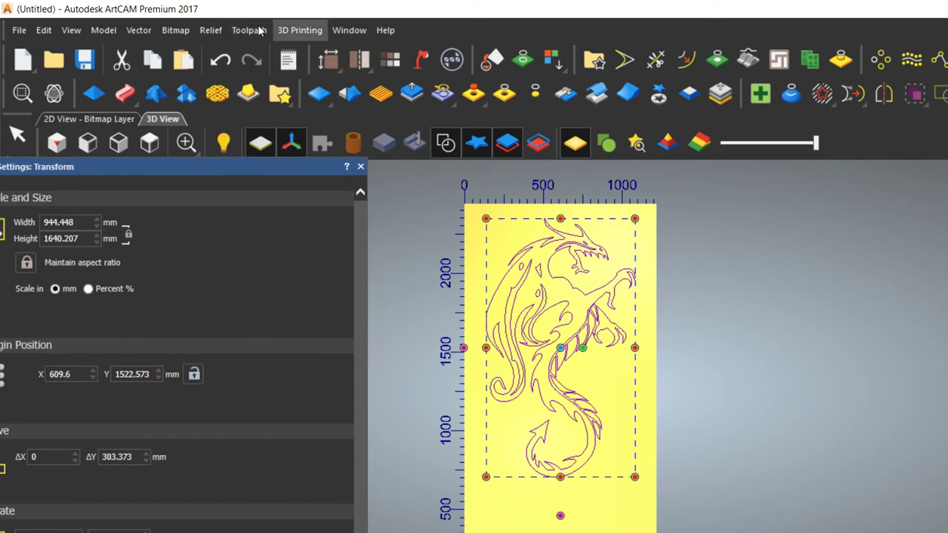
# Reset the window layout to Standard and undock the Transform settings so they float beside the model.
pyautogui.click(349, 30)
pyautogui.moveTo(415, 245)
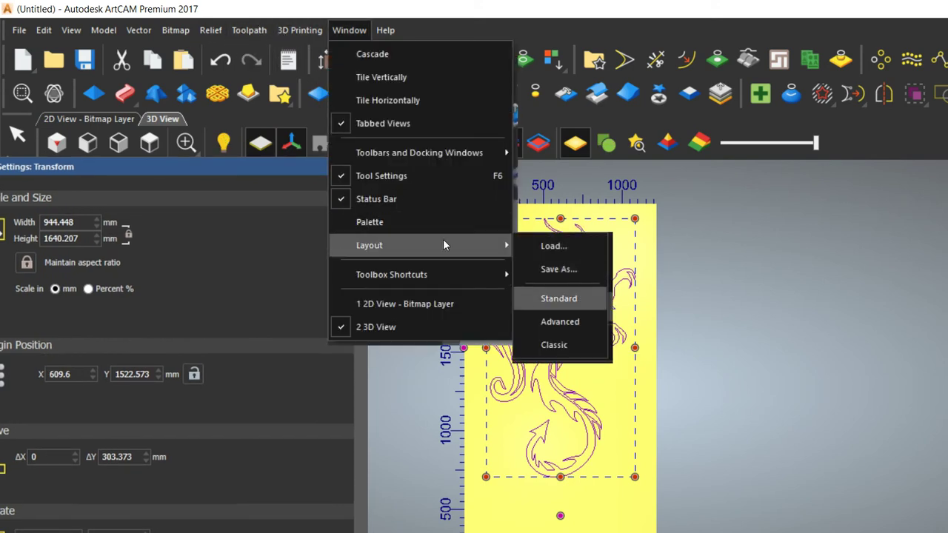
pyautogui.click(544, 299)
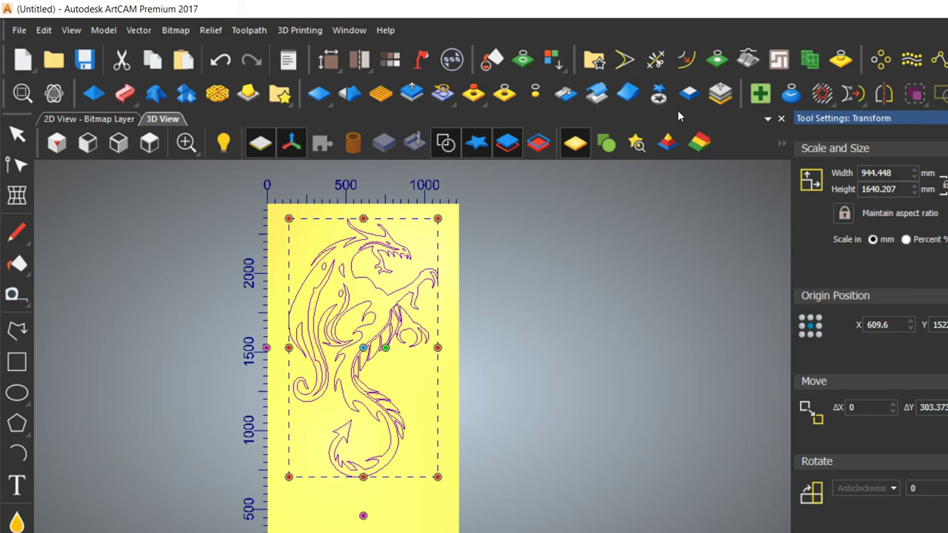
pyautogui.moveTo(893, 119); pyautogui.dragTo(805, 153)
pyautogui.moveTo(639, 128); pyautogui.dragTo(640, 129)
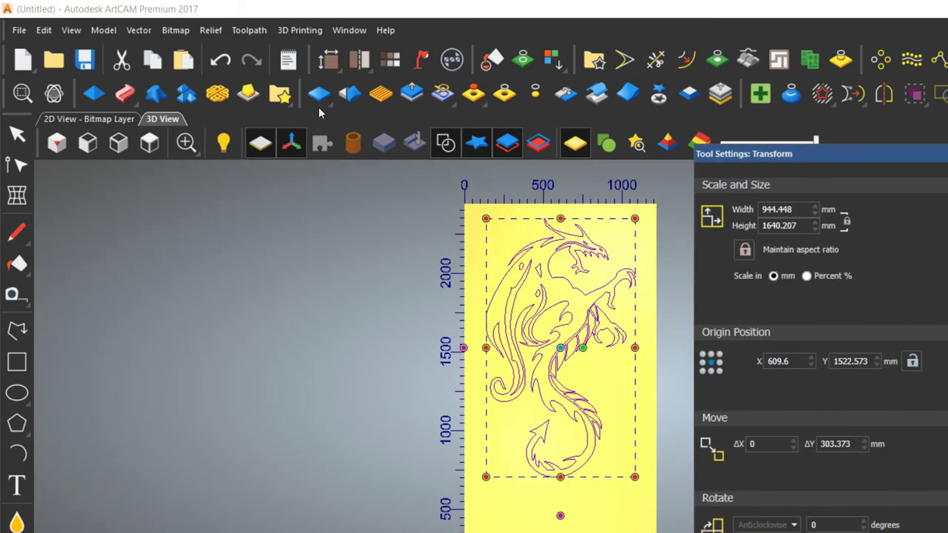
# Start a new 2D V-Bit Carving toolpath for the dragon vectors, reposition its settings and leave the Transform tool.
pyautogui.click(249, 29)
pyautogui.moveTo(296, 106)
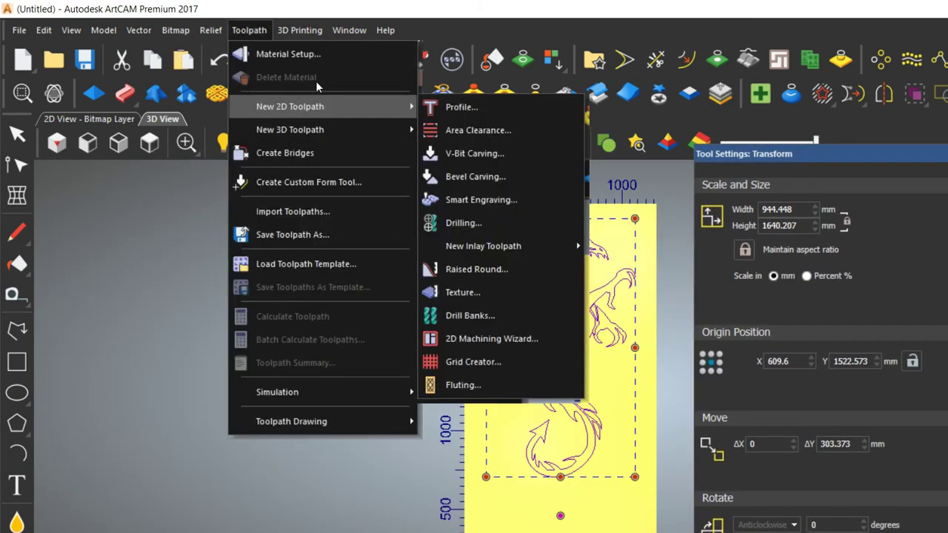
pyautogui.click(474, 153)
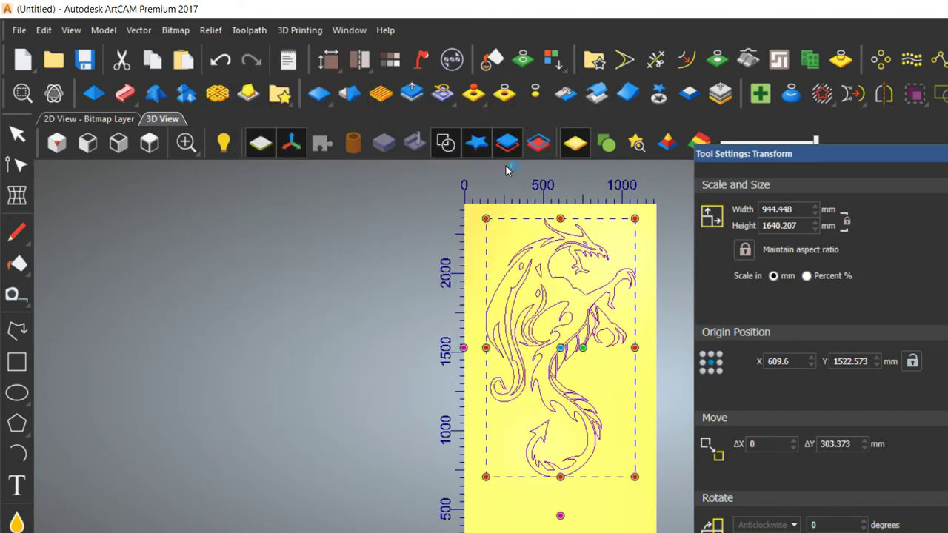
pyautogui.moveTo(6, 201); pyautogui.dragTo(159, 0)
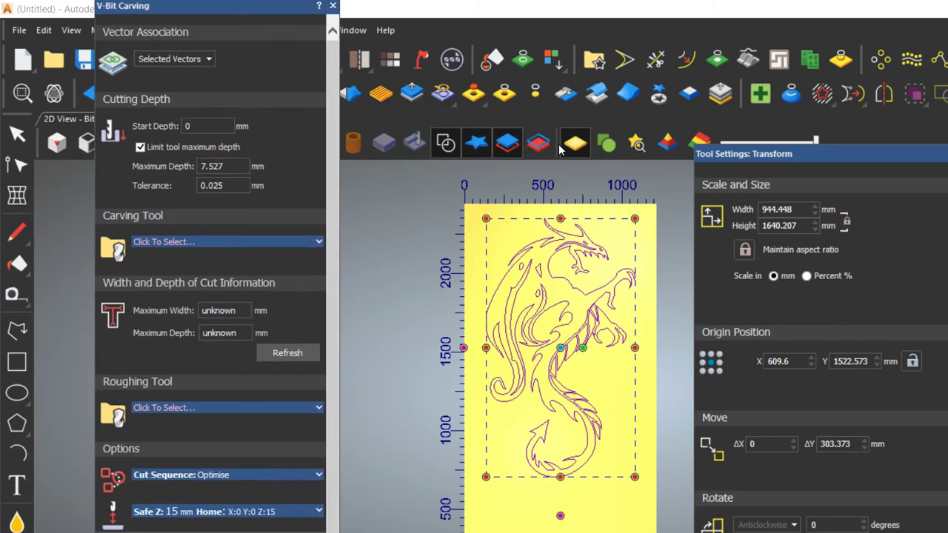
pyautogui.scroll(2, 539, 211)
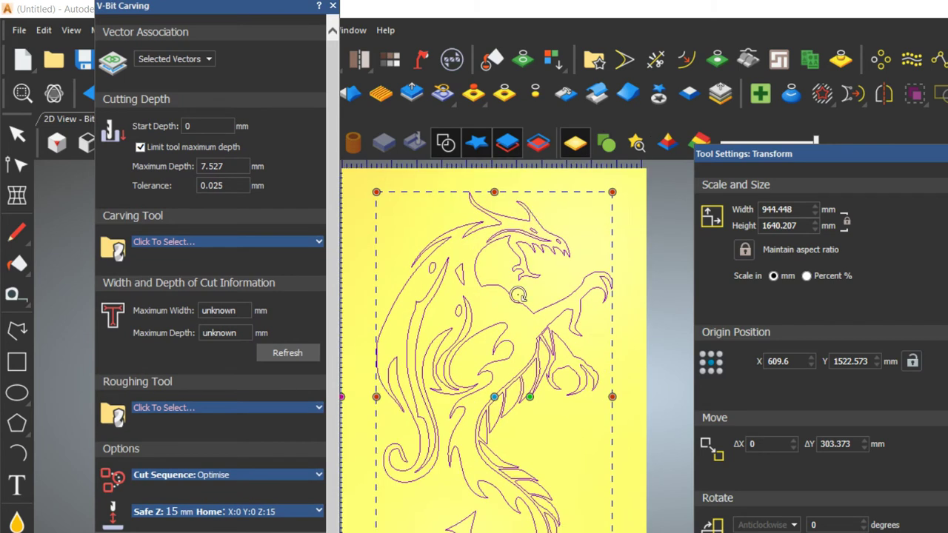
pyautogui.press('Escape')
pyautogui.press('Escape')
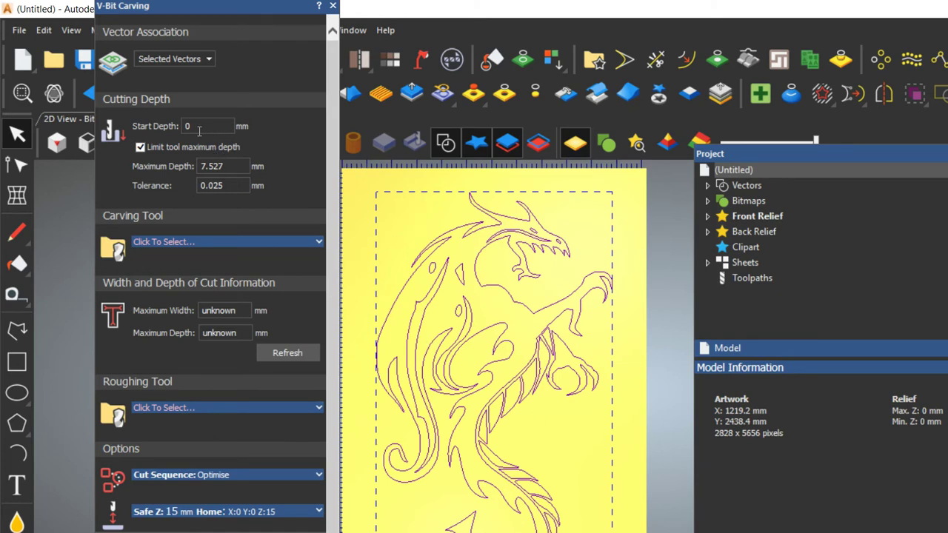
# Turn off the tool maximum depth limit and choose V-Bit 32 mm 90 degree as the carving tool.
pyautogui.click(140, 147)
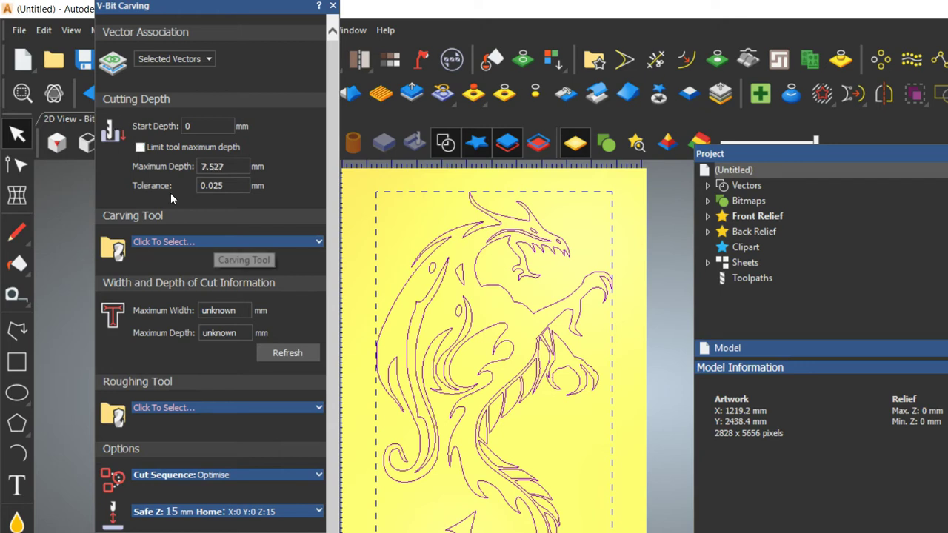
pyautogui.click(214, 241)
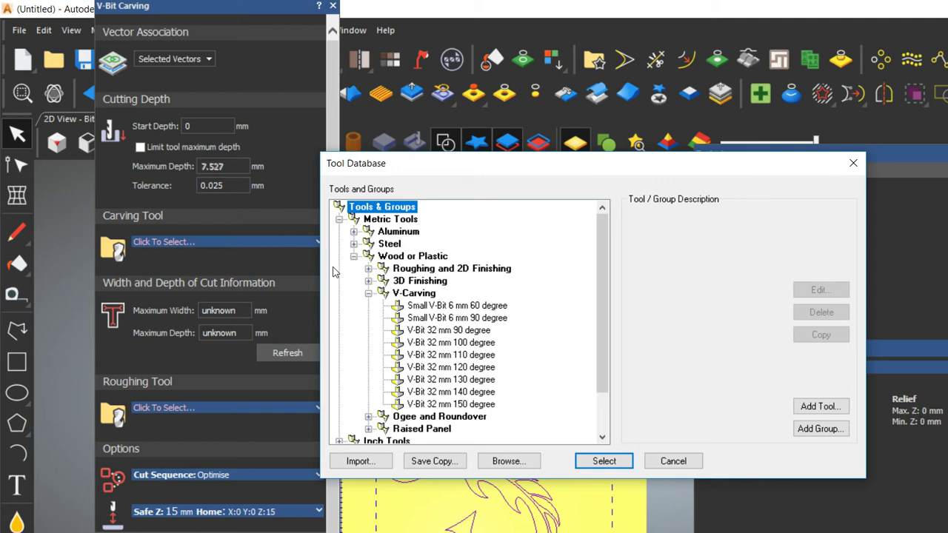
pyautogui.click(425, 331)
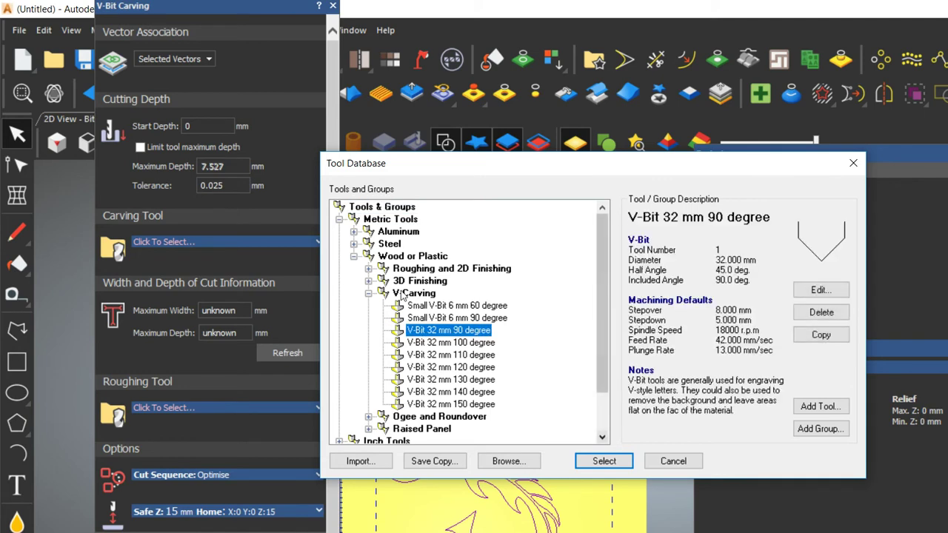
pyautogui.click(603, 461)
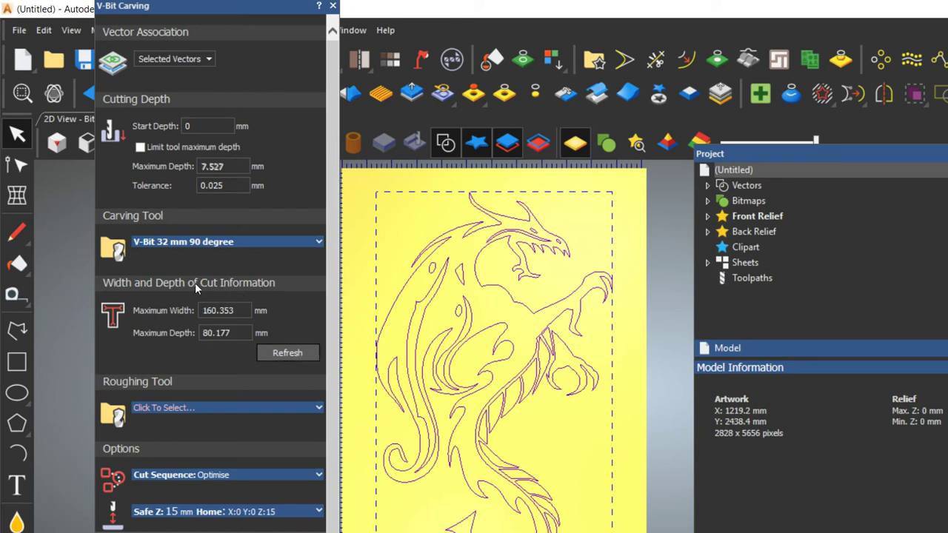
# Compare the calculated maximum depth of cut with the required finish depth in point 4 of the notes.
pyautogui.moveTo(231, 333); pyautogui.dragTo(195, 332)
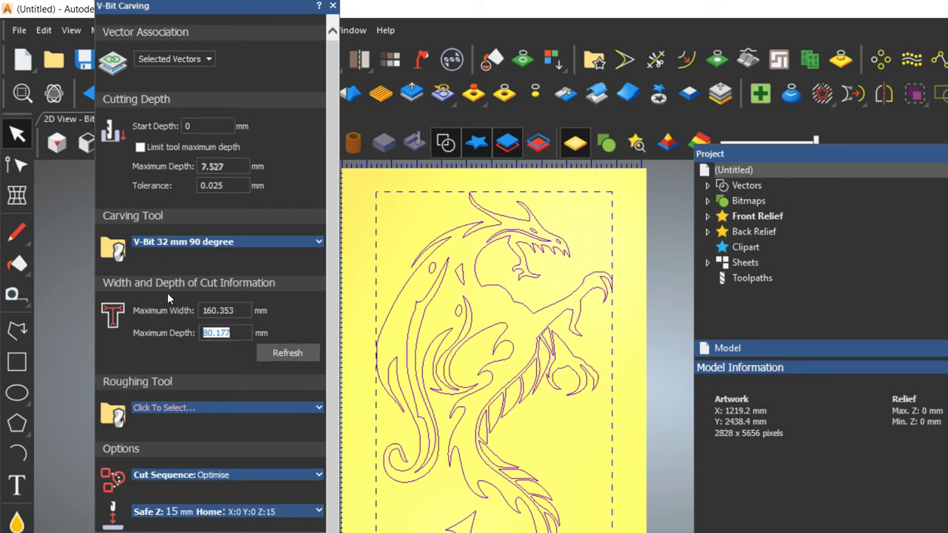
pyautogui.click(232, 527)
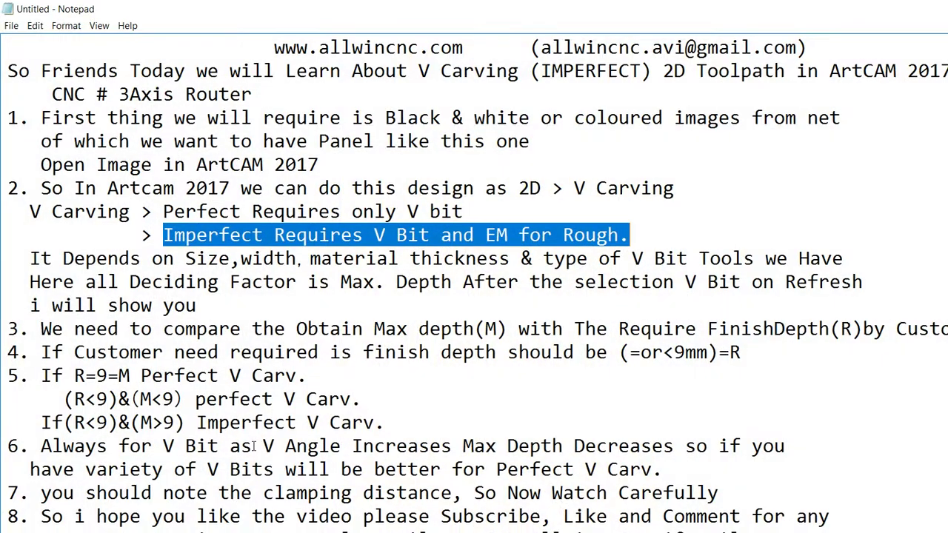
pyautogui.moveTo(702, 370)
pyautogui.mouseDown()
pyautogui.moveTo(708, 361)
pyautogui.moveTo(610, 352)
pyautogui.mouseUp()
pyautogui.click(865, 8)
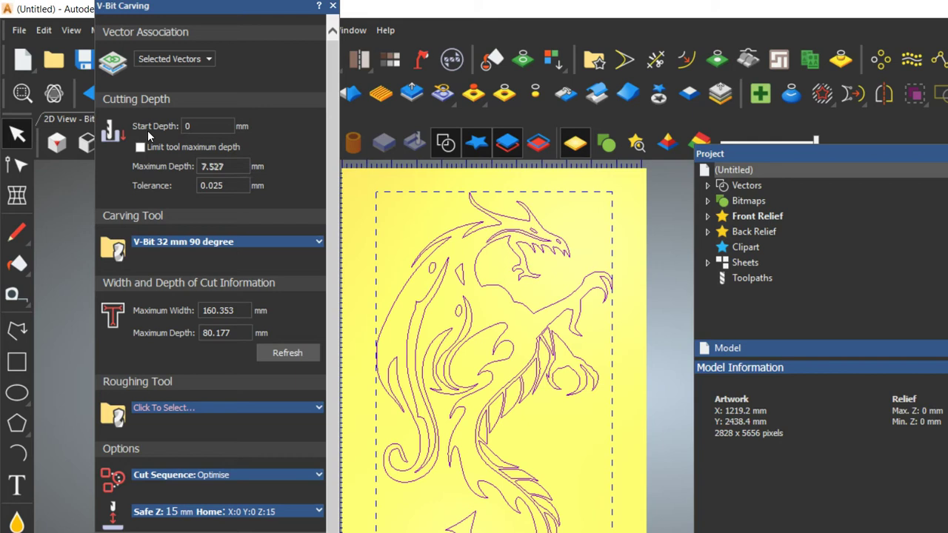
# Limit the carving tool's maximum depth to 9 mm.
pyautogui.click(168, 146)
pyautogui.moveTo(225, 166); pyautogui.dragTo(195, 167)
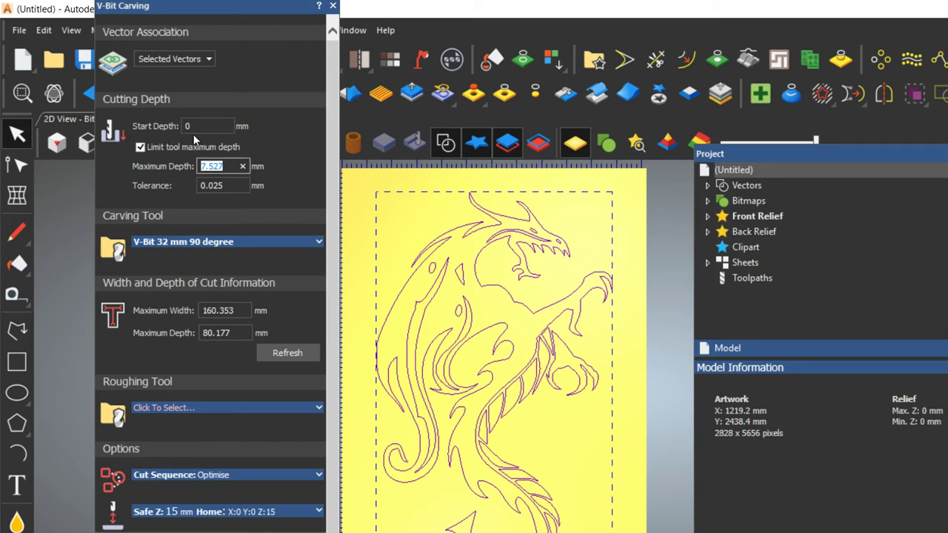
pyautogui.write('9')
# Open the roughing tool selection and review the photos of V bits with different angles.
pyautogui.click(237, 408)
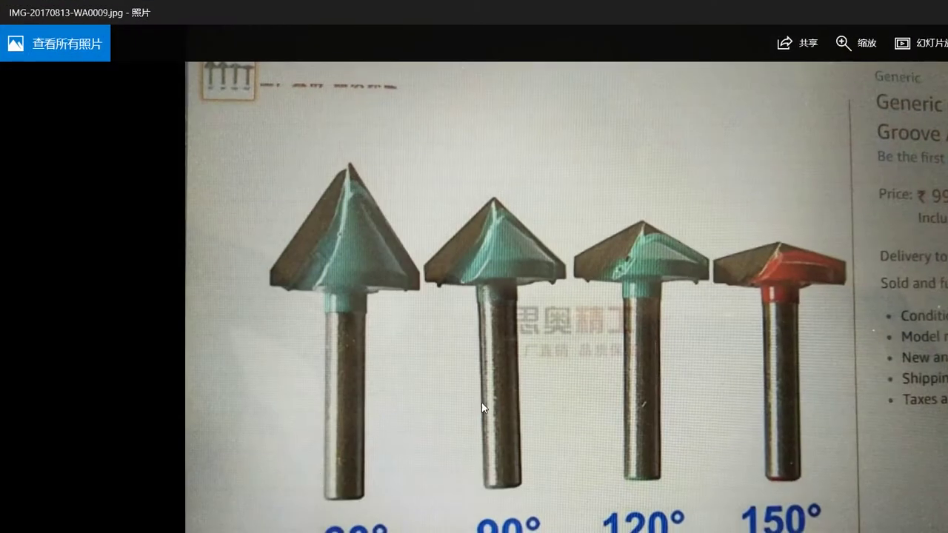
pyautogui.press('Right')
pyautogui.press('Left')
pyautogui.click(869, 6)
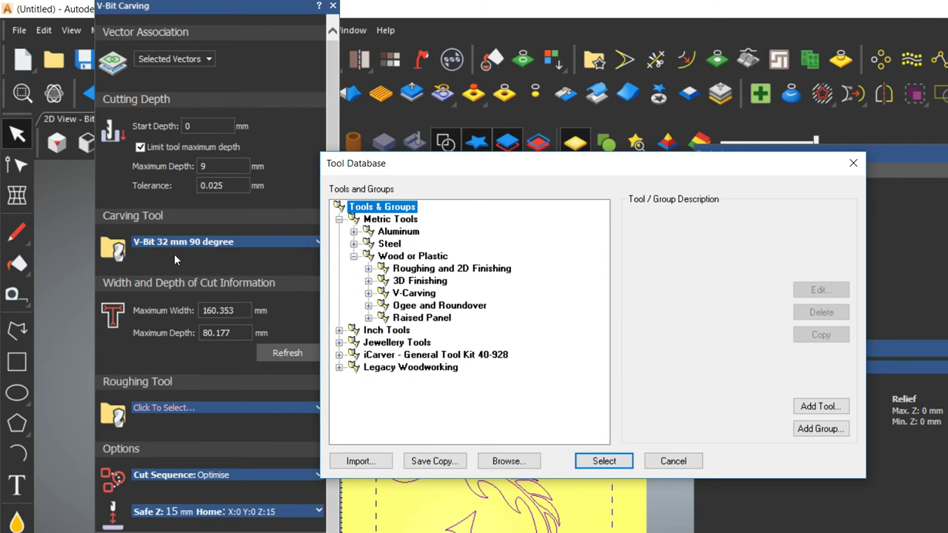
# Choose V-Bit 32 mm 150 degree from the metric wood V-Carving group as the roughing tool.
pyautogui.click(368, 293)
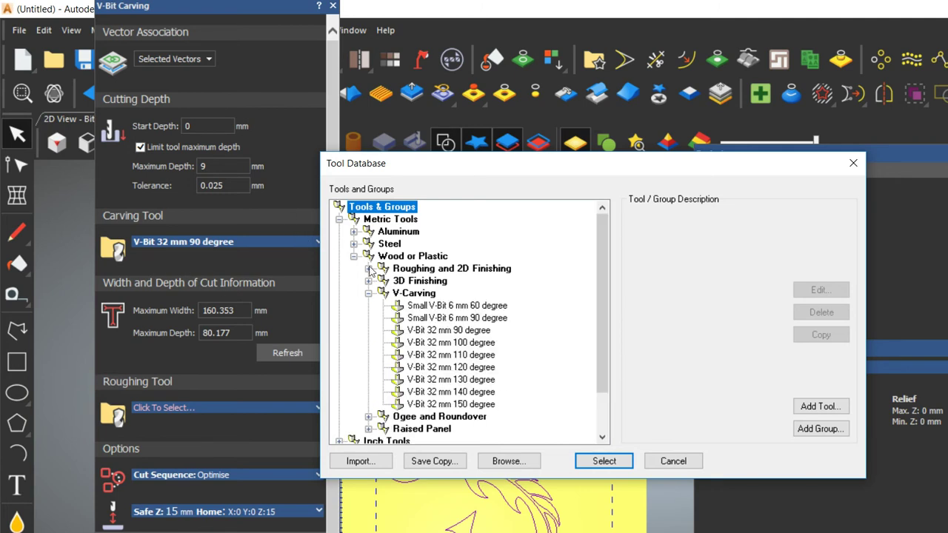
pyautogui.click(450, 404)
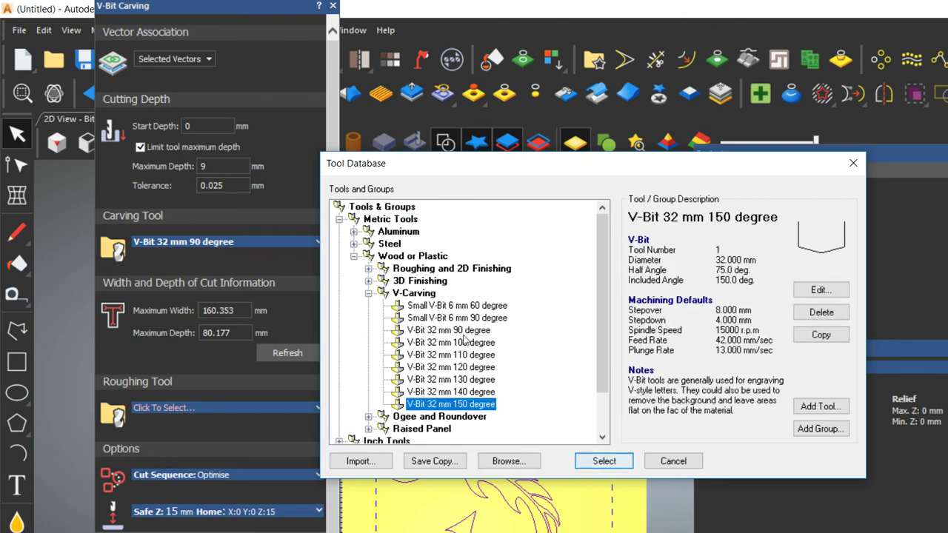
pyautogui.press('Return')
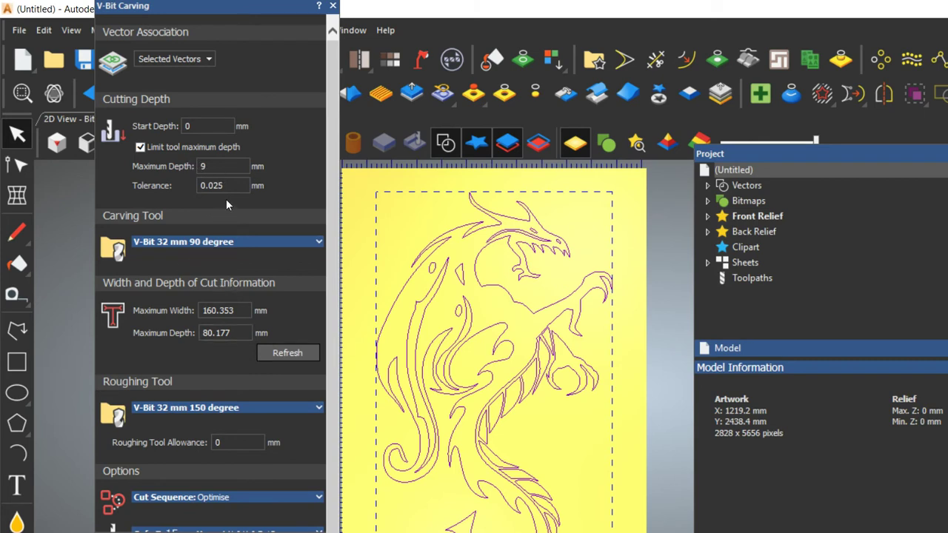
# Try Small V-Bit 6 mm 60 degree from the metric wood V-Carving group as the carving tool.
pyautogui.click(311, 241)
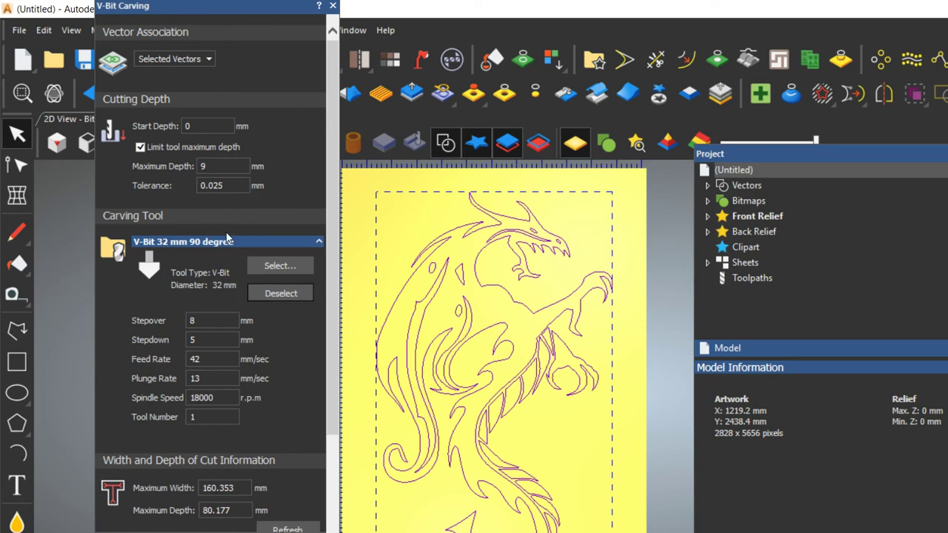
pyautogui.click(280, 293)
pyautogui.click(222, 241)
pyautogui.click(448, 305)
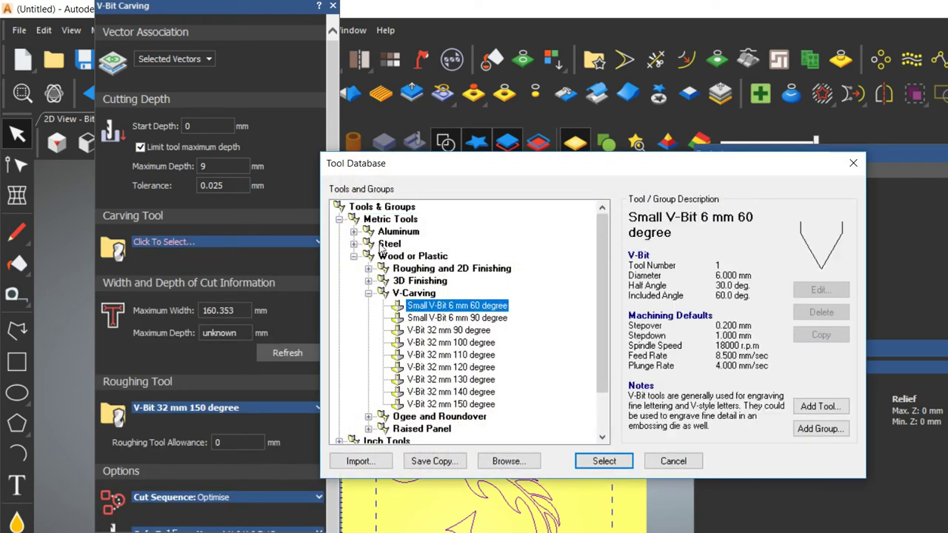
pyautogui.click(603, 460)
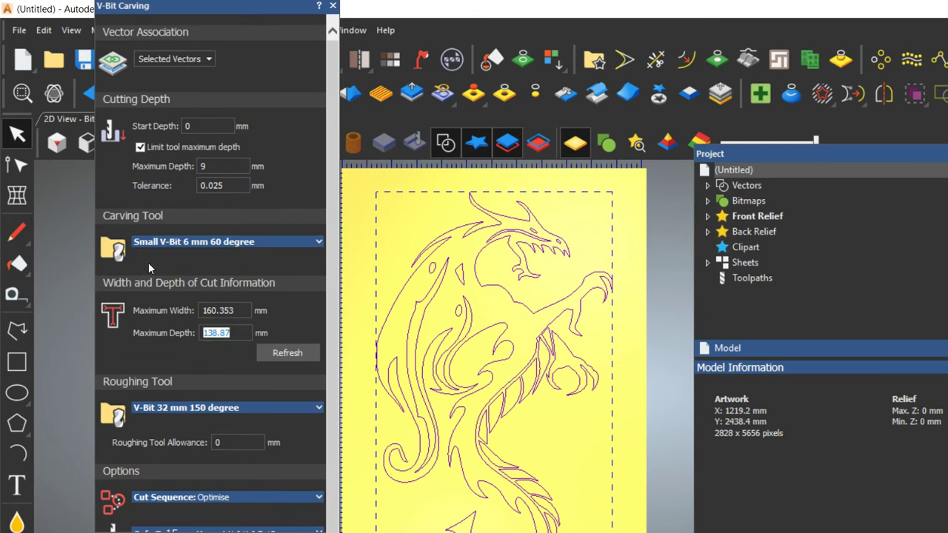
# Return the carving tool to V-Bit 32 mm 90 degree from the V-Carving group.
pyautogui.click(239, 241)
pyautogui.click(275, 292)
pyautogui.click(231, 241)
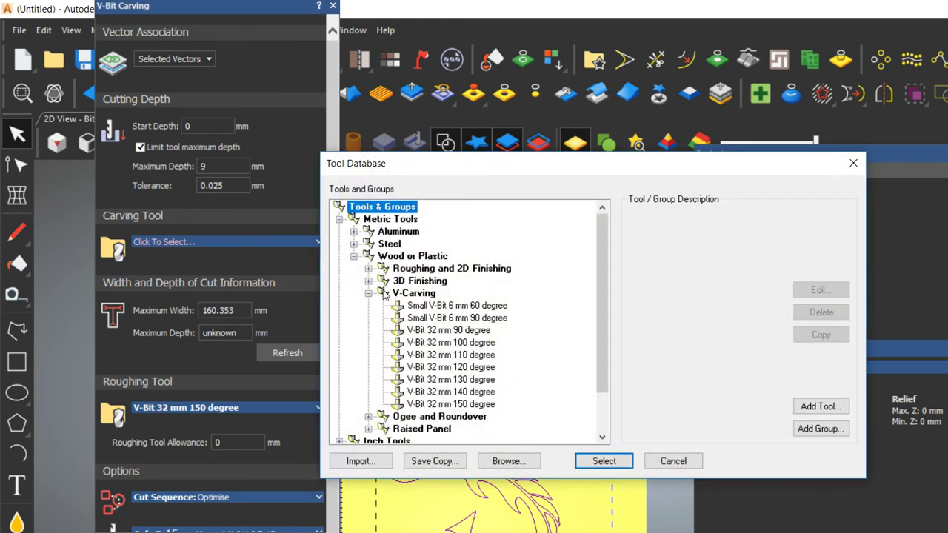
pyautogui.click(447, 329)
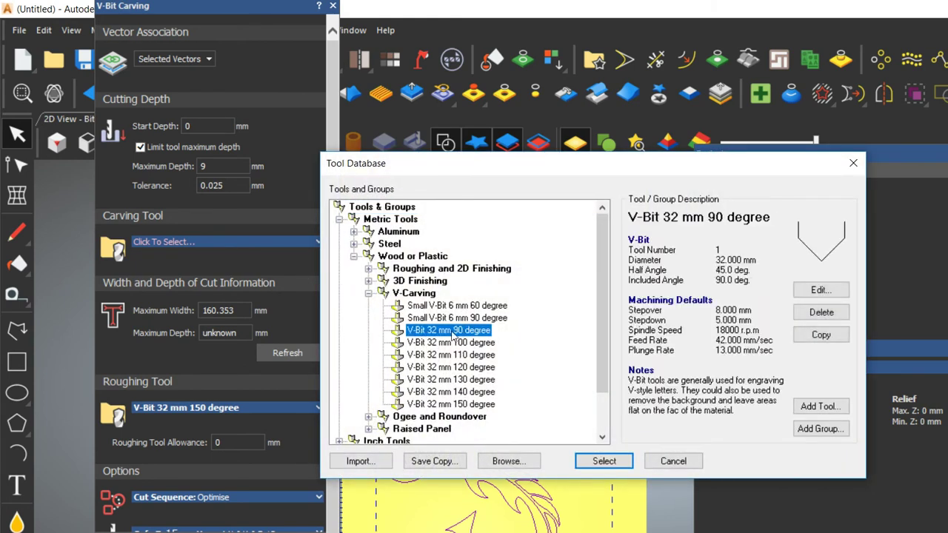
pyautogui.doubleClick(451, 331)
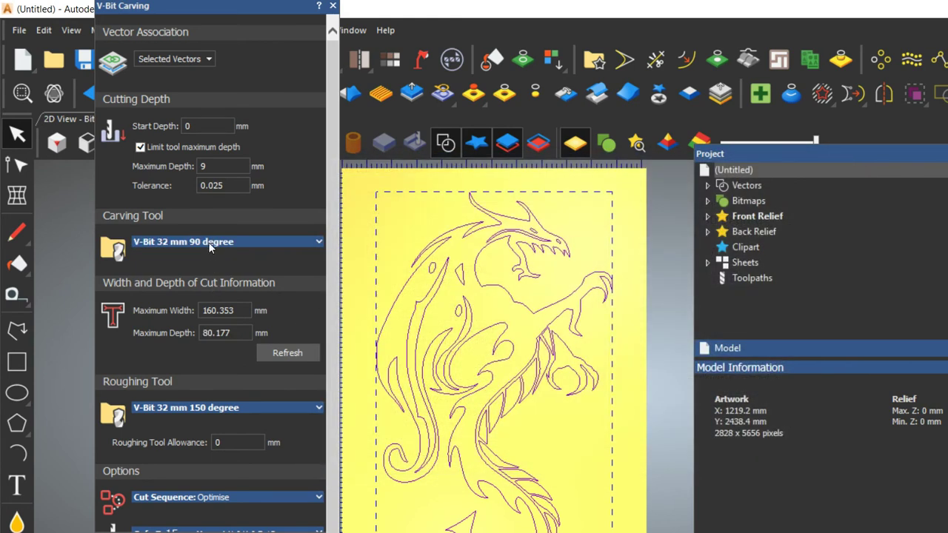
# Switch to the Notepad notes and review the required finish depth and the conditions for perfect and imperfect V carving.
pyautogui.moveTo(212, 166); pyautogui.dragTo(135, 133)
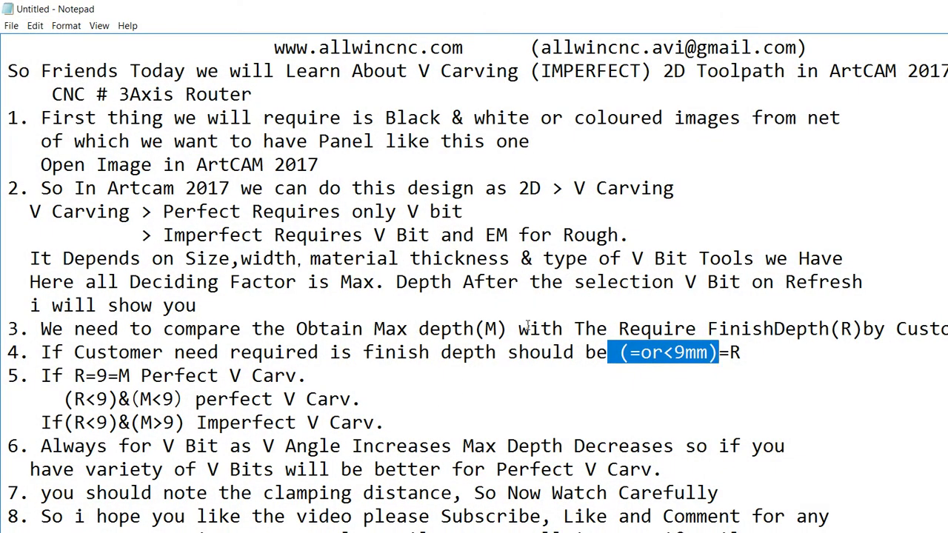
pyautogui.moveTo(602, 293); pyautogui.dragTo(74, 288)
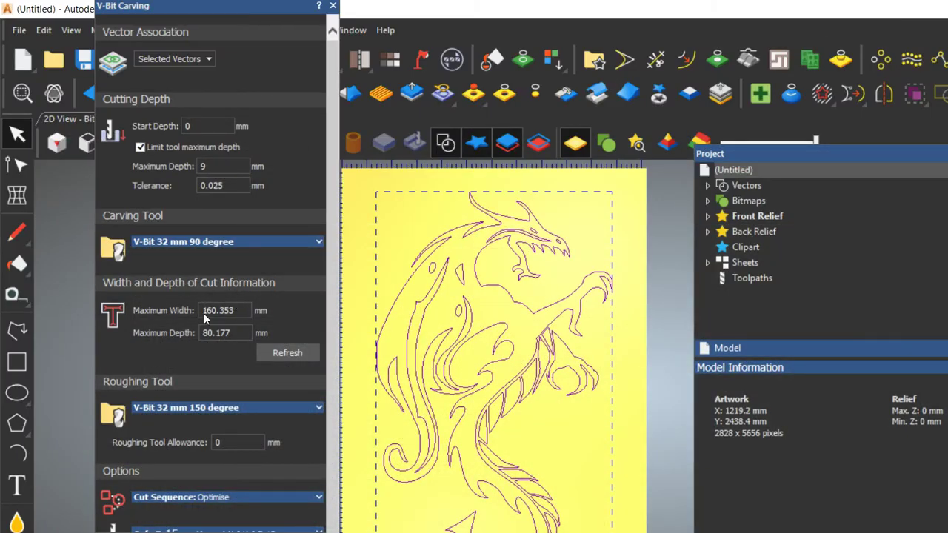
# Deselect the V bit as roughing tool and review the 3 to 6 mm end mills in the metric wood Roughing and 2D Finishing group.
pyautogui.scroll(-2, 160, 340)
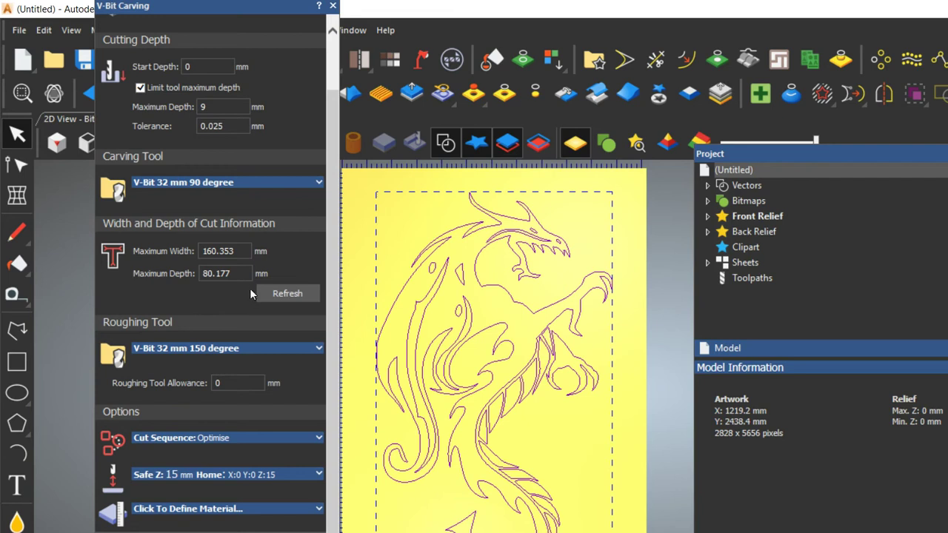
pyautogui.click(215, 348)
pyautogui.click(280, 398)
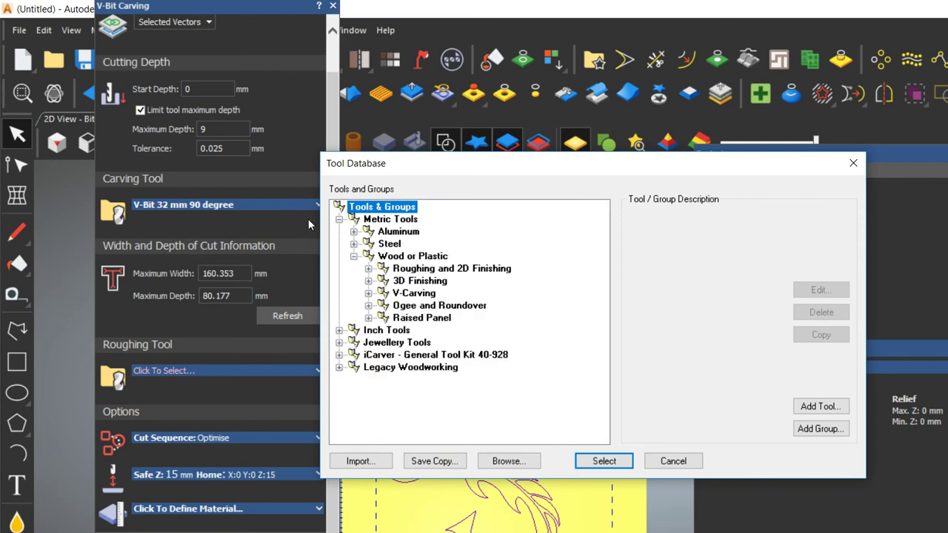
pyautogui.click(369, 269)
pyautogui.scroll(-1, 389, 264)
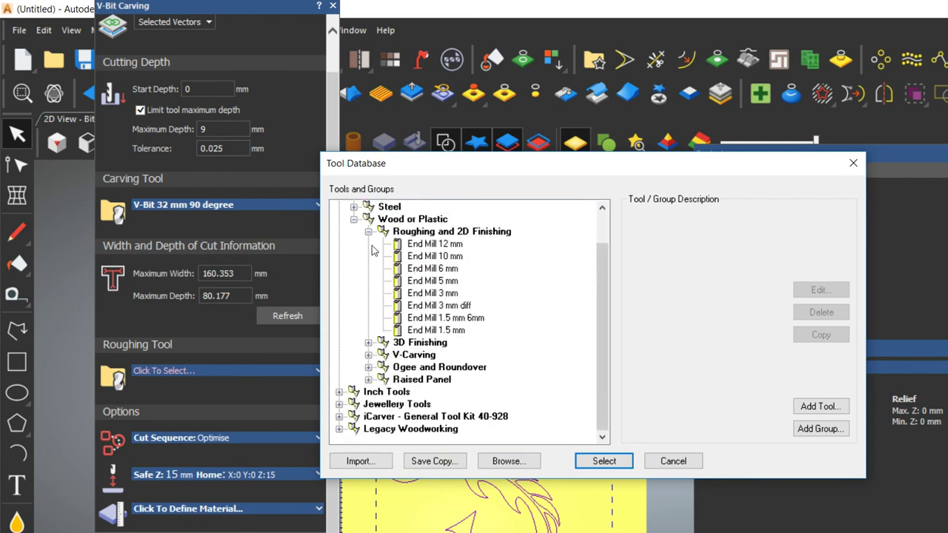
pyautogui.click(444, 281)
pyautogui.click(444, 269)
pyautogui.click(446, 293)
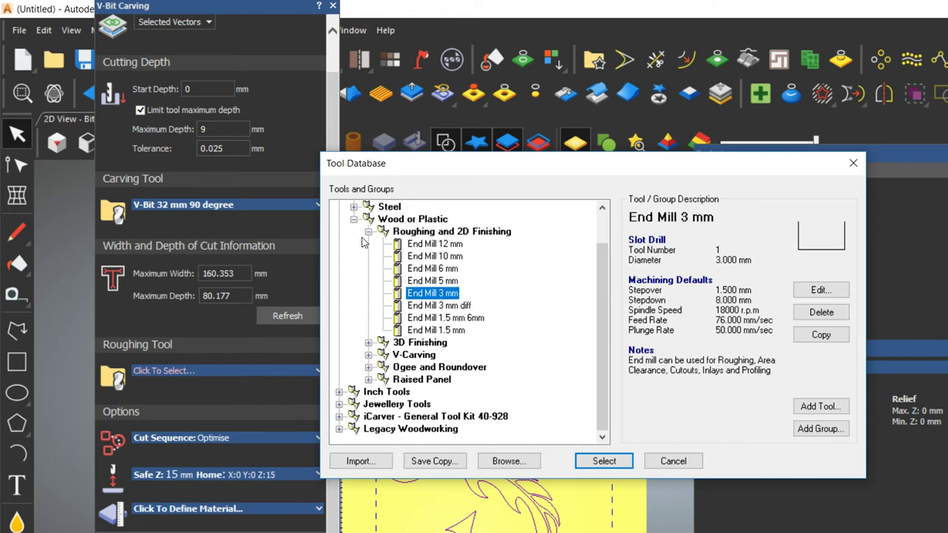
pyautogui.moveTo(524, 163); pyautogui.dragTo(305, 26)
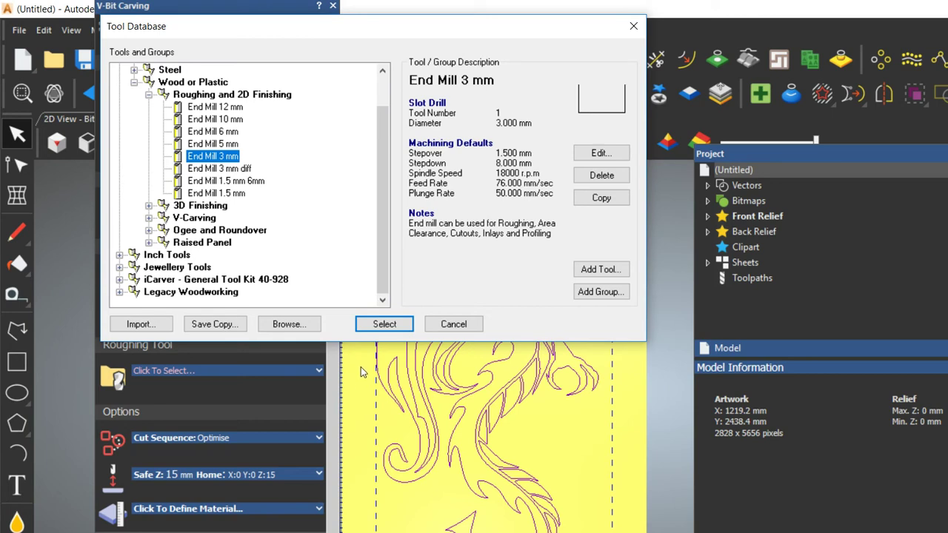
pyautogui.click(633, 27)
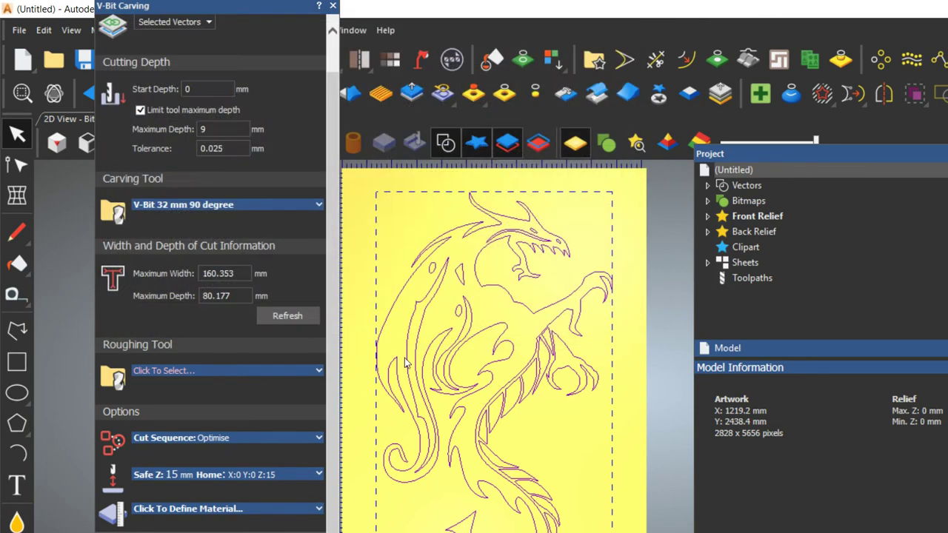
# Examine the narrow pointed tips and gaps of the dragon outline up close to judge which end mill diameter suits them.
pyautogui.scroll(2, 363, 383)
pyautogui.scroll(3, 363, 383)
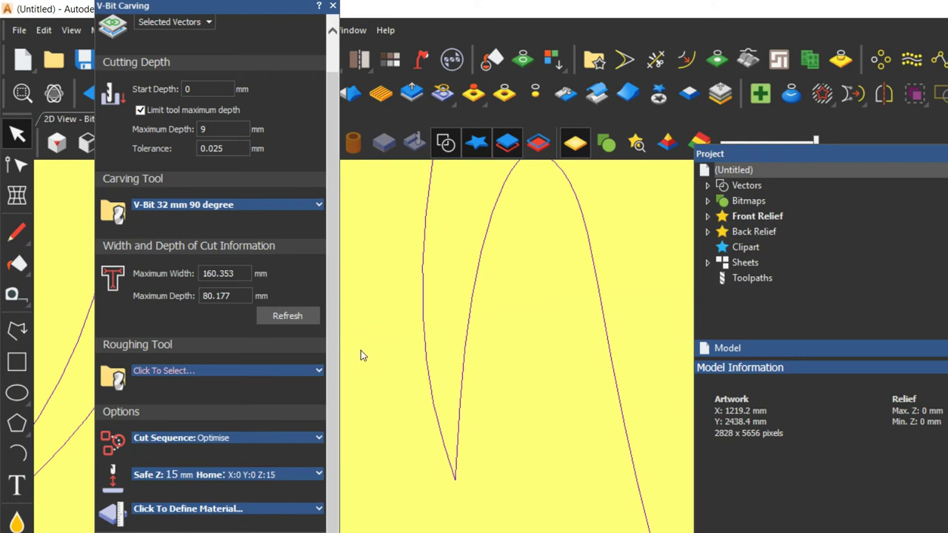
pyautogui.scroll(1, 366, 368)
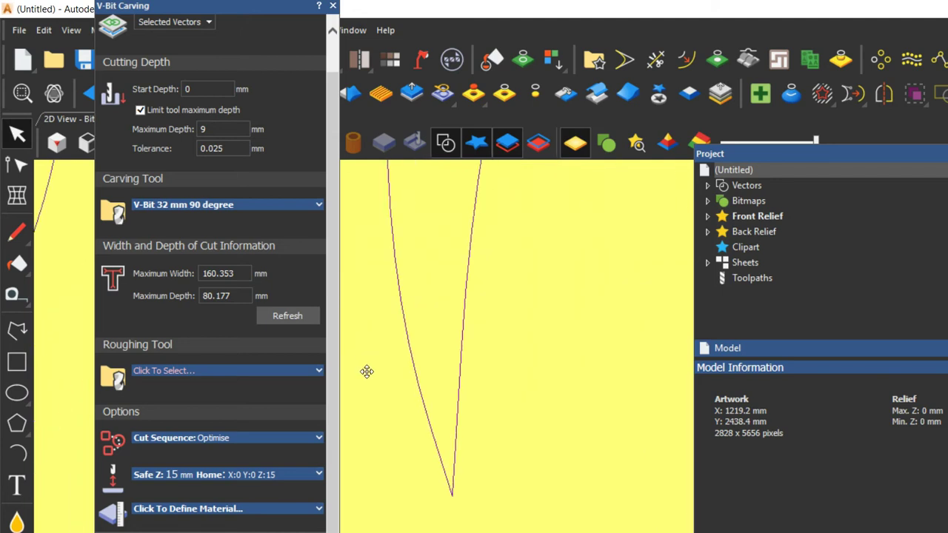
pyautogui.scroll(-2, 359, 352)
pyautogui.scroll(-6, 441, 252)
pyautogui.scroll(-3, 506, 304)
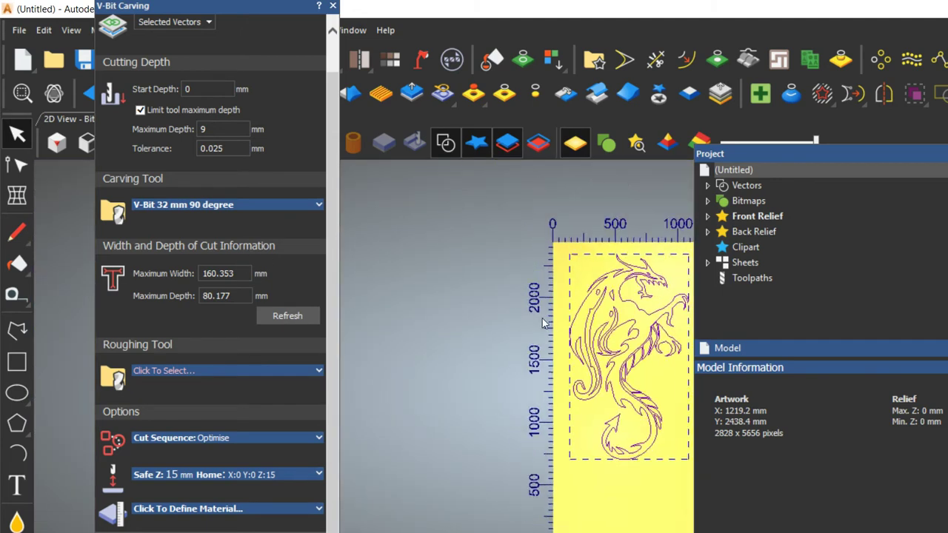
pyautogui.scroll(2, 547, 316)
pyautogui.scroll(1, 548, 317)
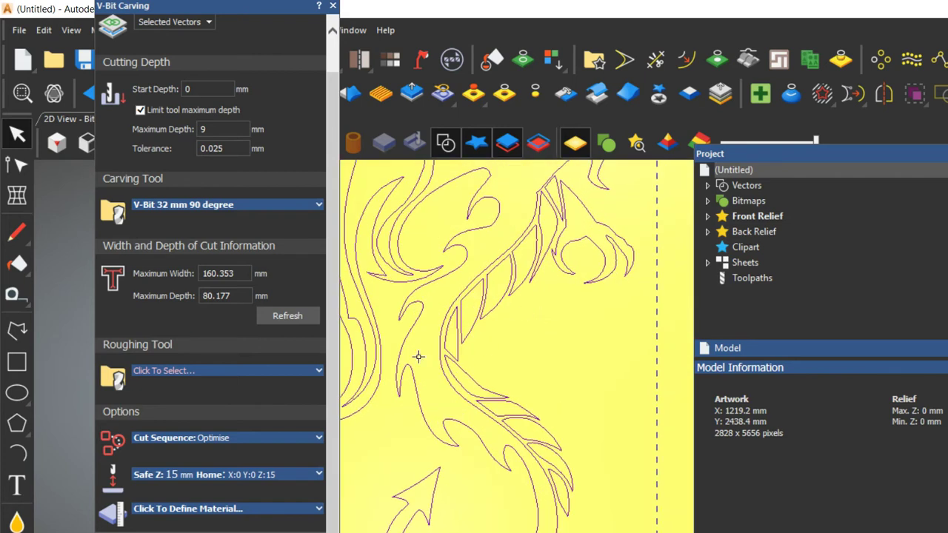
pyautogui.scroll(-2, 416, 357)
pyautogui.scroll(1, 518, 191)
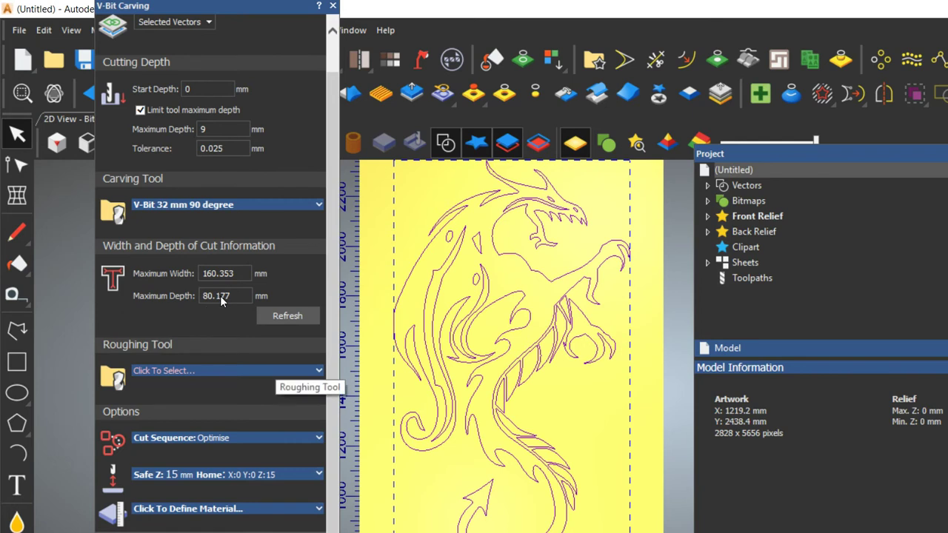
# Choose End Mill 6 mm from the metric wood Roughing and 2D Finishing group as the roughing tool.
pyautogui.click(268, 370)
pyautogui.scroll(-2, 374, 308)
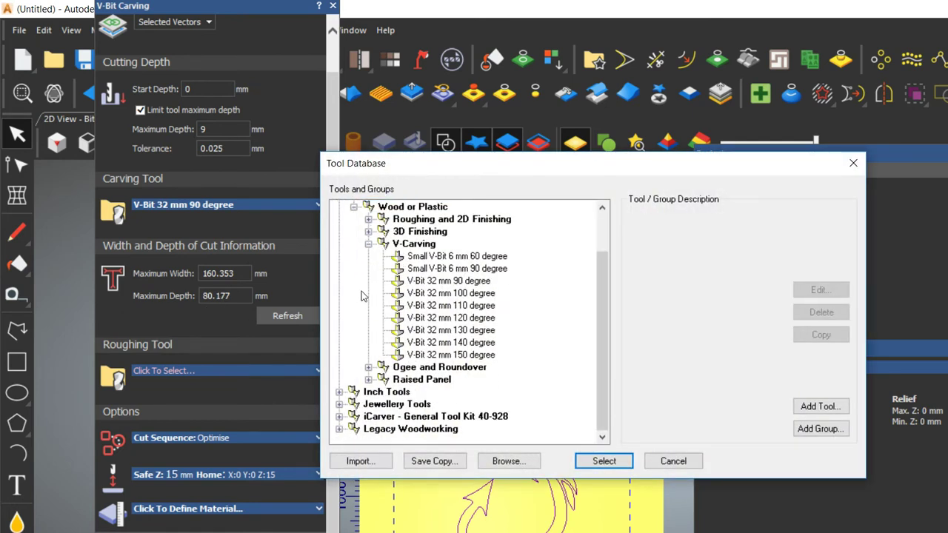
pyautogui.click(295, 198)
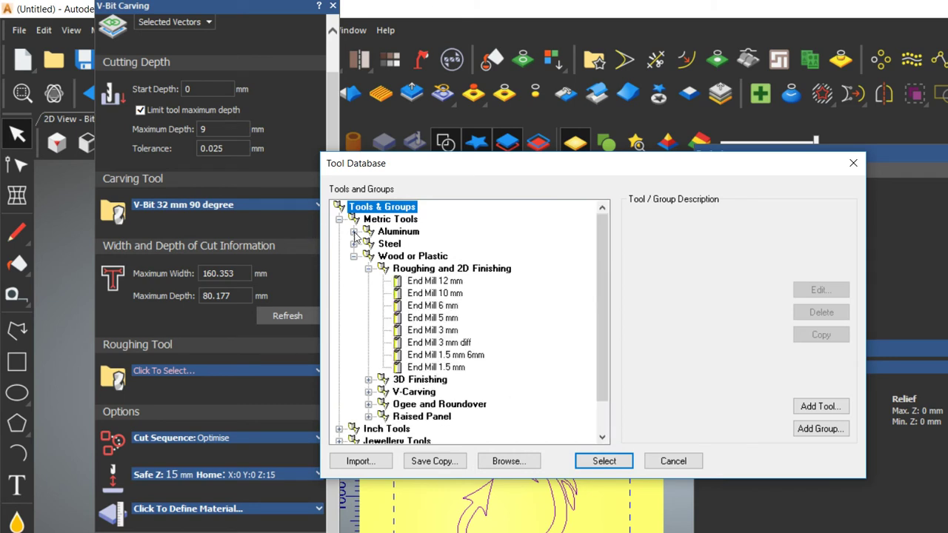
pyautogui.click(433, 305)
pyautogui.click(603, 460)
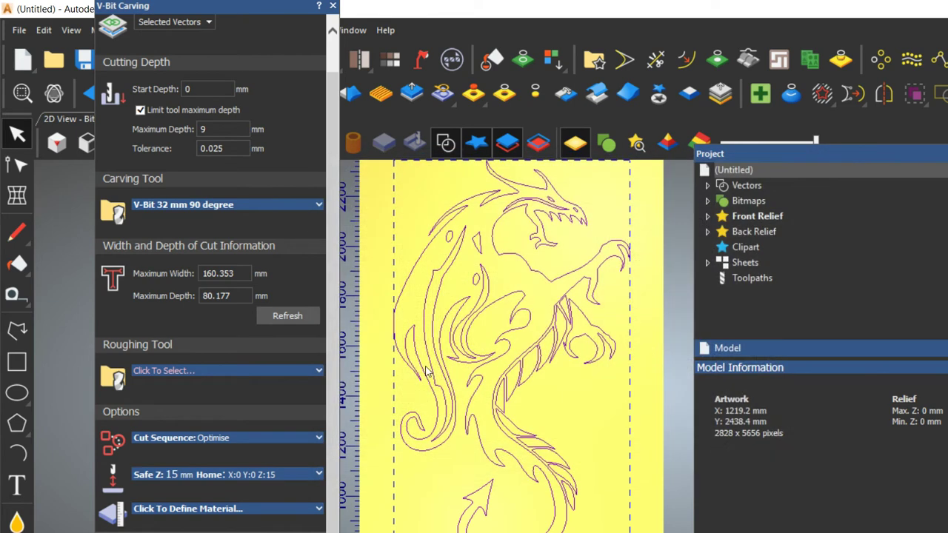
# Define the carving material with a thickness of 12 mm.
pyautogui.scroll(-1, 244, 389)
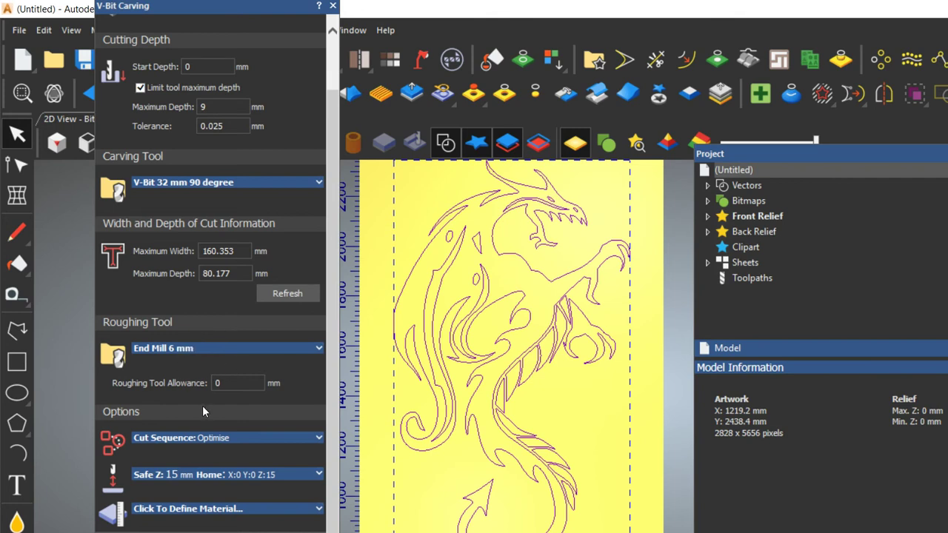
pyautogui.click(215, 509)
pyautogui.write('12')
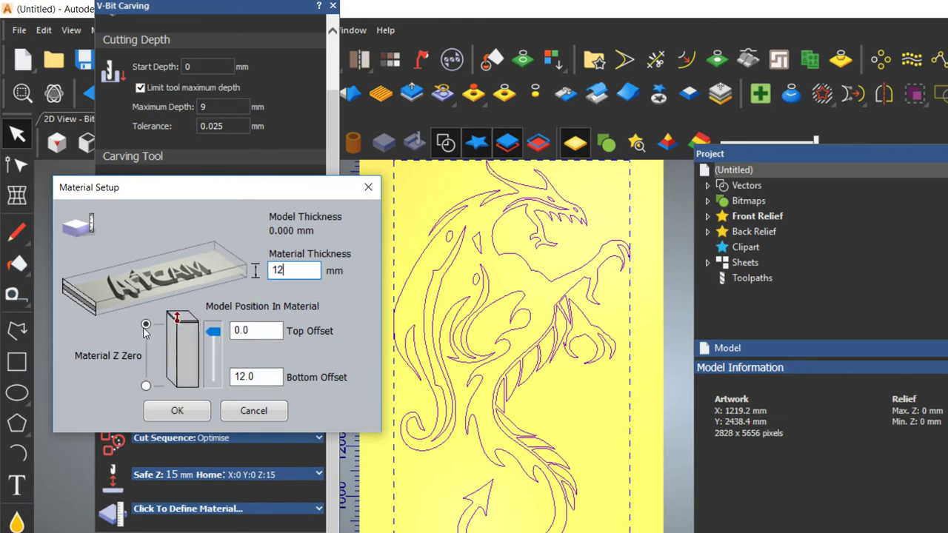
pyautogui.press('Return')
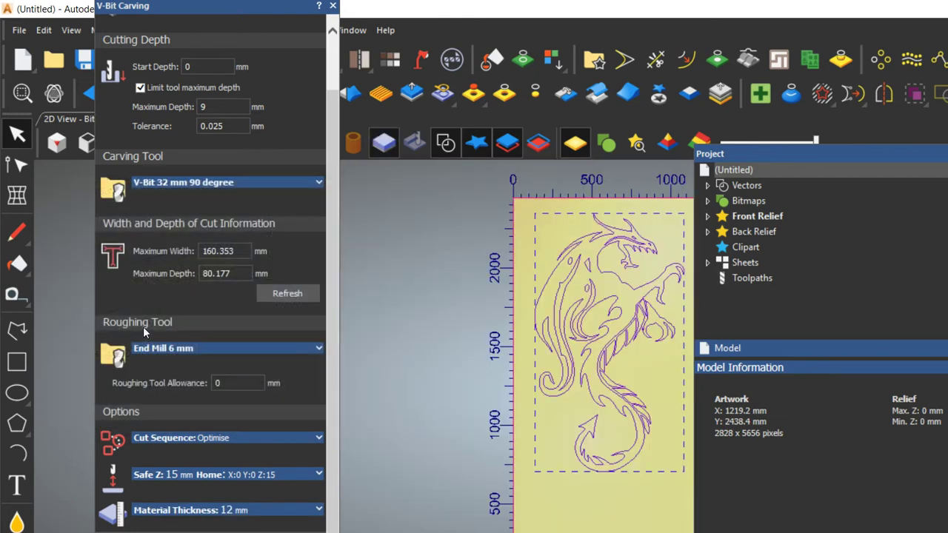
# Set the roughing end mill's stepdown to 9 mm and calculate the V-bit carving toolpath.
pyautogui.click(225, 348)
pyautogui.scroll(-3, 207, 311)
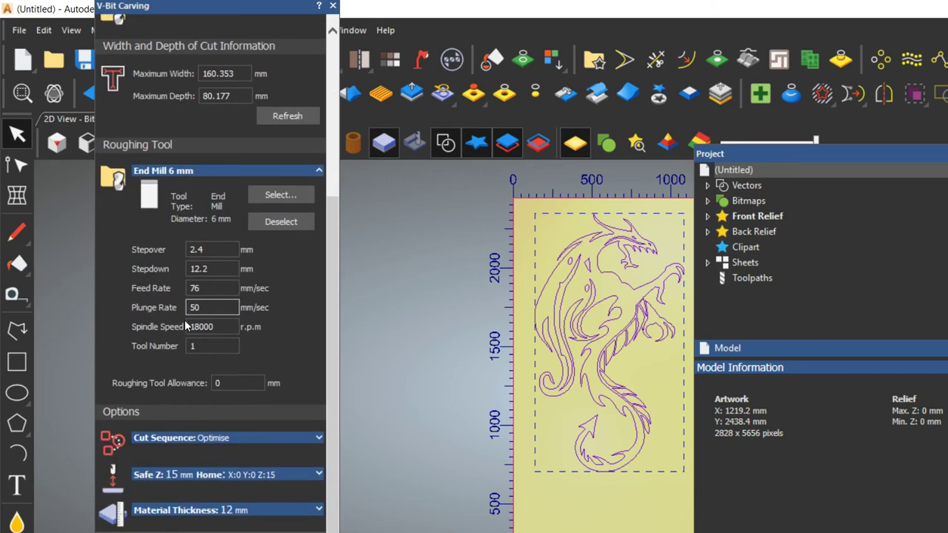
pyautogui.doubleClick(198, 269)
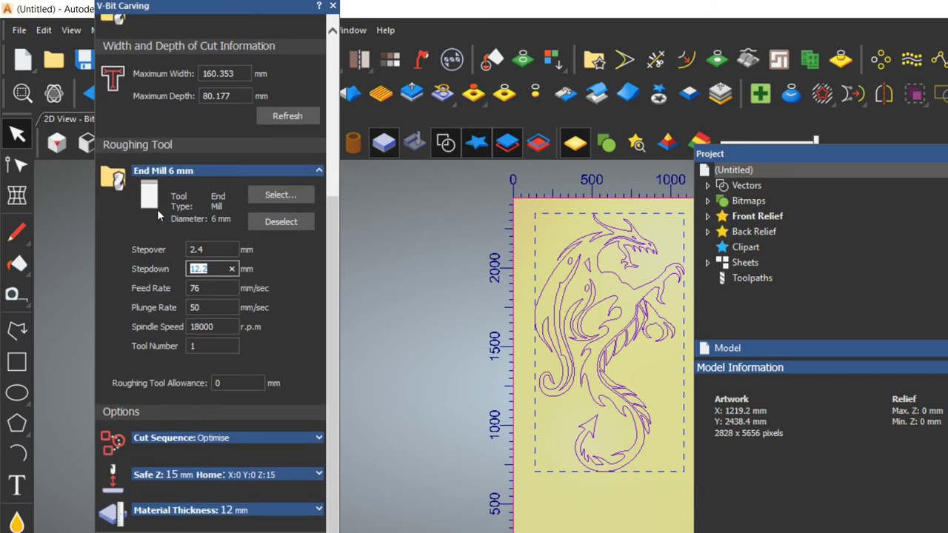
pyautogui.scroll(4, 189, 127)
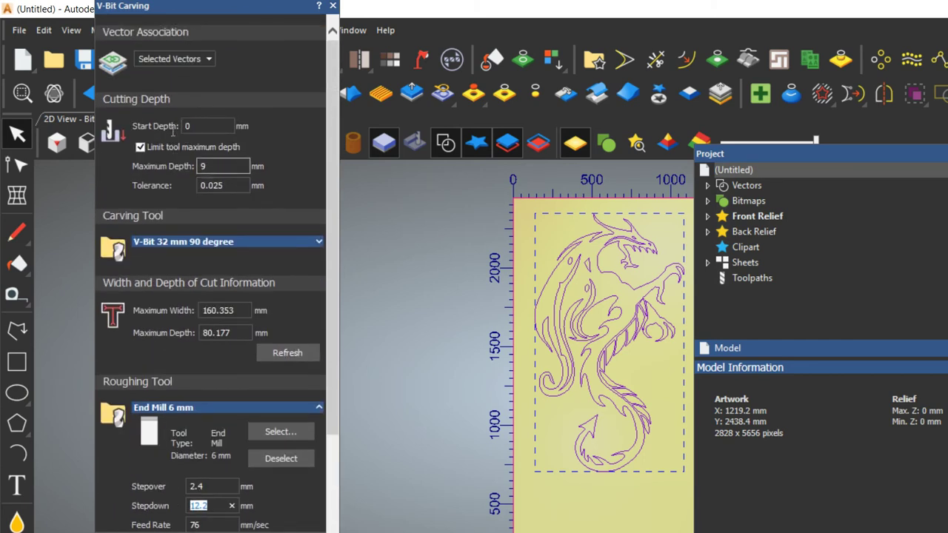
pyautogui.scroll(-4, 155, 148)
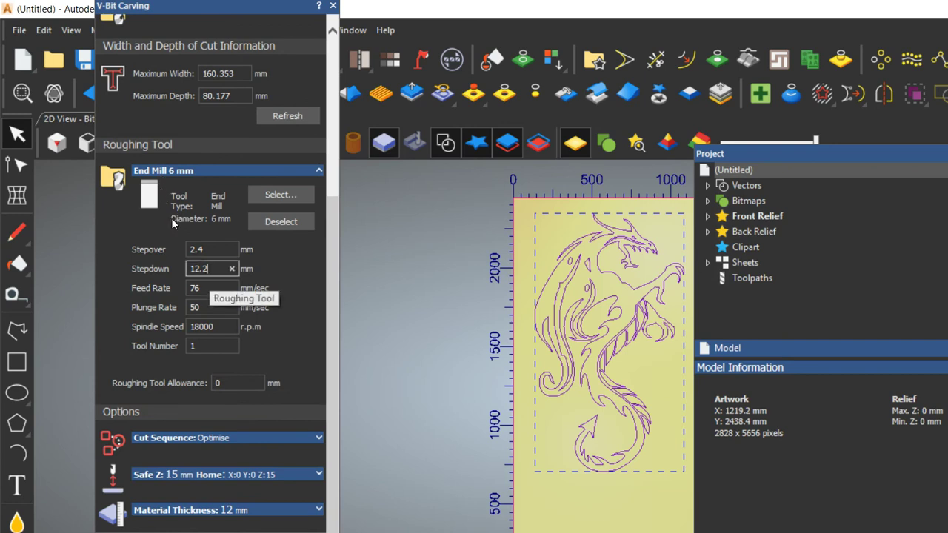
pyautogui.write('9')
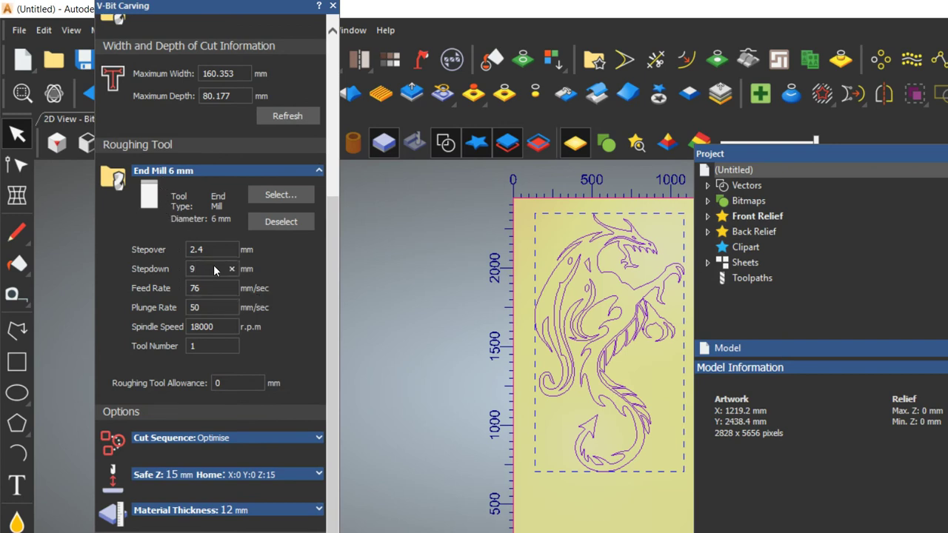
pyautogui.press('Return')
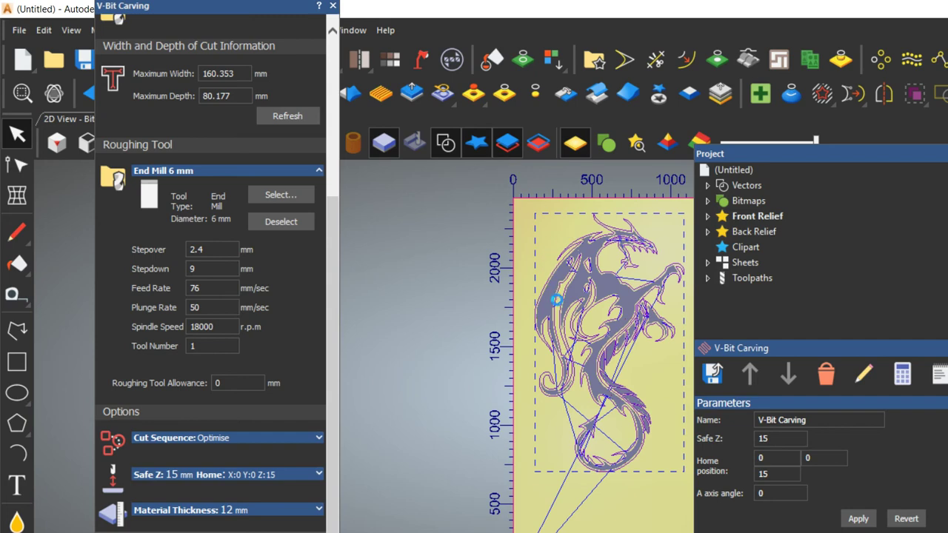
# Inspect the calculated roughing and carving passes along the dragon's body, spikes and pointed tips.
pyautogui.scroll(2, 530, 318)
pyautogui.scroll(5, 529, 318)
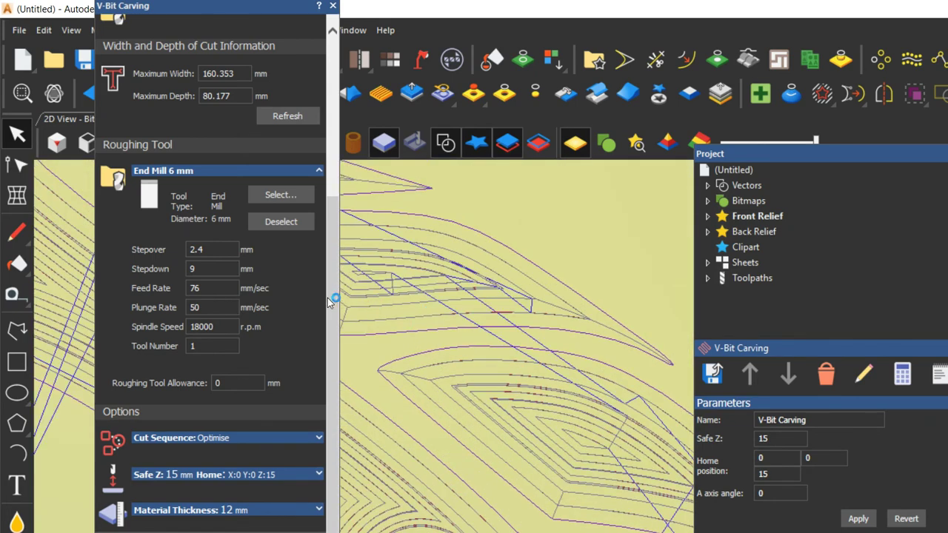
pyautogui.scroll(-3, 482, 364)
pyautogui.scroll(5, 359, 345)
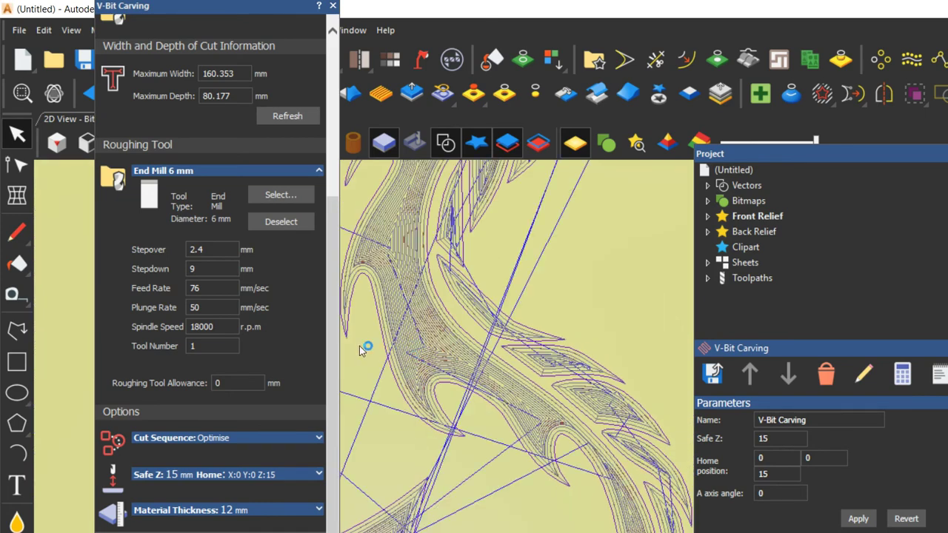
pyautogui.scroll(-3, 367, 288)
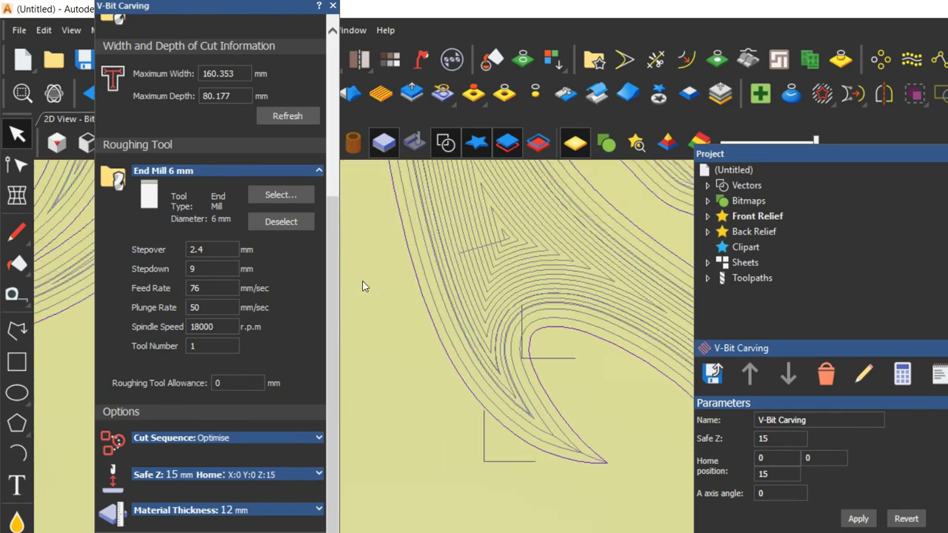
pyautogui.scroll(-3, 437, 210)
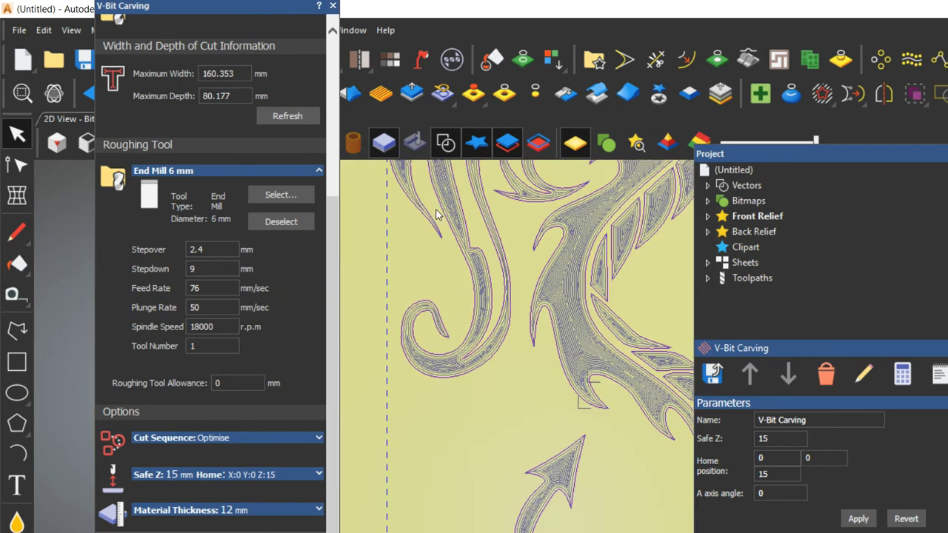
# Examine the roughing and V-bit passes around the dragon's curled wing tip, body and spikes.
pyautogui.scroll(3, 453, 209)
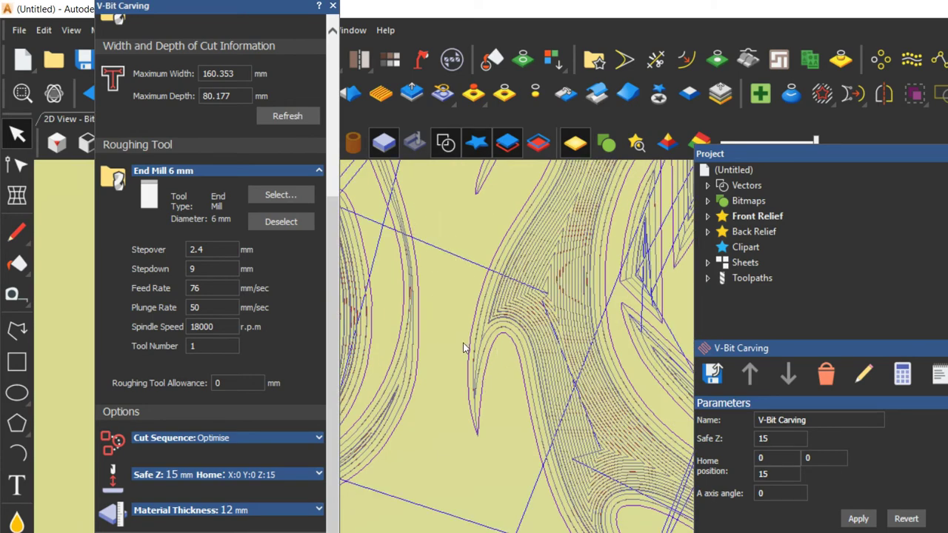
pyautogui.scroll(-2, 467, 296)
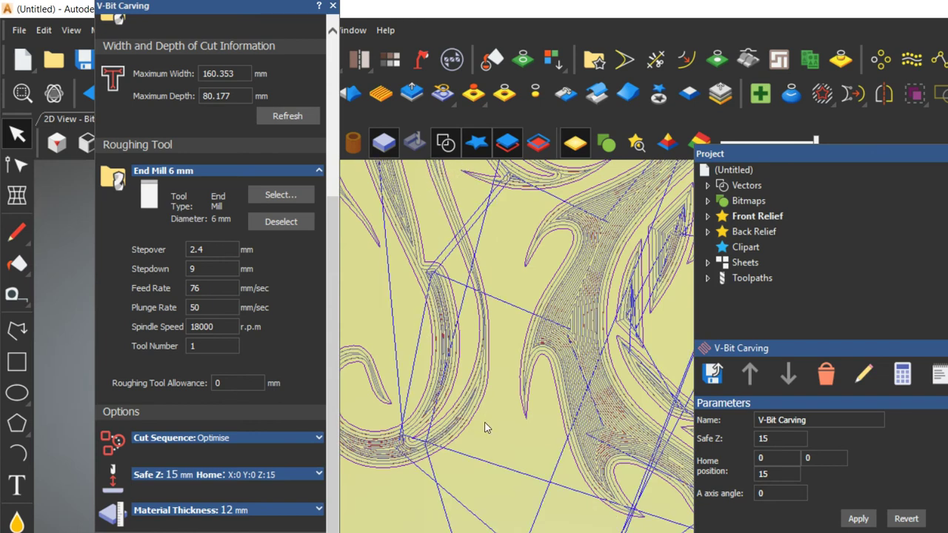
pyautogui.scroll(-4, 494, 367)
pyautogui.scroll(-2, 497, 372)
pyautogui.scroll(5, 543, 308)
pyautogui.scroll(-5, 487, 298)
# Simulate the V-bit carving toolpath that uses the 6 mm roughing end mill.
pyautogui.moveTo(228, 5); pyautogui.dragTo(165, 93)
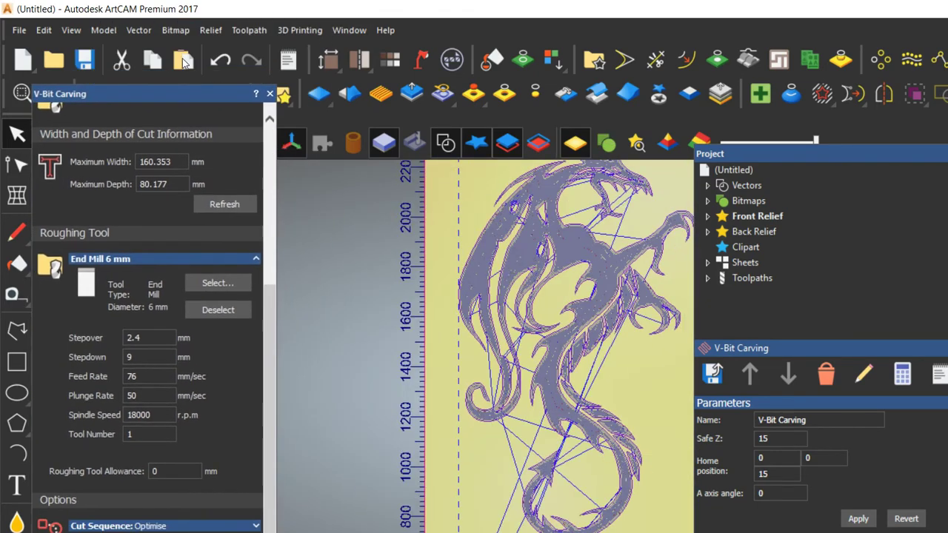
pyautogui.click(249, 30)
pyautogui.moveTo(300, 30)
pyautogui.moveTo(250, 31)
pyautogui.moveTo(323, 392)
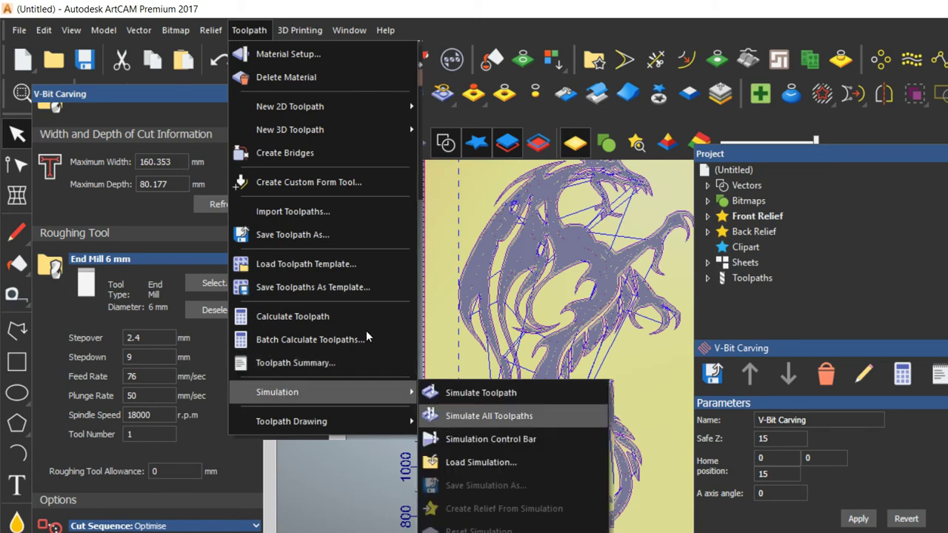
pyautogui.press('Return')
pyautogui.click(487, 384)
pyautogui.click(536, 452)
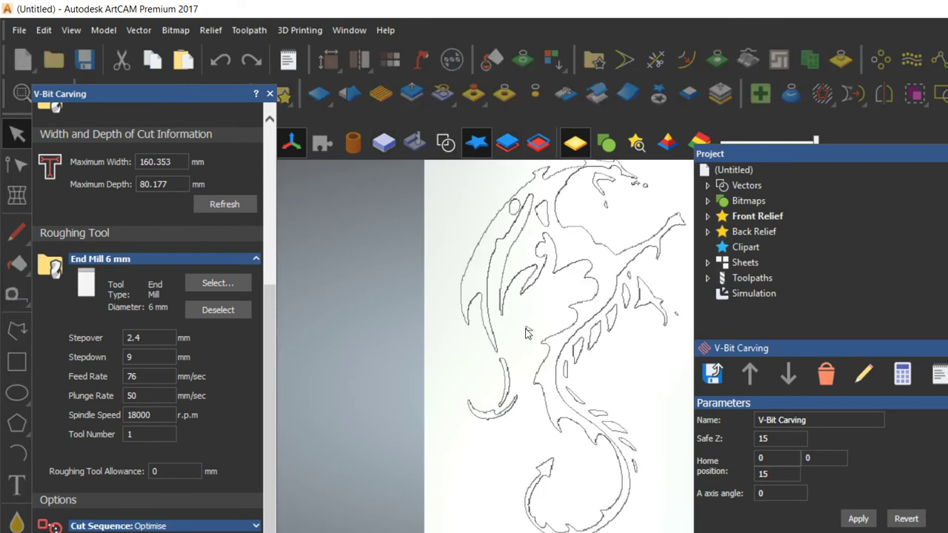
# Inspect the simulated carving up close at the wing, back spikes and narrow corners for material left uncut.
pyautogui.scroll(-2, 504, 305)
pyautogui.moveTo(504, 305); pyautogui.dragTo(531, 244)
pyautogui.scroll(4, 547, 249)
pyautogui.scroll(-2, 345, 250)
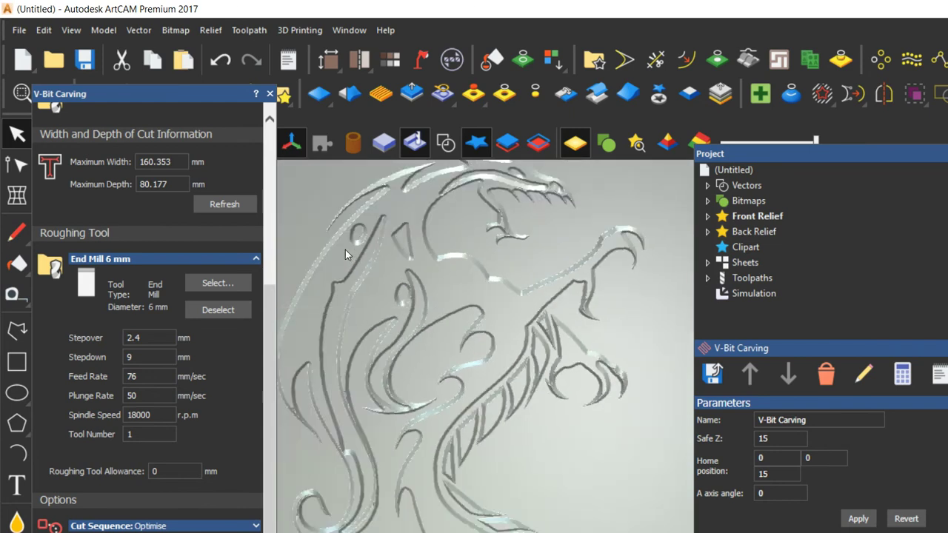
pyautogui.scroll(2, 344, 248)
pyautogui.scroll(3, 344, 249)
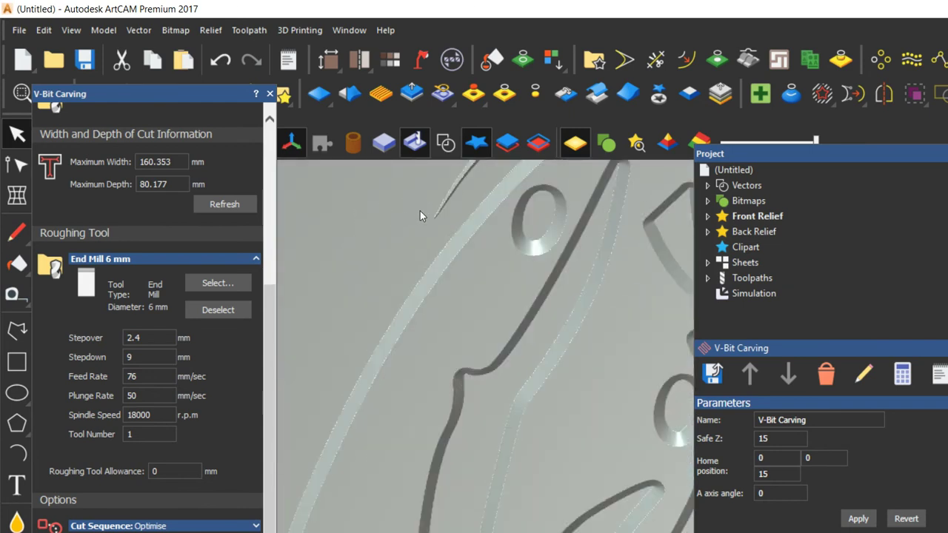
pyautogui.scroll(-8, 422, 193)
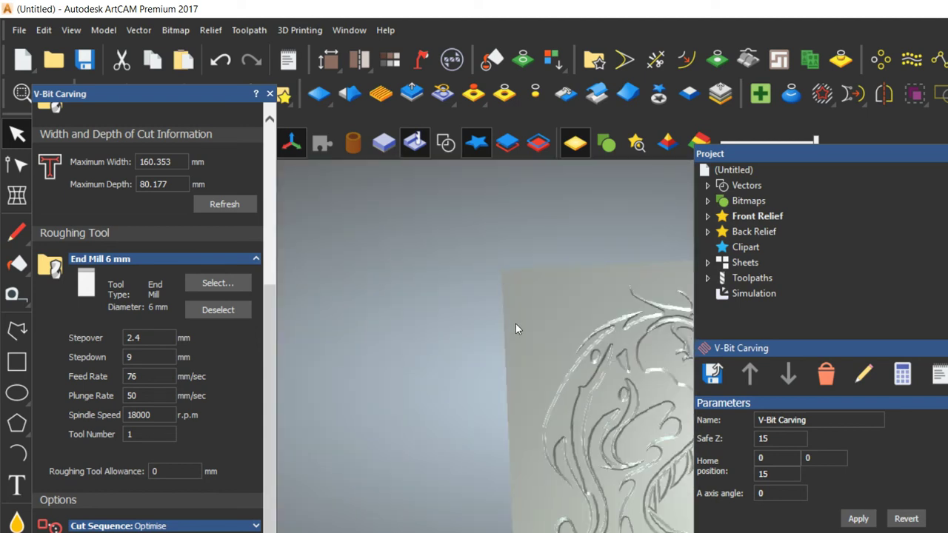
pyautogui.scroll(10, 465, 359)
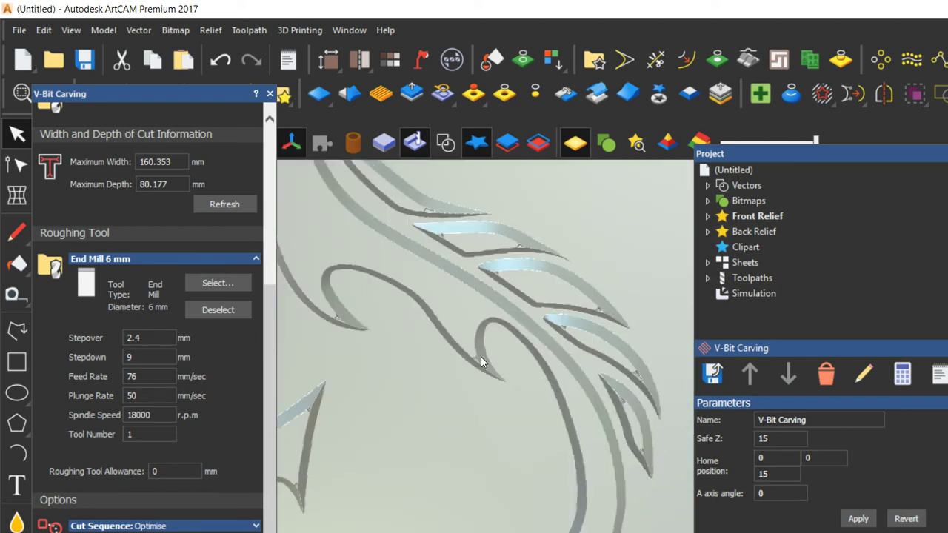
pyautogui.scroll(6, 506, 295)
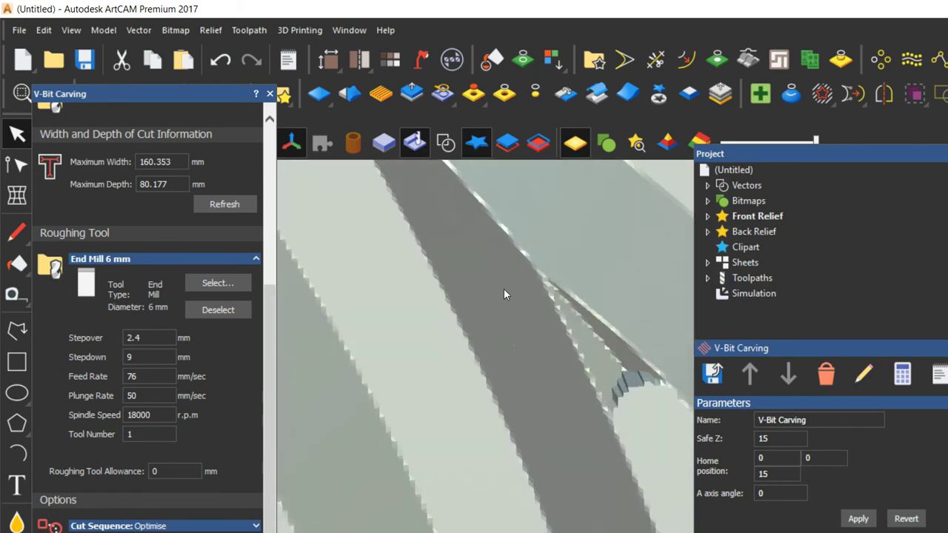
pyautogui.scroll(2, 481, 274)
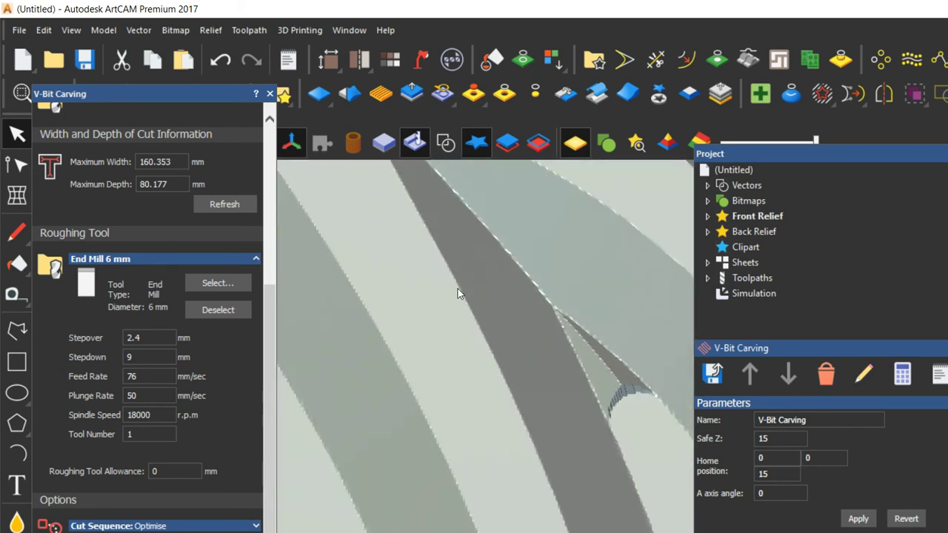
pyautogui.scroll(-3, 511, 322)
pyautogui.scroll(5, 494, 314)
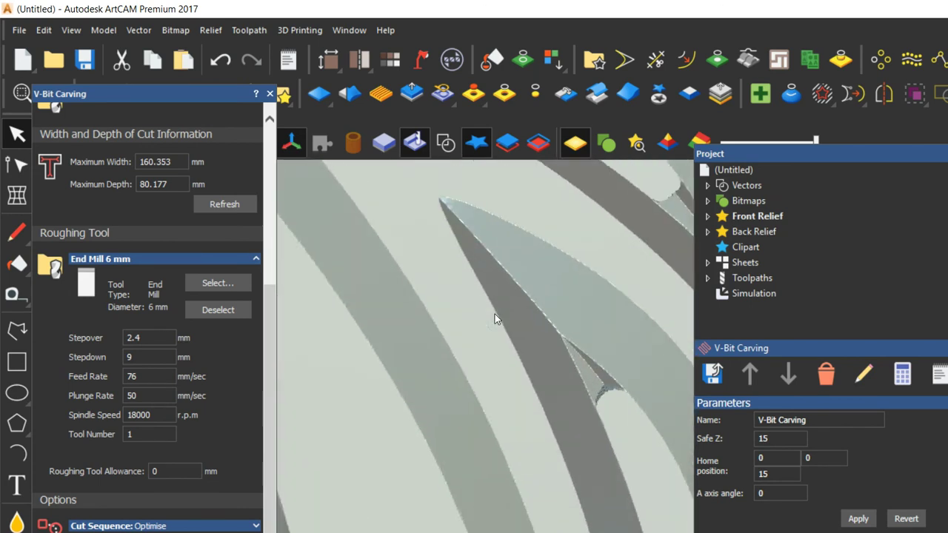
pyautogui.scroll(-5, 495, 314)
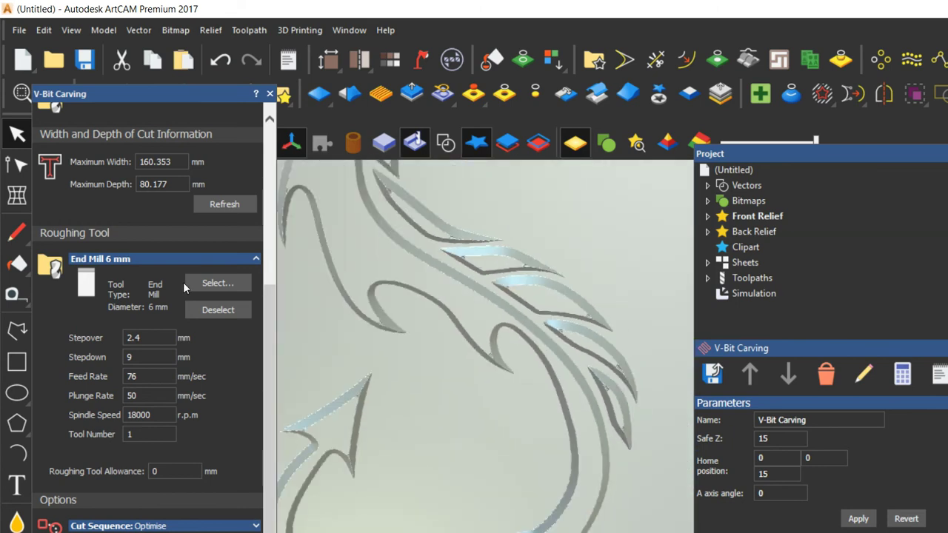
pyautogui.scroll(3, 111, 281)
pyautogui.scroll(-3, 137, 278)
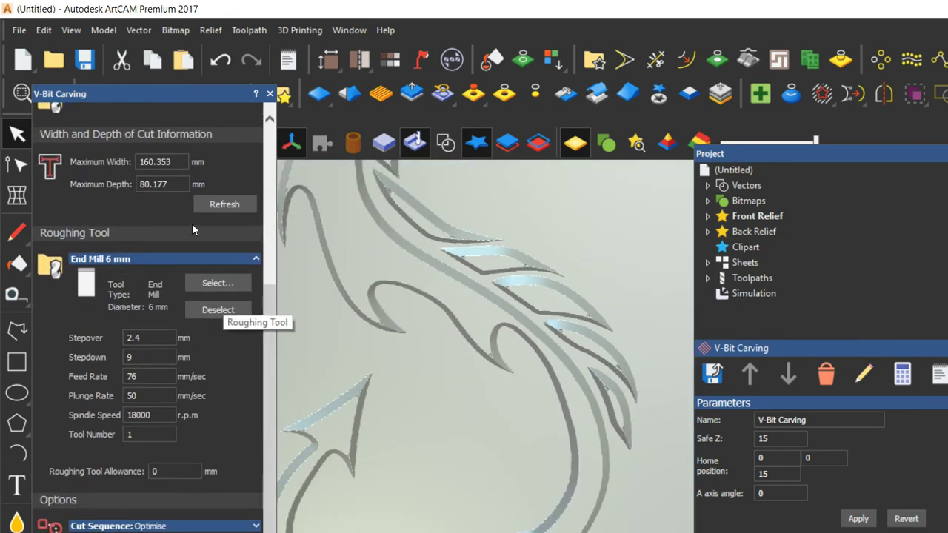
# Replace the roughing tool with End Mill 3 mm from the metric wood Roughing and 2D Finishing group.
pyautogui.click(163, 258)
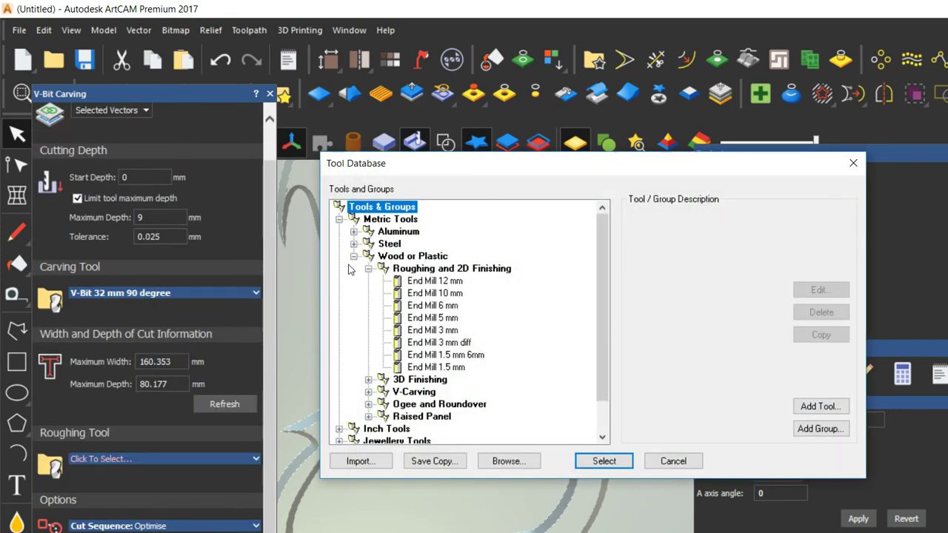
pyautogui.click(433, 331)
pyautogui.click(604, 461)
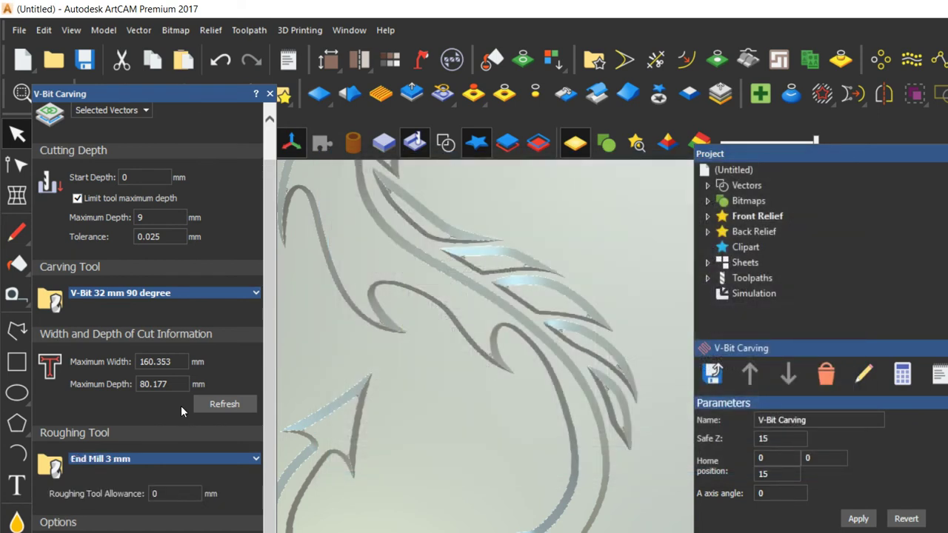
# Set the 3 mm roughing end mill's stepdown to 9 mm and recalculate the V-bit carving toolpath.
pyautogui.scroll(-1, 170, 349)
pyautogui.scroll(-8, 170, 354)
pyautogui.hotkey('shift', 'Tab')
pyautogui.hotkey('shift', 'Tab')
pyautogui.hotkey('shift', 'Tab')
pyautogui.hotkey('shift', 'Tab')
pyautogui.write('9')
pyautogui.scroll(8, 158, 289)
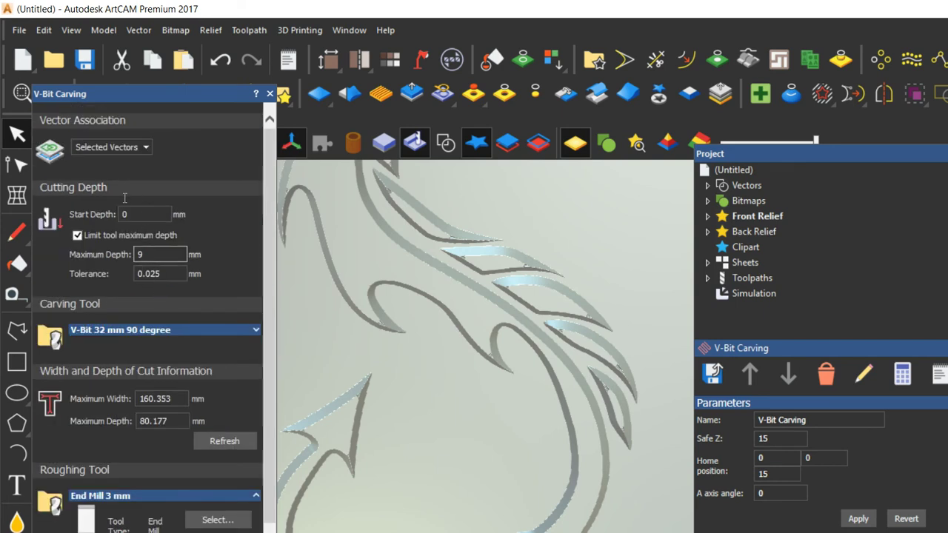
pyautogui.scroll(-4, 140, 280)
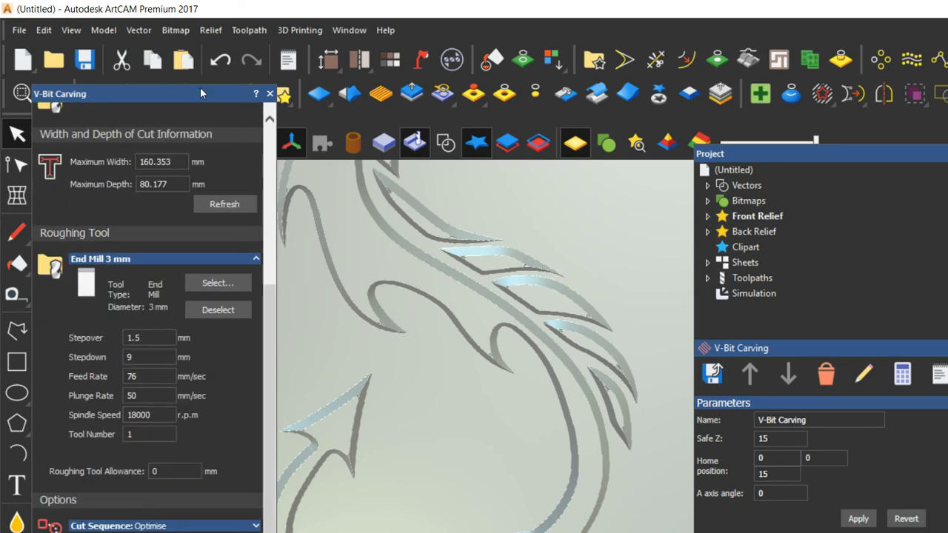
pyautogui.moveTo(150, 94); pyautogui.dragTo(149, 0)
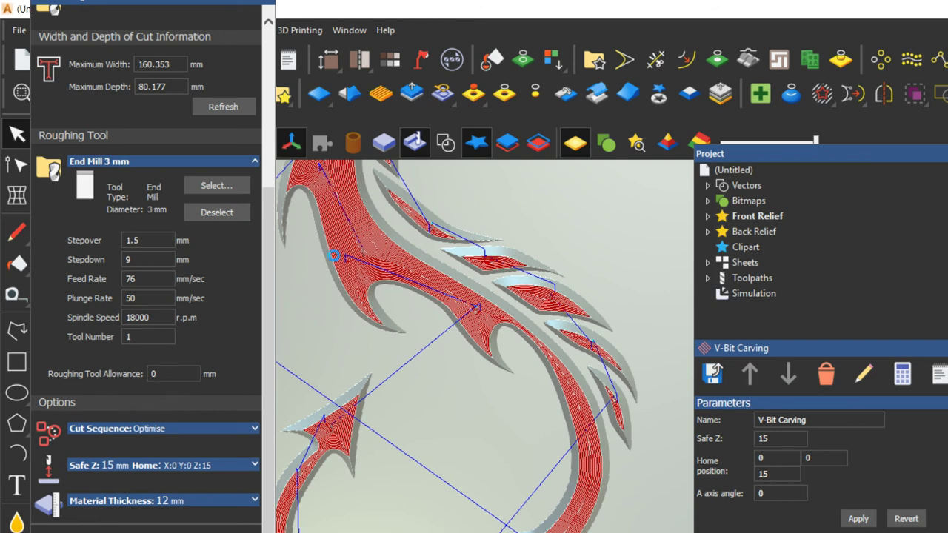
# Check the recalculated passes around the spikes and simulate the toolpath with the 3 mm roughing end mill.
pyautogui.scroll(5, 349, 234)
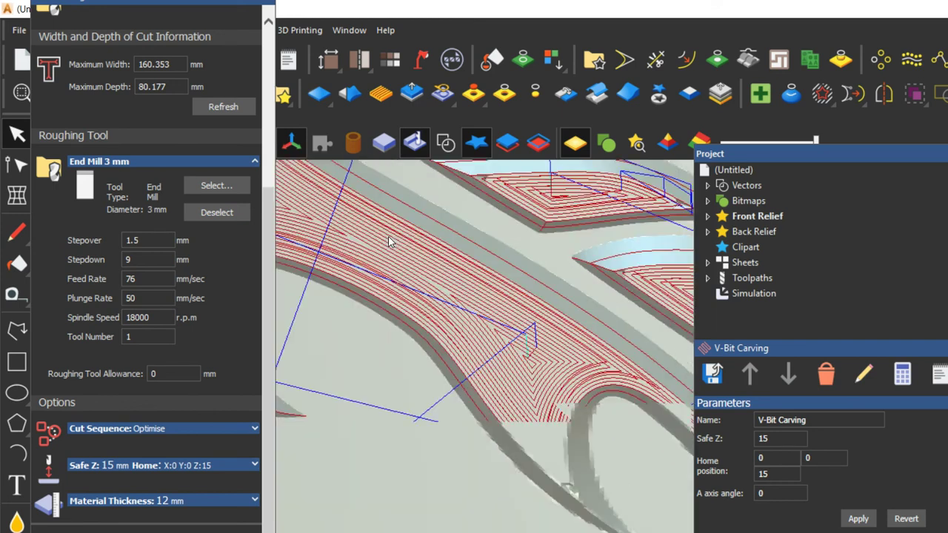
pyautogui.scroll(3, 381, 163)
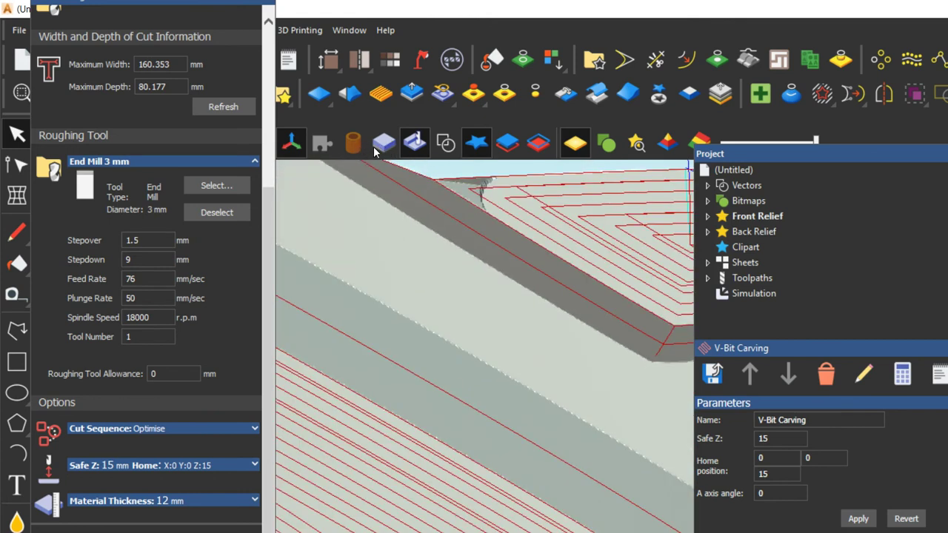
pyautogui.scroll(-8, 381, 167)
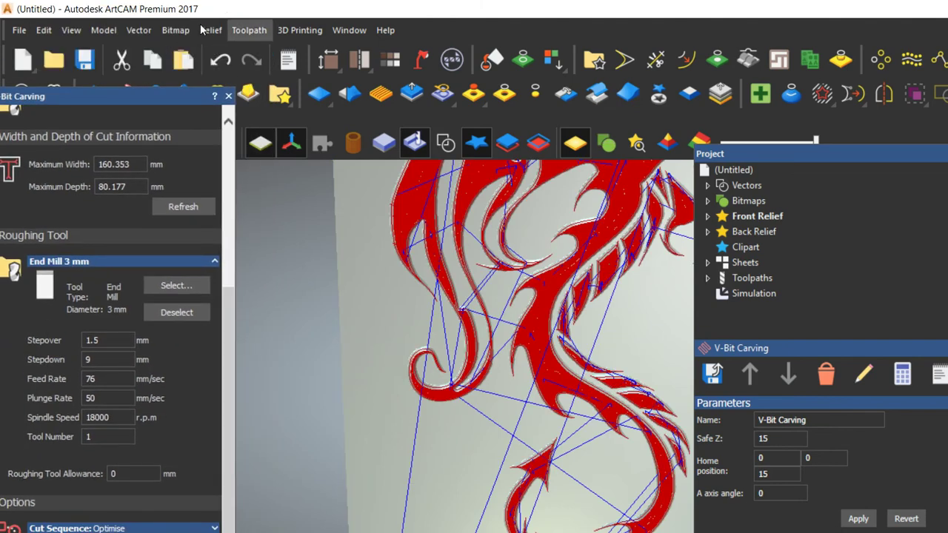
pyautogui.click(249, 29)
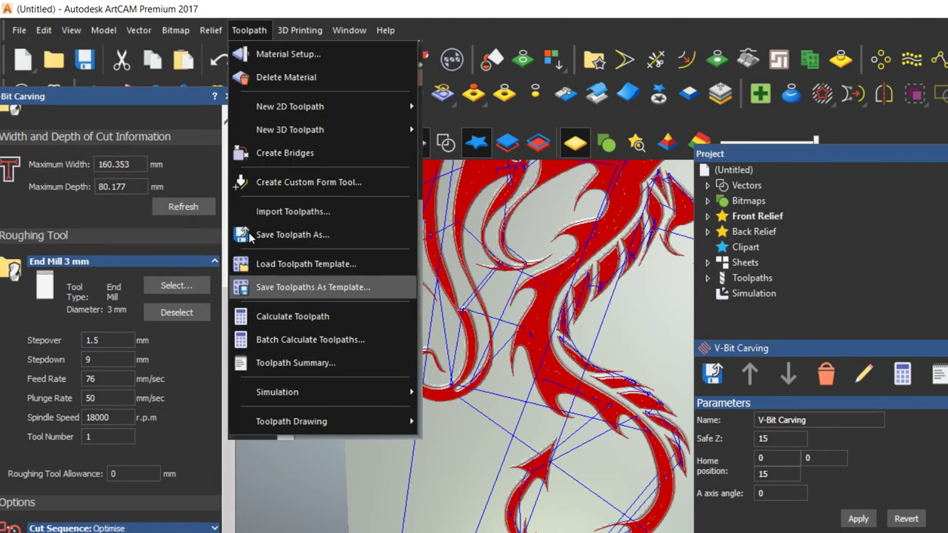
pyautogui.moveTo(278, 391)
pyautogui.click(481, 391)
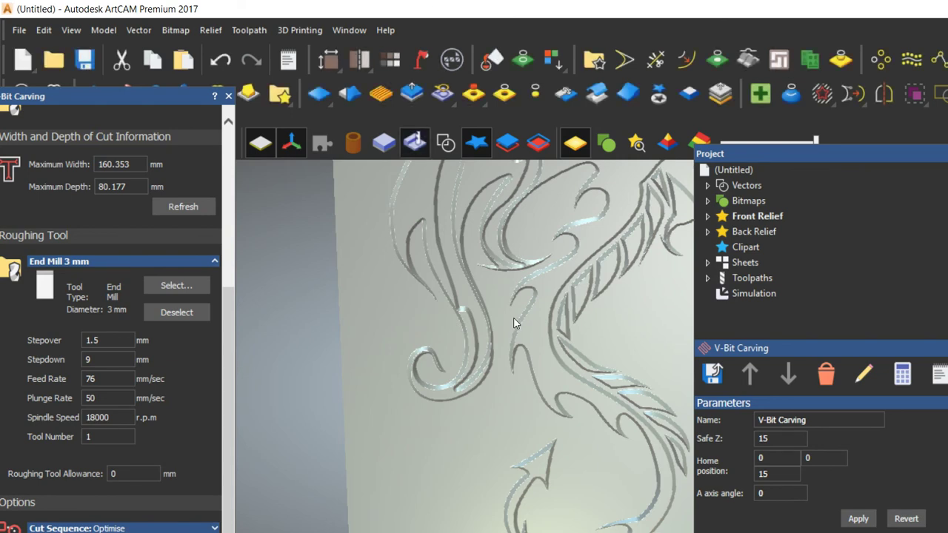
# Examine the new simulation at the spike tips and across the whole carved dragon.
pyautogui.scroll(5, 501, 226)
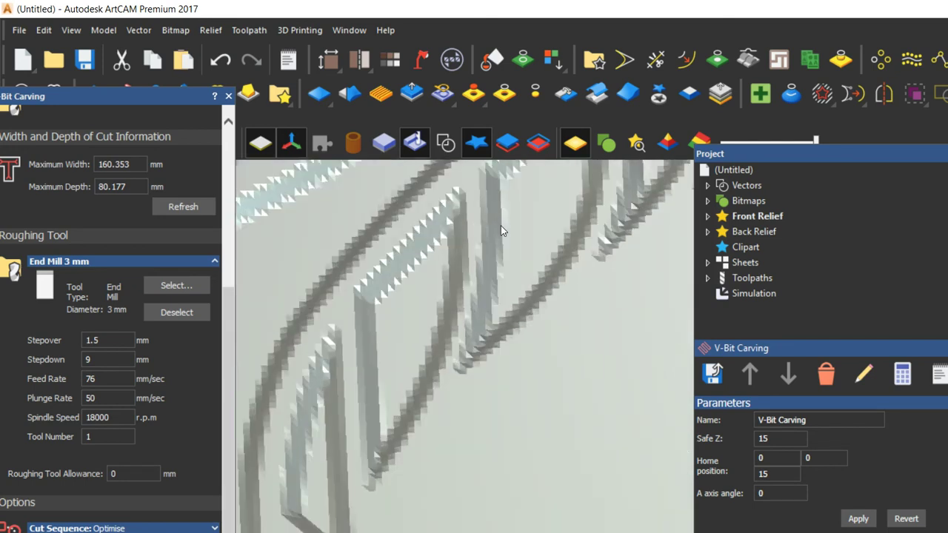
pyautogui.scroll(4, 383, 303)
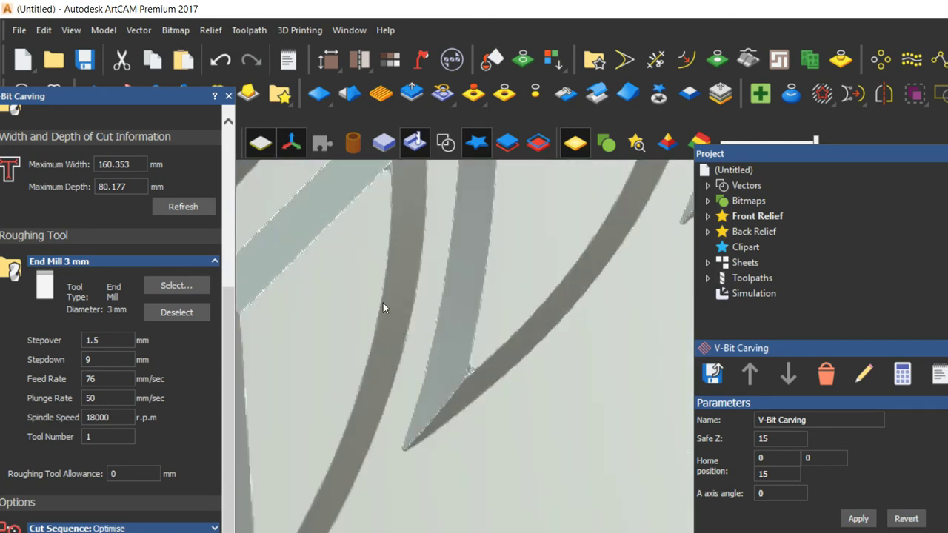
pyautogui.scroll(-8, 381, 270)
pyautogui.scroll(-5, 393, 247)
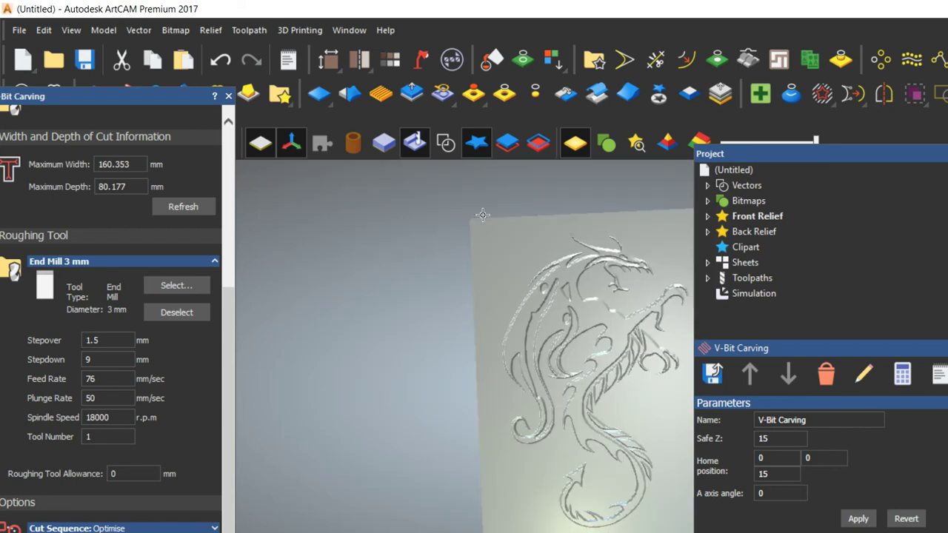
pyautogui.moveTo(520, 228); pyautogui.dragTo(492, 268)
pyautogui.scroll(4, 555, 258)
pyautogui.scroll(-4, 544, 297)
pyautogui.scroll(4, 510, 428)
pyautogui.scroll(-1, 513, 370)
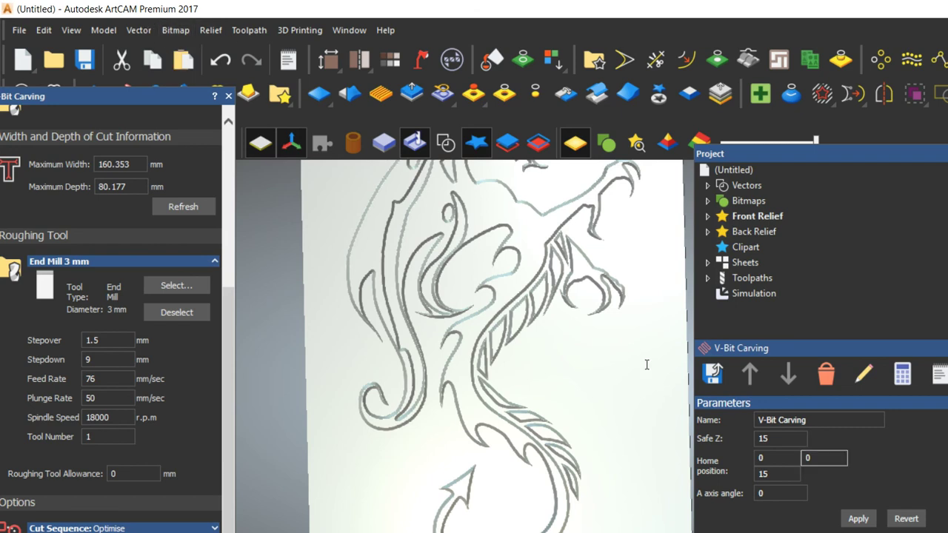
# Set the simulation's rendering material to Medium Oak (V) and apply it.
pyautogui.click(753, 293)
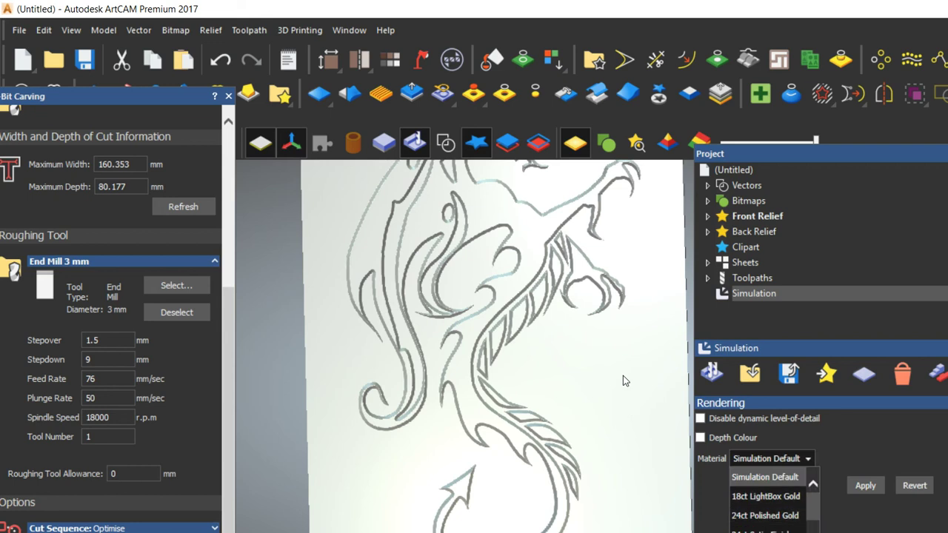
pyautogui.moveTo(777, 154); pyautogui.dragTo(698, 58)
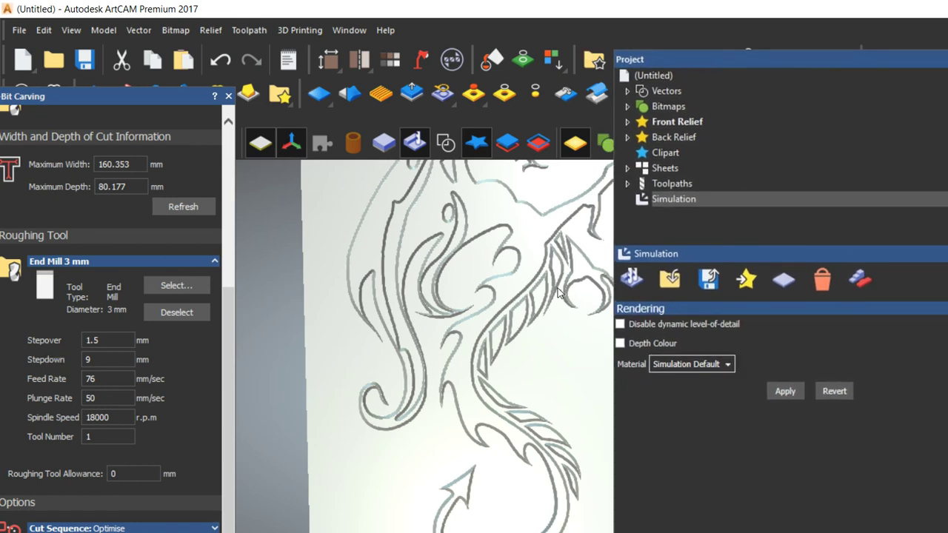
pyautogui.click(727, 364)
pyautogui.scroll(-6, 692, 485)
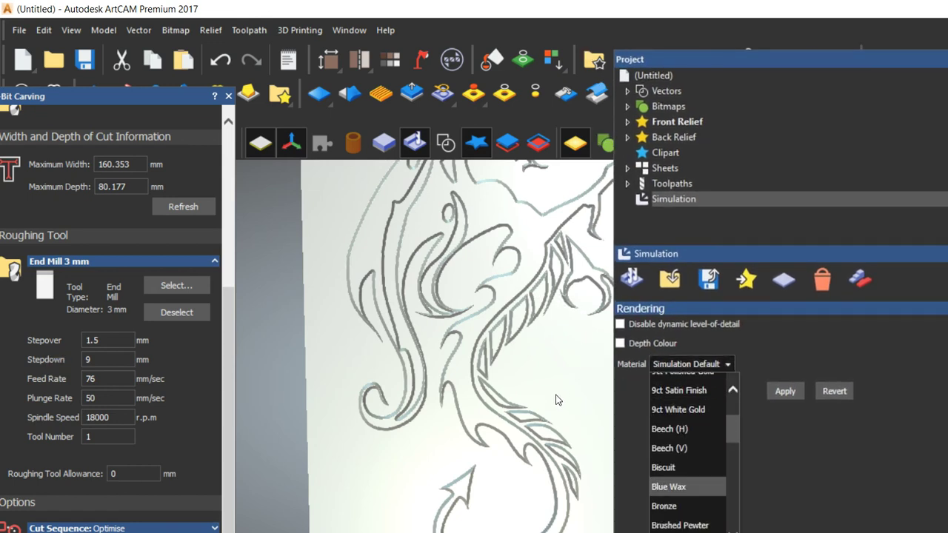
pyautogui.press('Down')
pyautogui.press('Down')
pyautogui.press('Down')
pyautogui.press('Down')
pyautogui.press('Down')
pyautogui.press('Down')
pyautogui.press('Down')
pyautogui.press('Down')
pyautogui.press('Down')
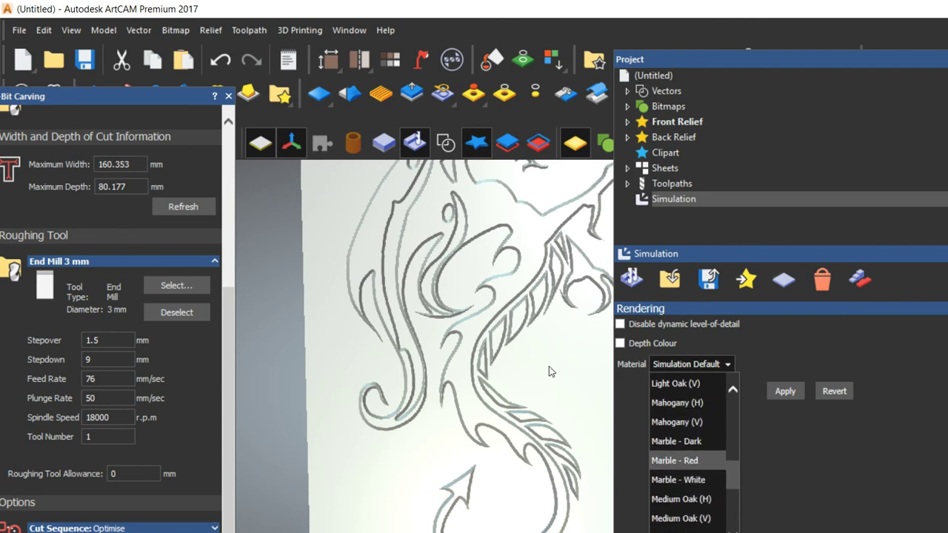
pyautogui.press('Down')
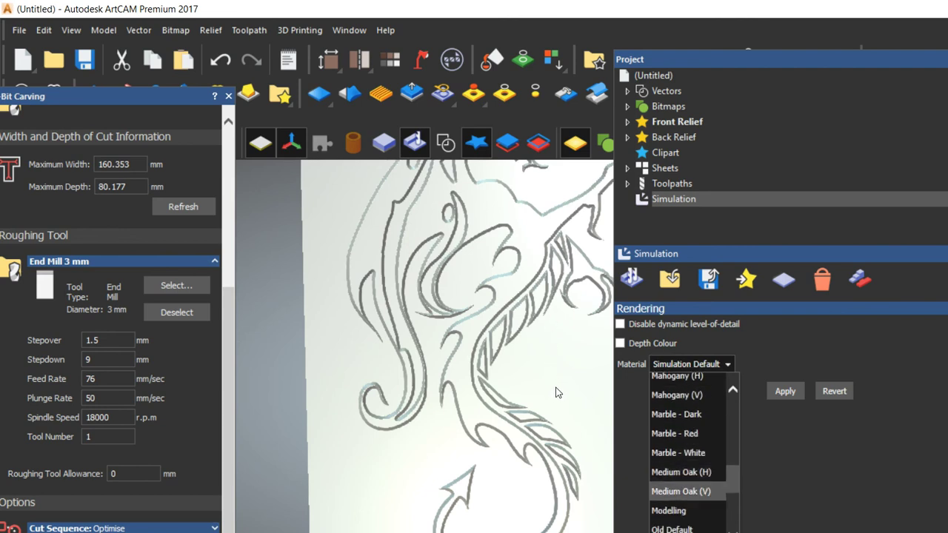
pyautogui.press('Return')
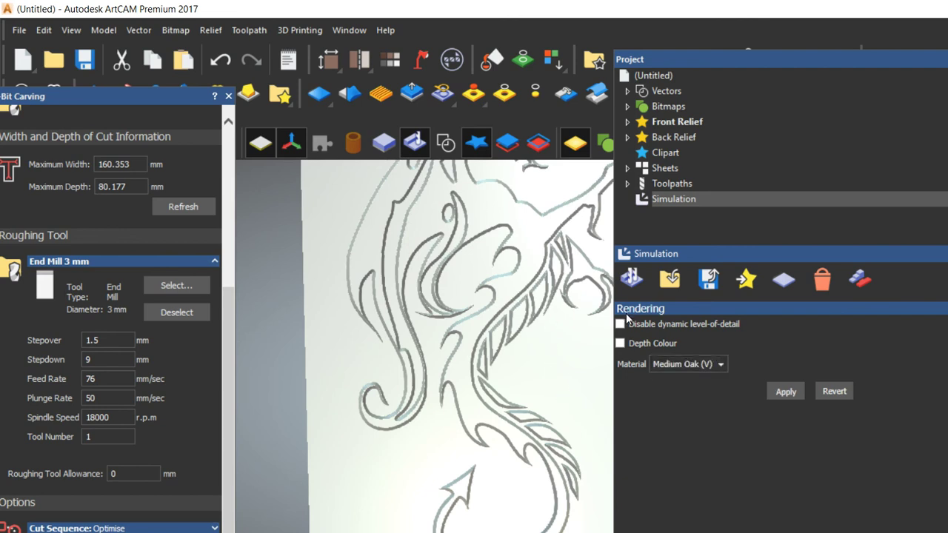
pyautogui.press('Return')
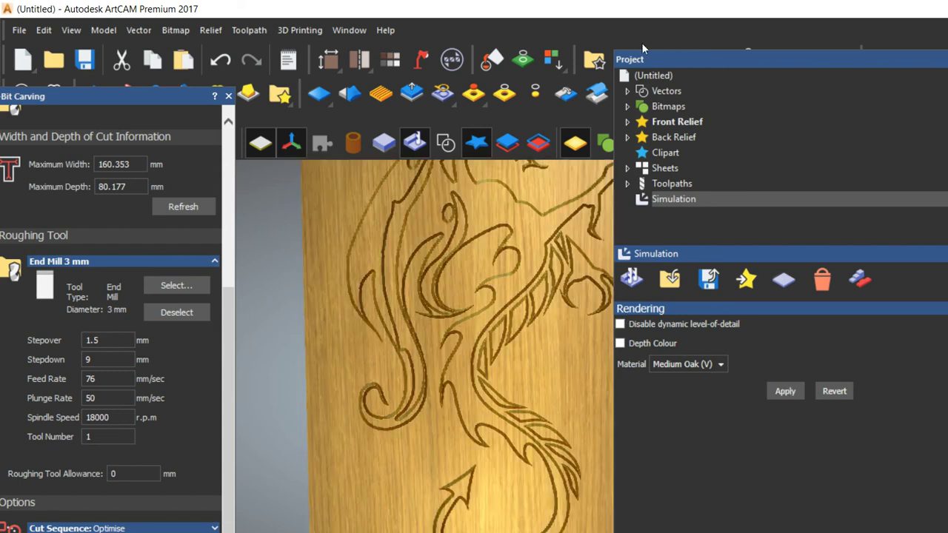
# Move the floating Project panel clear of the 3D view and examine the oak-rendered grooves around the dragon's wing and back.
pyautogui.moveTo(678, 68); pyautogui.dragTo(759, 117)
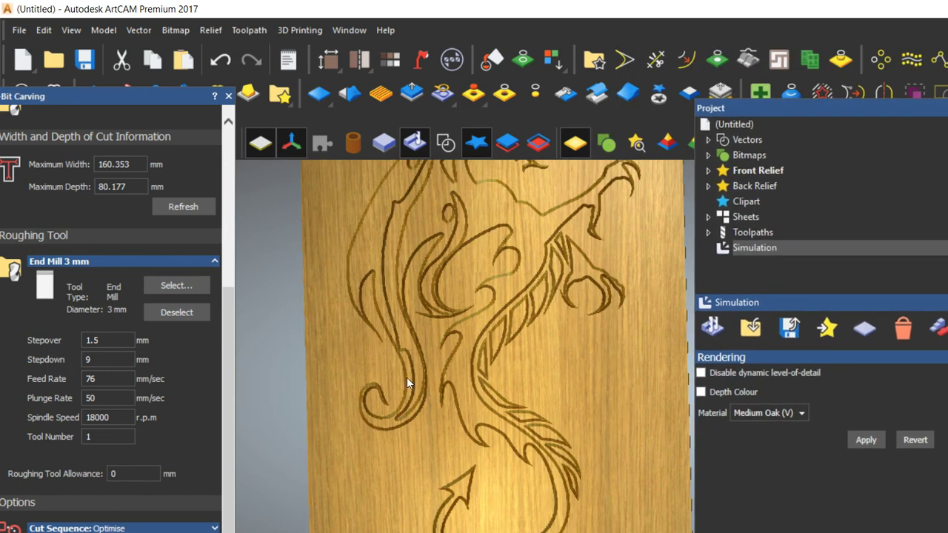
pyautogui.moveTo(373, 194); pyautogui.dragTo(454, 228)
pyautogui.scroll(5, 454, 228)
pyautogui.scroll(-5, 381, 239)
pyautogui.scroll(5, 408, 253)
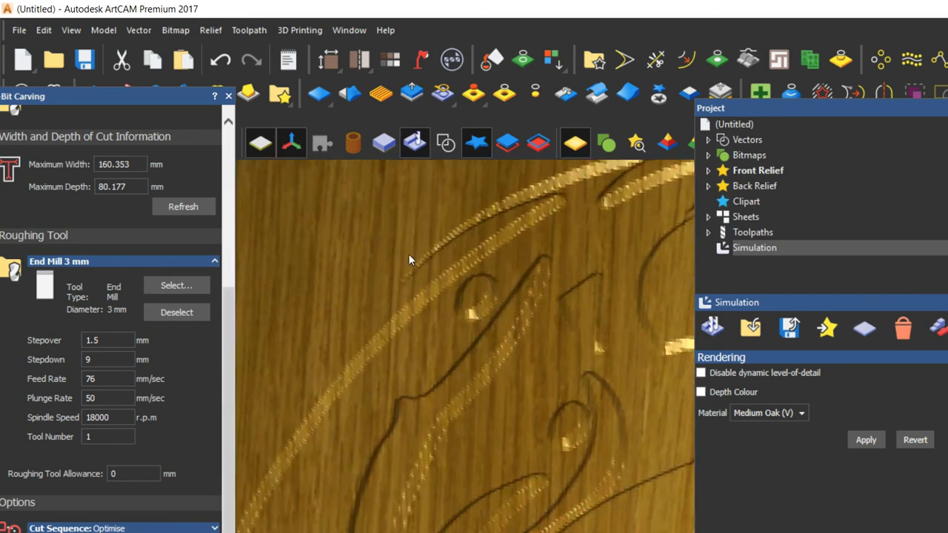
pyautogui.scroll(-5, 523, 288)
pyautogui.scroll(-5, 520, 290)
pyautogui.moveTo(510, 291); pyautogui.dragTo(437, 270)
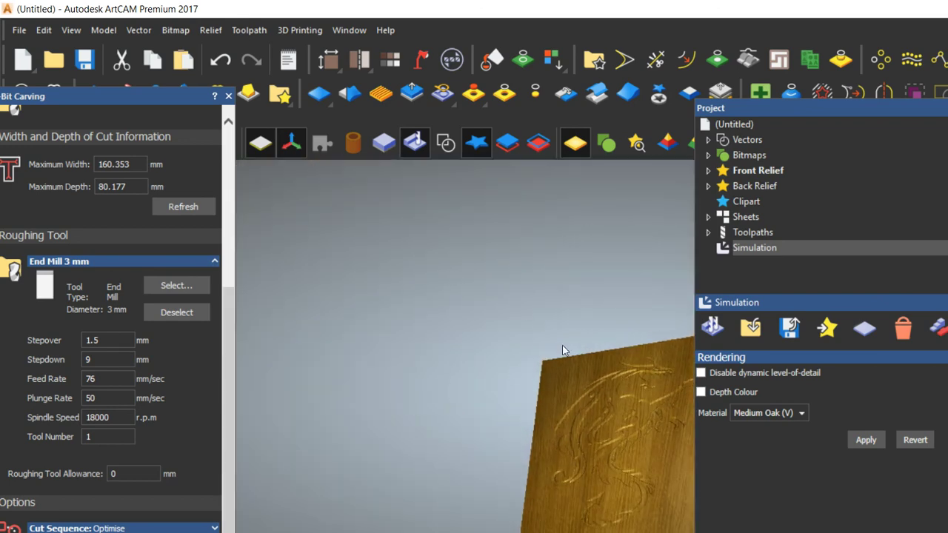
# Examine the curled strokes in the middle of the carved dragon up close, and the whole panel from a distance.
pyautogui.scroll(4, 543, 351)
pyautogui.scroll(2, 528, 358)
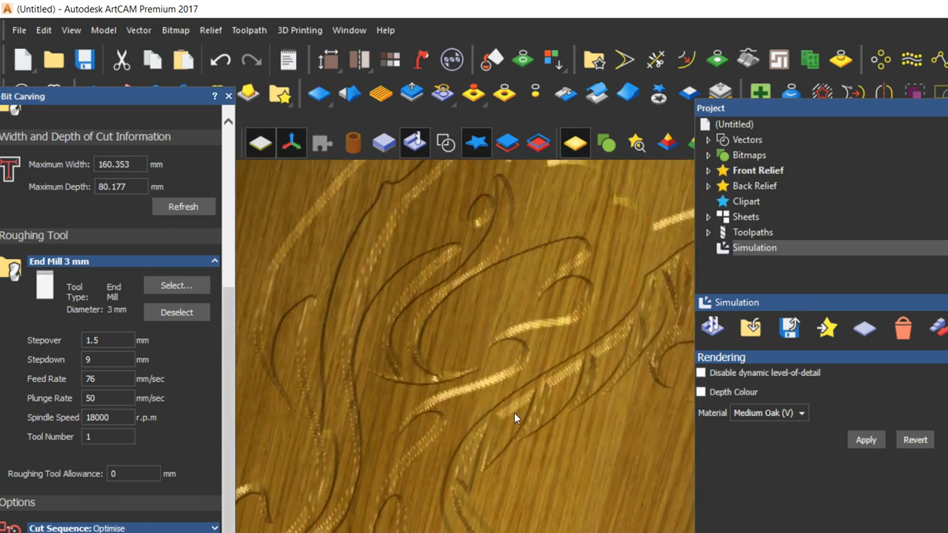
pyautogui.scroll(2, 405, 299)
pyautogui.scroll(-2, 493, 284)
pyautogui.scroll(4, 490, 284)
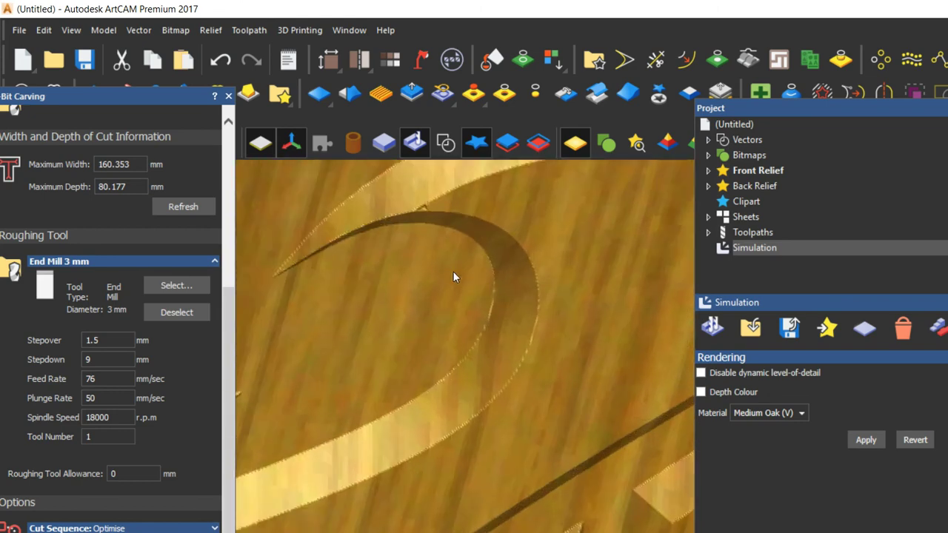
pyautogui.scroll(-3, 444, 221)
pyautogui.scroll(-6, 459, 244)
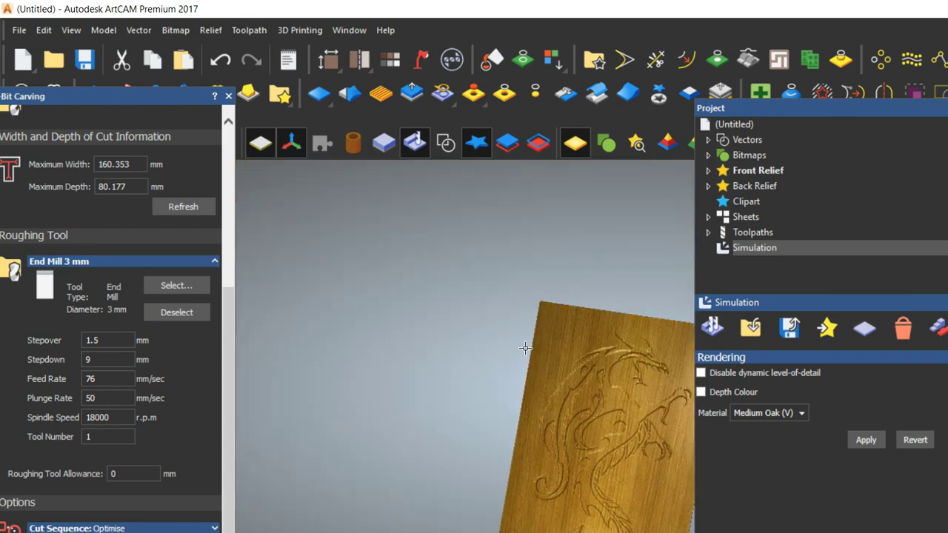
pyautogui.scroll(5, 482, 324)
# Start saving the toolpaths, enable saving to separate files, and select the End Mill 3 mm Roughing and V-Bit 32 mm 90 degree Finishing toolpaths.
pyautogui.click(248, 30)
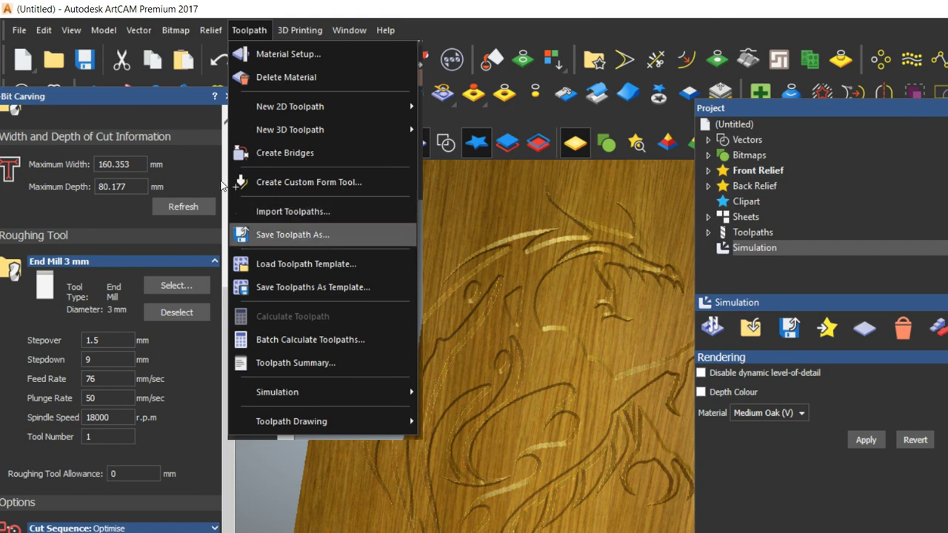
pyautogui.click(292, 234)
pyautogui.click(274, 430)
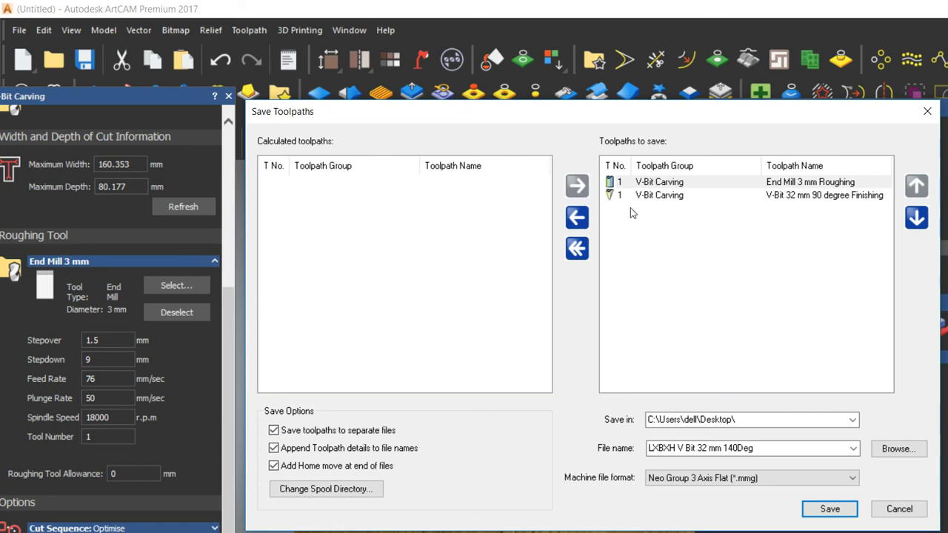
pyautogui.click(709, 324)
pyautogui.moveTo(698, 324); pyautogui.dragTo(678, 178)
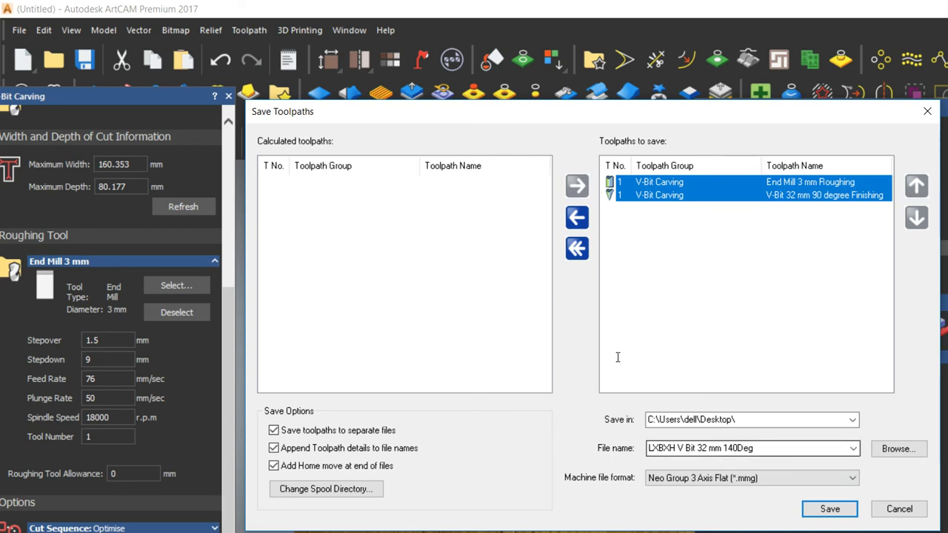
# Shorten the output file name to LXBXH and save both toolpaths to the Desktop in Neo Group 3 Axis Flat (*.mmg) format.
pyautogui.moveTo(772, 447); pyautogui.dragTo(657, 447)
pyautogui.press('End')
pyautogui.hotkey('shift', 'Left')
pyautogui.hotkey('shift', 'Left')
pyautogui.hotkey('shift', 'Left')
pyautogui.hotkey('shift', 'Left')
pyautogui.hotkey('shift', 'Left')
pyautogui.hotkey('shift', 'Left')
pyautogui.hotkey('shift', 'Left')
pyautogui.hotkey('shift', 'Left')
pyautogui.hotkey('shift', 'Left')
pyautogui.hotkey('shift', 'Left')
pyautogui.hotkey('shift', 'Left')
pyautogui.hotkey('shift', 'Left')
pyautogui.hotkey('shift', 'Left')
pyautogui.hotkey('shift', 'Left')
pyautogui.hotkey('shift', 'Left')
pyautogui.hotkey('shift', 'Left')
pyautogui.hotkey('shift', 'Right')
pyautogui.press('Delete')
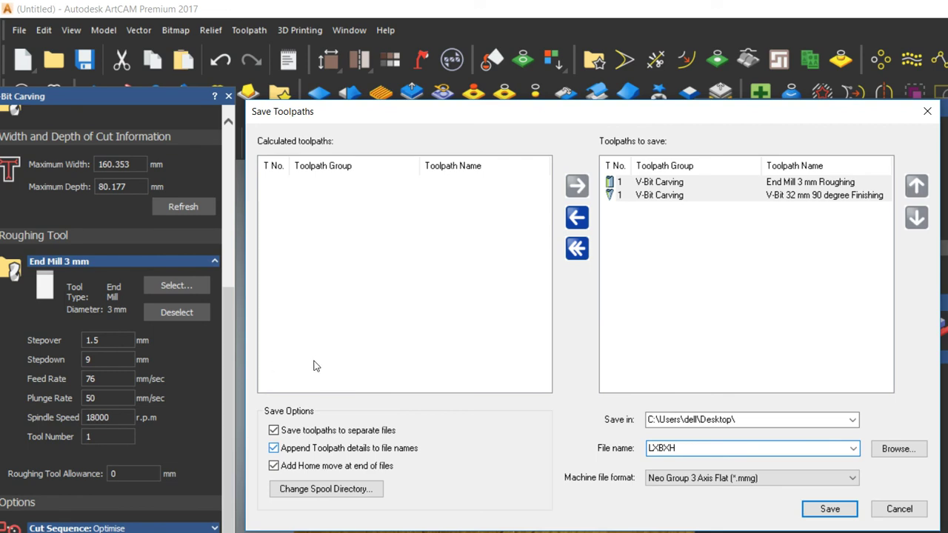
pyautogui.press('Return')
# Switch to the Windows desktop and place the saved toolpath1 and toolpath2 files side by side.
pyautogui.click(946, 532)
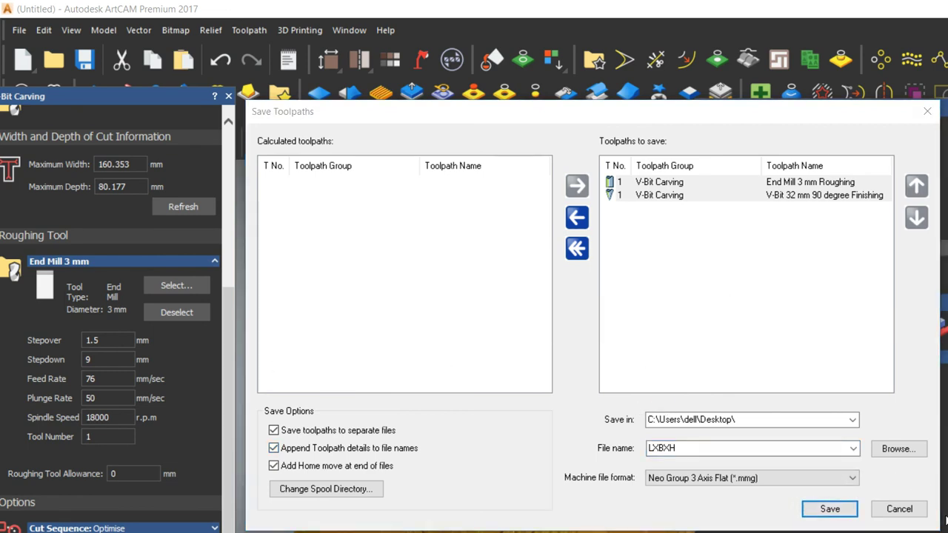
pyautogui.moveTo(146, 503); pyautogui.dragTo(849, 266)
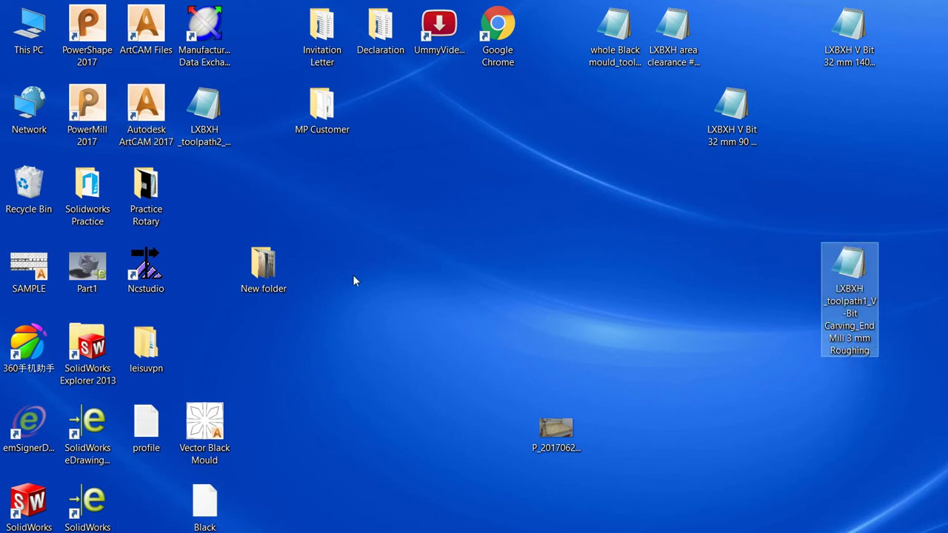
pyautogui.moveTo(204, 110); pyautogui.dragTo(908, 270)
# Check the full file names of the two saved LXBXH toolpath files on the desktop.
pyautogui.click(854, 296)
pyautogui.click(897, 294)
pyautogui.click(859, 296)
pyautogui.click(897, 297)
pyautogui.press('Left')
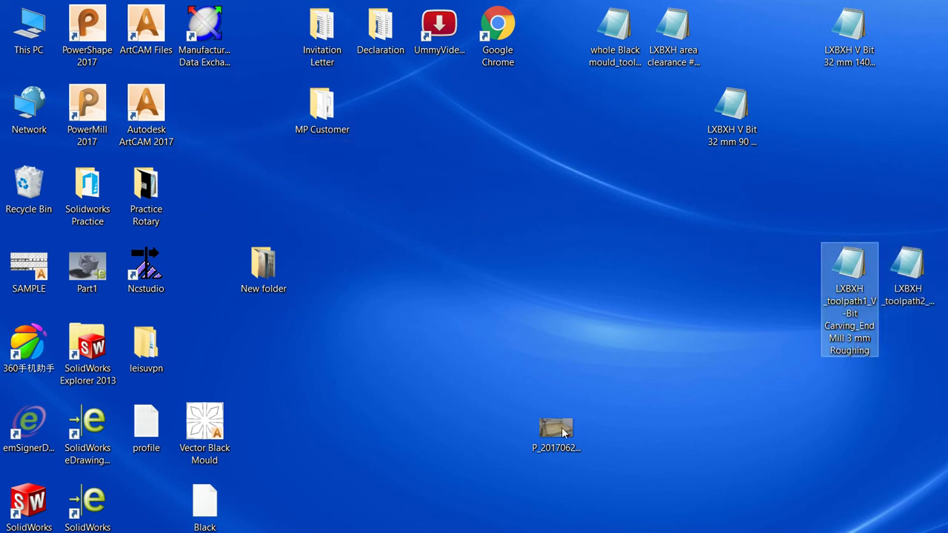
pyautogui.moveTo(774, 210)
pyautogui.mouseDown()
pyautogui.moveTo(796, 262)
pyautogui.moveTo(946, 390)
pyautogui.mouseUp()
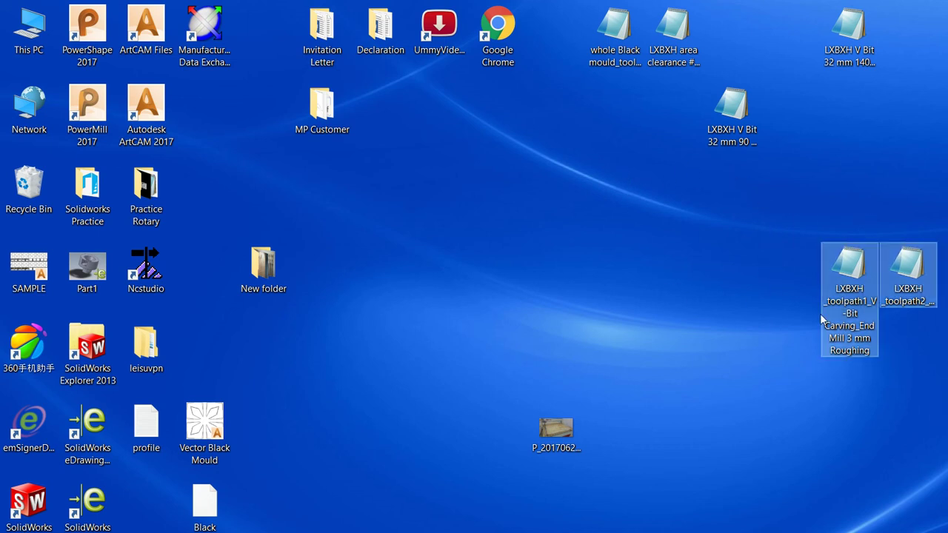
pyautogui.click(782, 267)
pyautogui.click(858, 293)
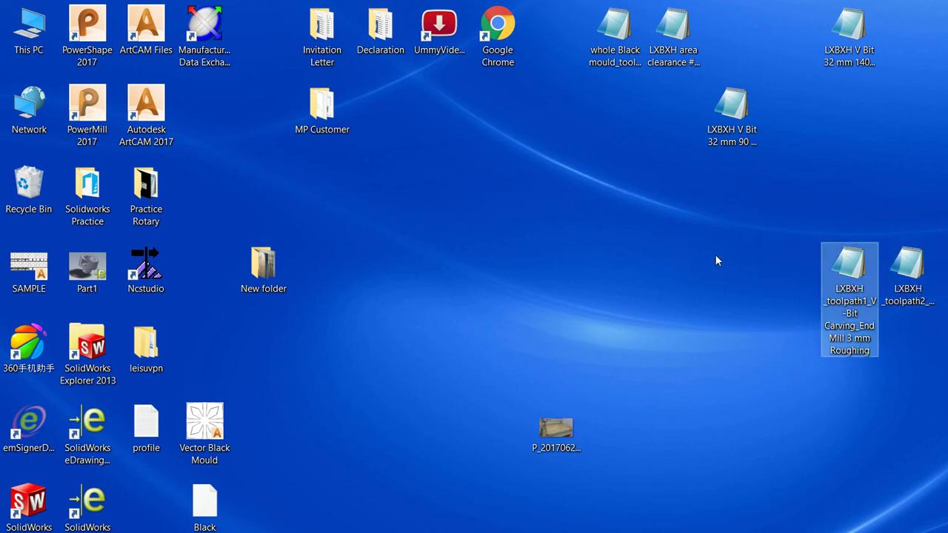
pyautogui.press('Right')
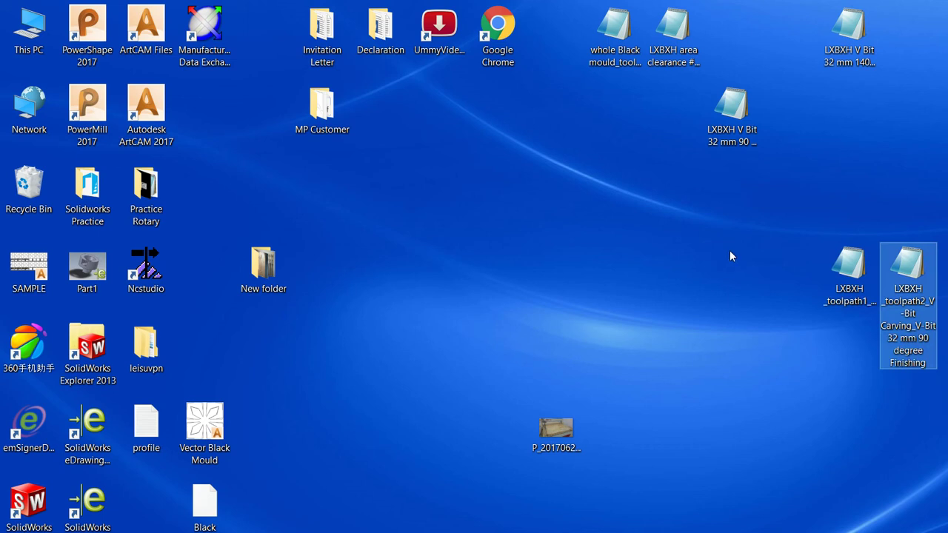
# Open the End Mill 3 mm Roughing file in Notepad, review its G-code depths, and close it.
pyautogui.press('Left')
pyautogui.press('Return')
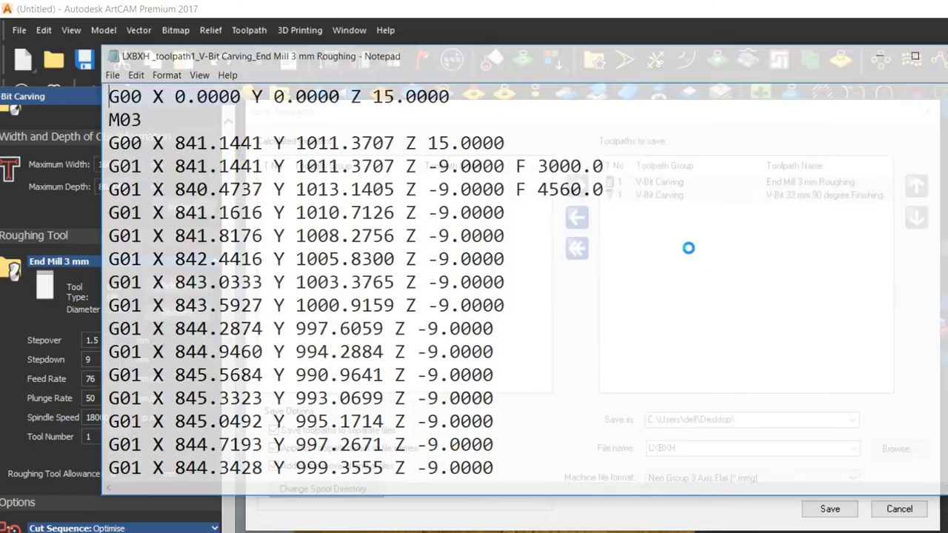
pyautogui.scroll(-10, 518, 207)
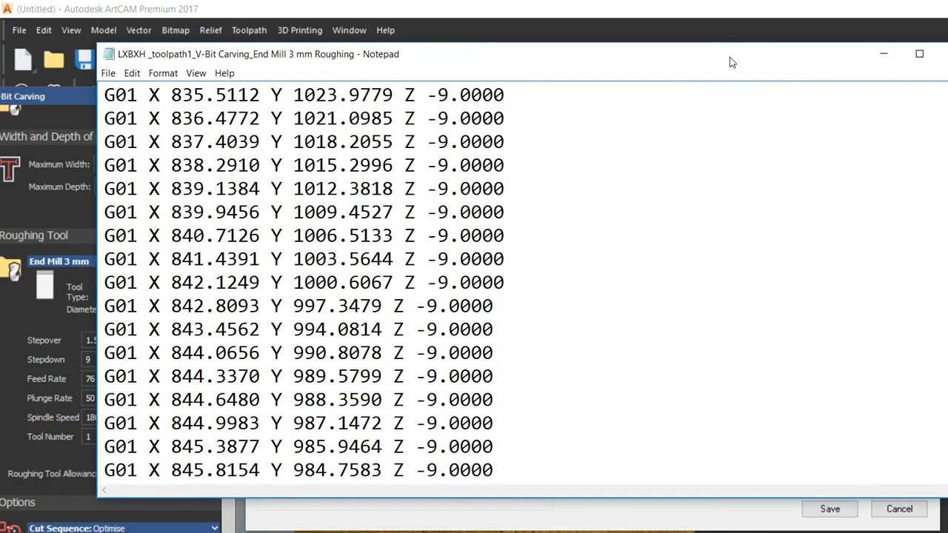
pyautogui.doubleClick(735, 50)
pyautogui.scroll(6, 899, 48)
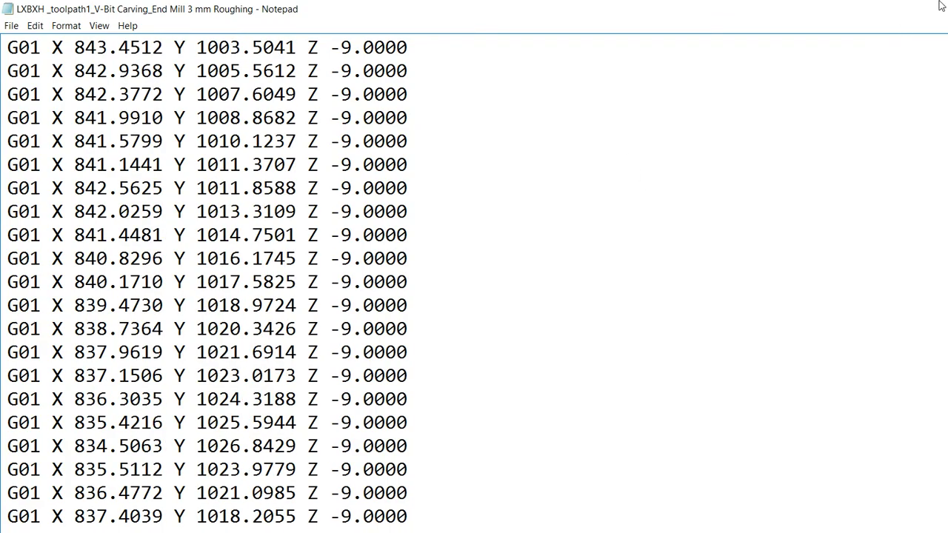
pyautogui.click(941, 6)
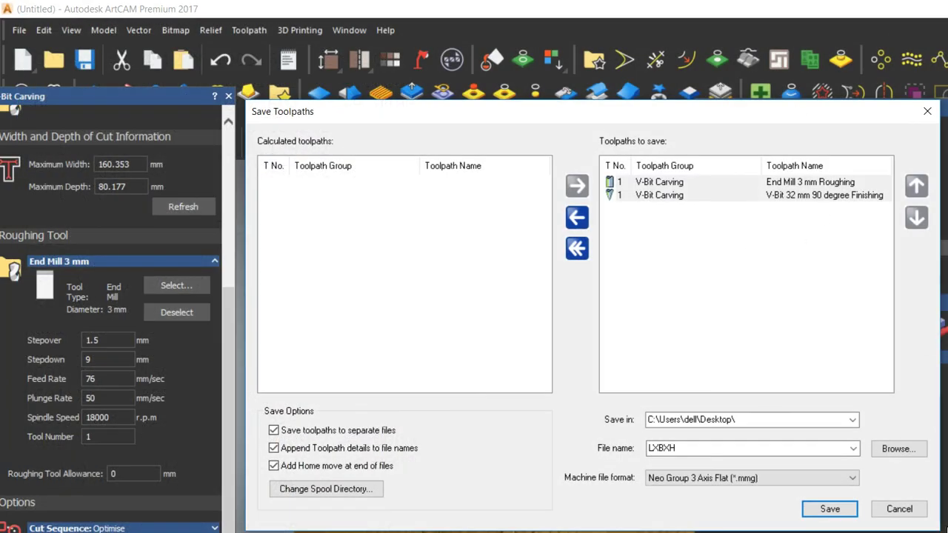
# Open the V-Bit 32 mm 90 degree Finishing file in Notepad, review its G-code depths, and close it.
pyautogui.click(940, 526)
pyautogui.press('Right')
pyautogui.press('Return')
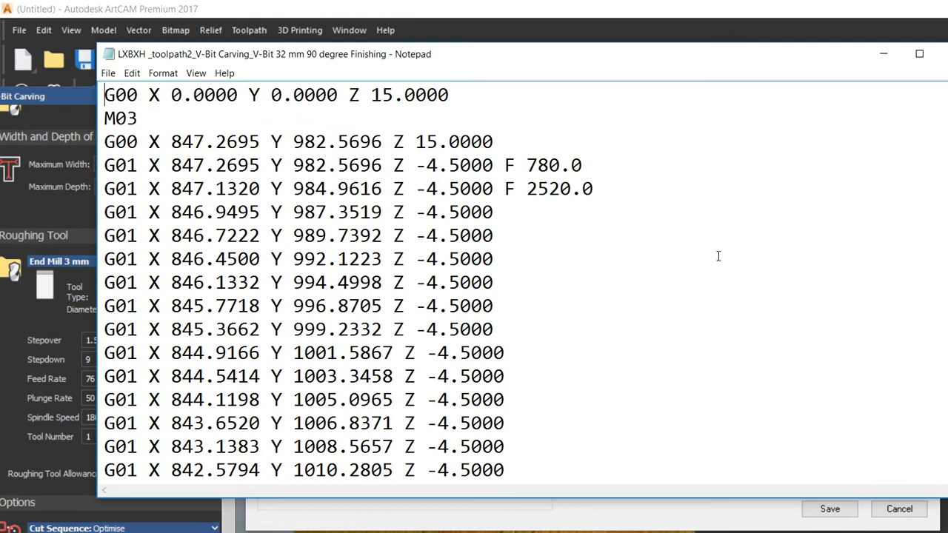
pyautogui.scroll(-7, 498, 246)
pyautogui.scroll(-6, 497, 242)
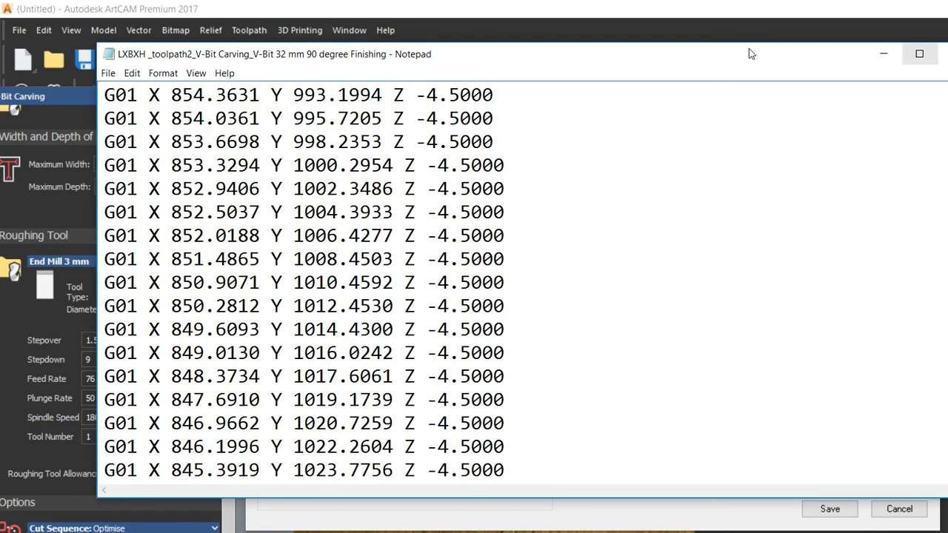
pyautogui.click(944, 53)
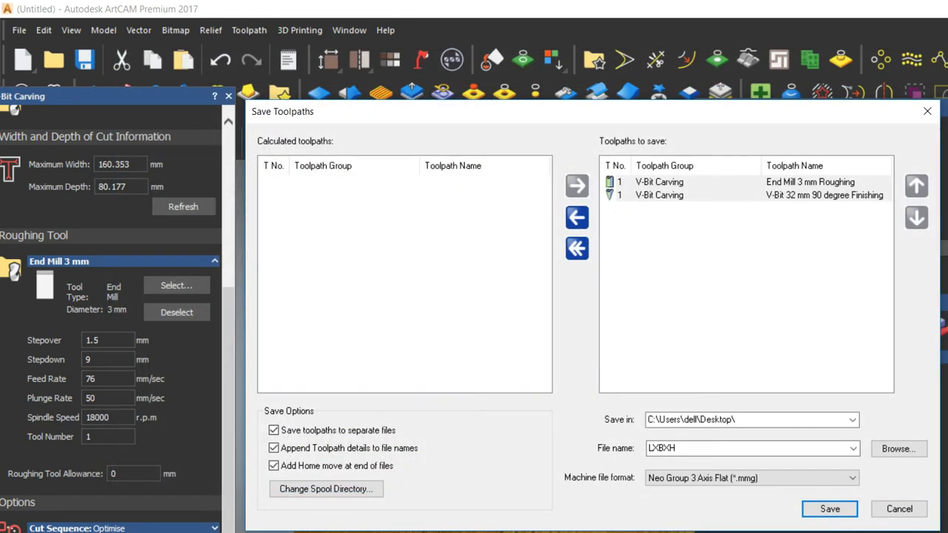
# Switch to the untitled Notepad notes and highlight the clamping distance remark in item 7.
pyautogui.click(940, 525)
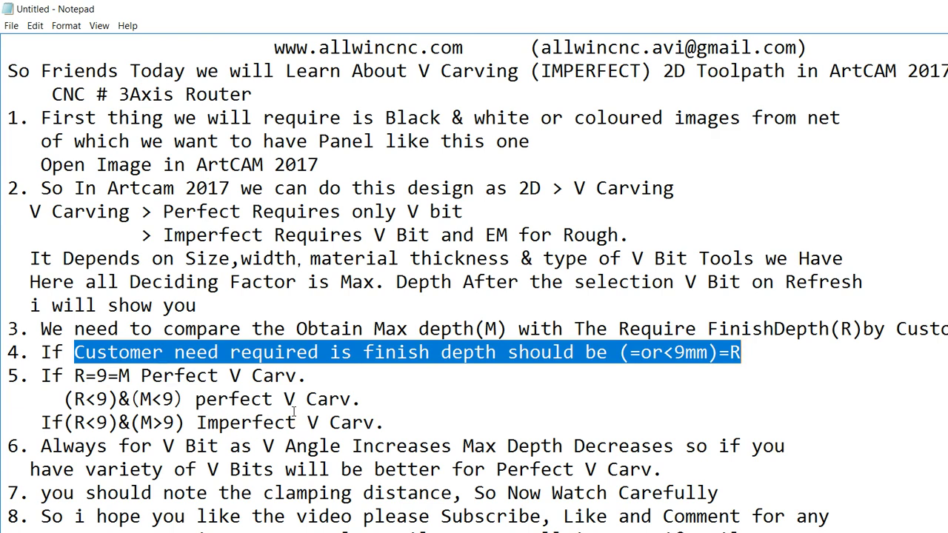
pyautogui.moveTo(441, 493); pyautogui.dragTo(264, 493)
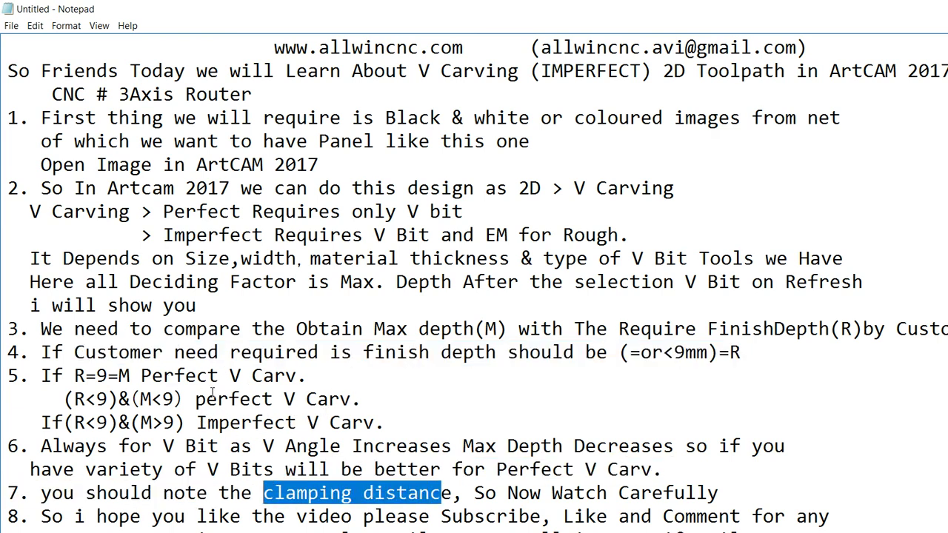
pyautogui.moveTo(462, 493); pyautogui.dragTo(42, 493)
pyautogui.click(496, 494)
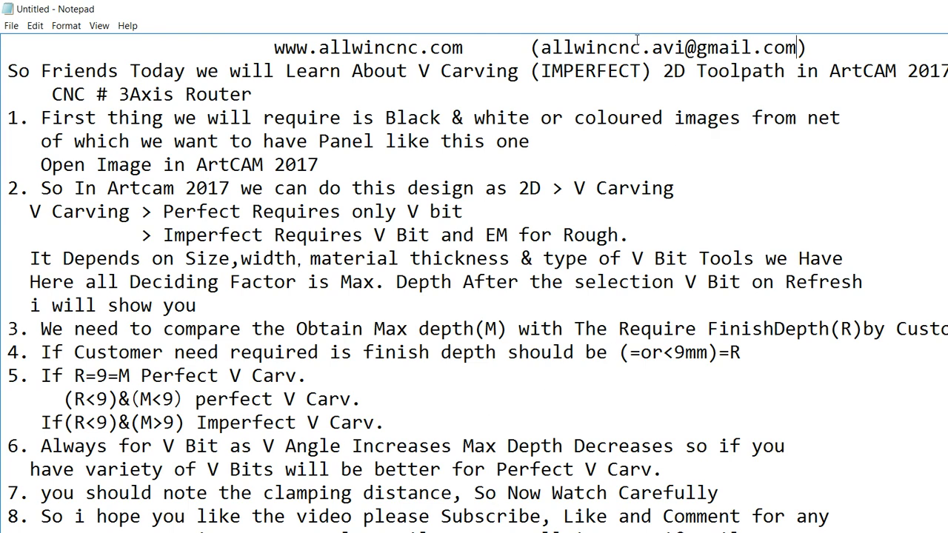
# Highlight the contact e-mail address in the heading of the notes.
pyautogui.hotkey('ctrl', 'shift', 'Left')
pyautogui.hotkey('ctrl', 'shift', 'Left')
pyautogui.hotkey('ctrl', 'shift', 'Left')
pyautogui.hotkey('ctrl', 'shift', 'Left')
pyautogui.hotkey('ctrl', 'shift', 'Left')
pyautogui.hotkey('ctrl', 'shift', 'Left')
pyautogui.hotkey('ctrl', 'shift', 'Left')
pyautogui.hotkey('ctrl', 'shift', 'Left')
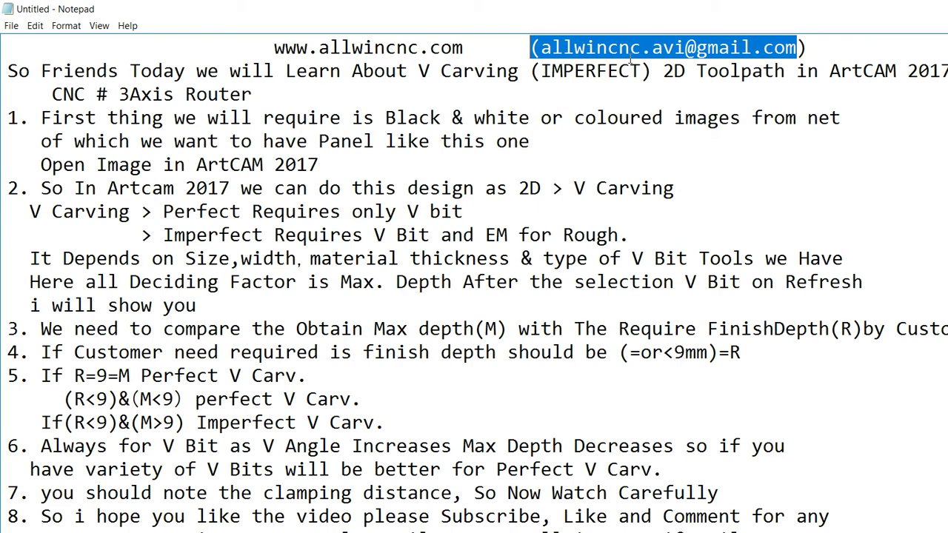
pyautogui.hotkey('alt', 'Tab')
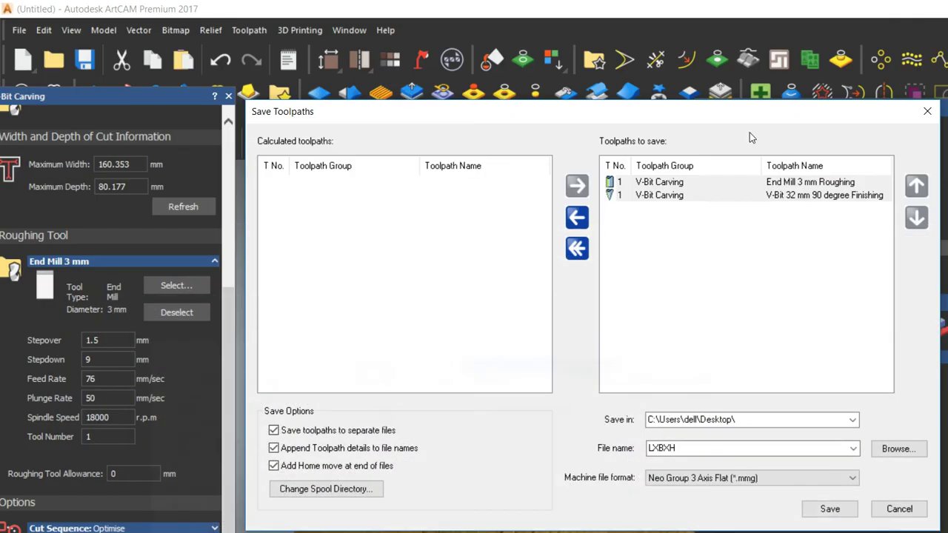
pyautogui.click(219, 532)
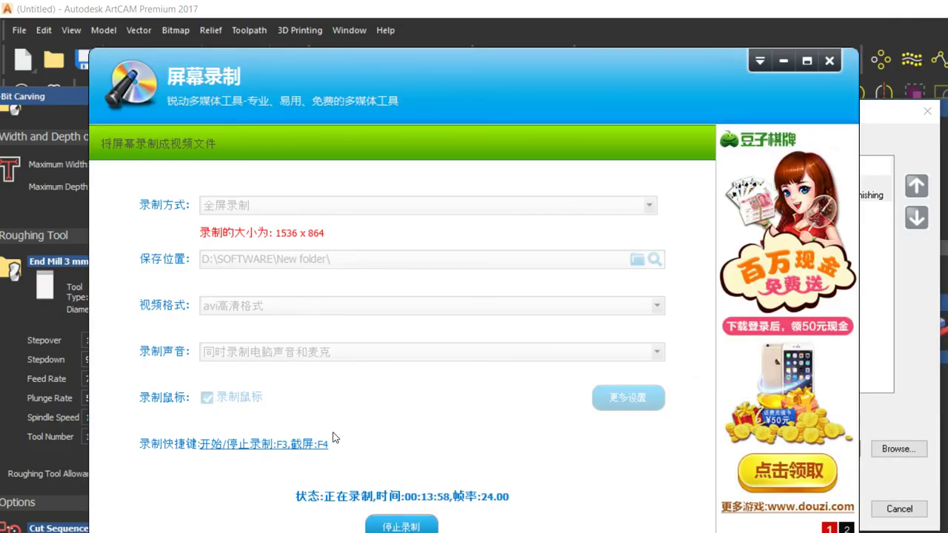